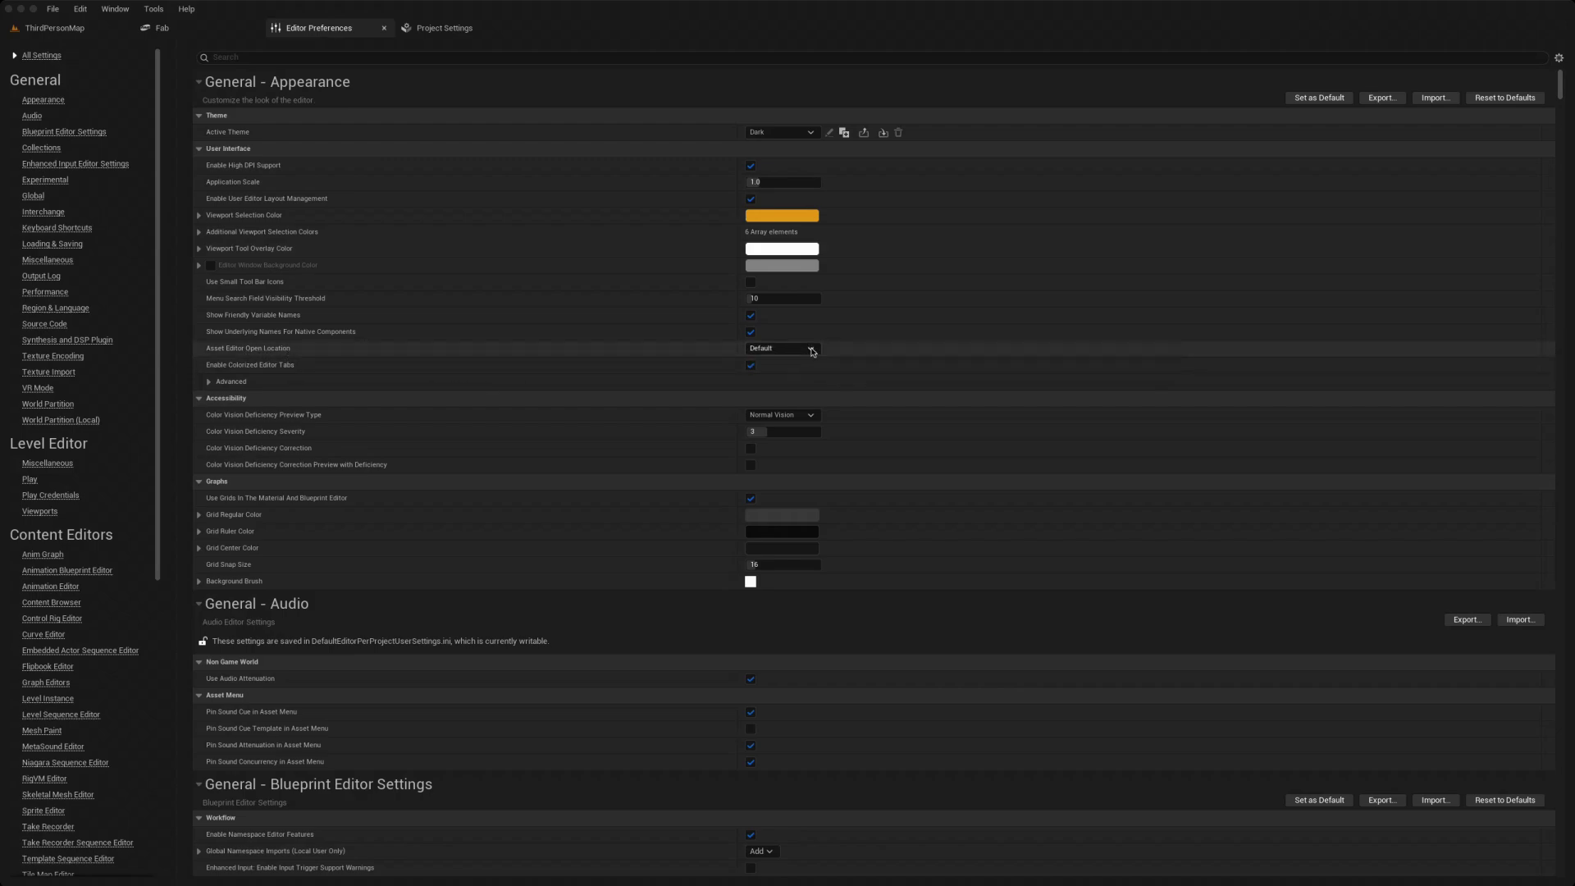
# Set Asset Editor Open Location to Main Window, open BP_NPC as a tab, then return to ThirdPersonMap
pyautogui.click(811, 351)
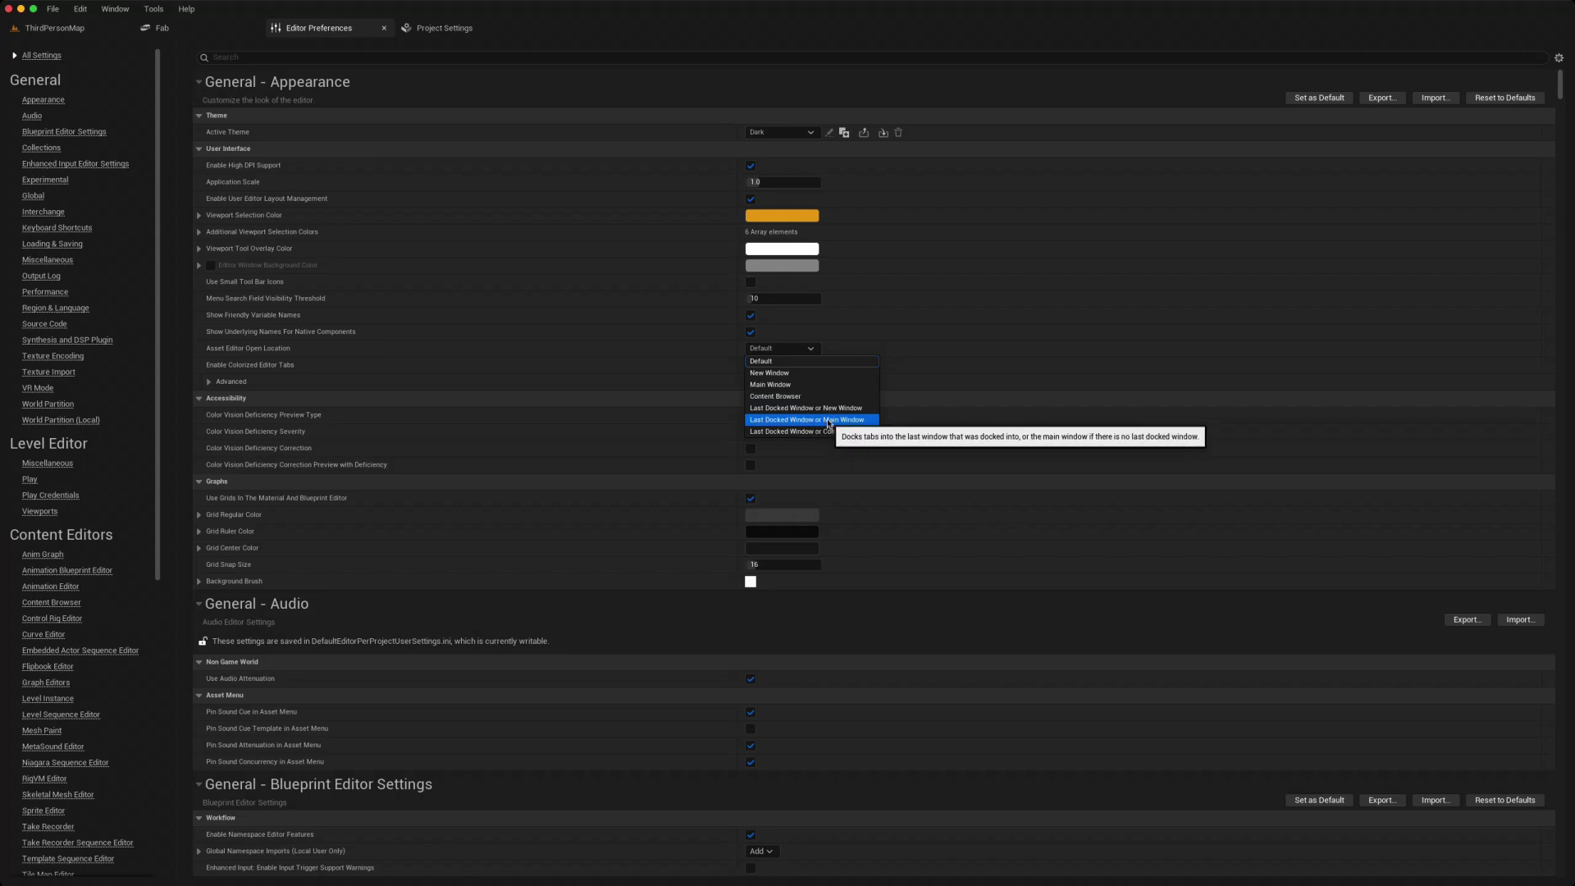
pyautogui.click(780, 386)
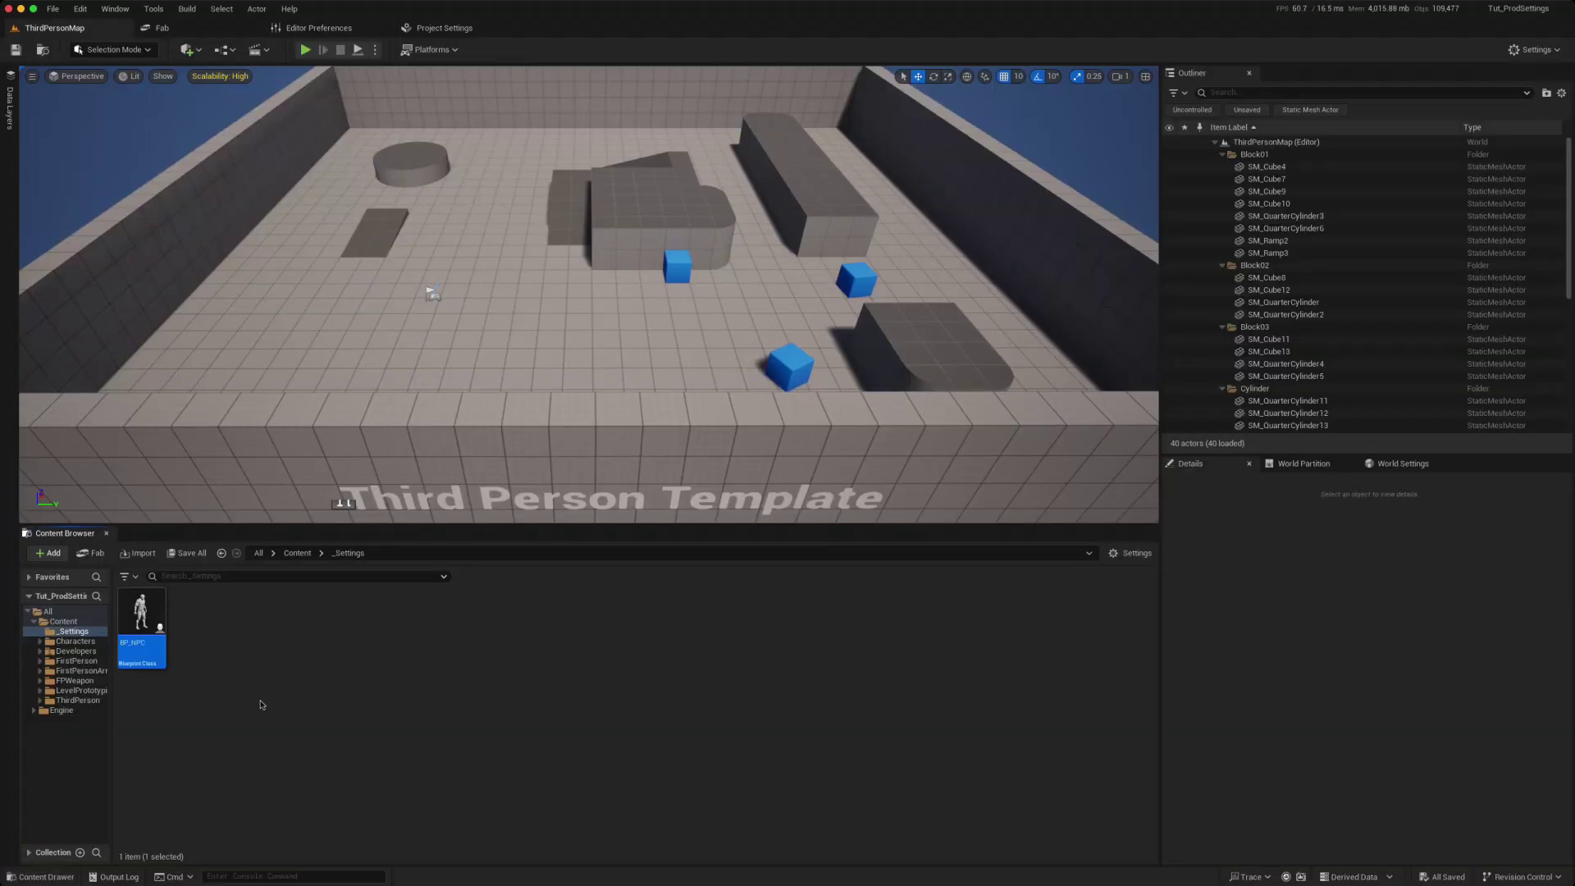
pyautogui.doubleClick(141, 625)
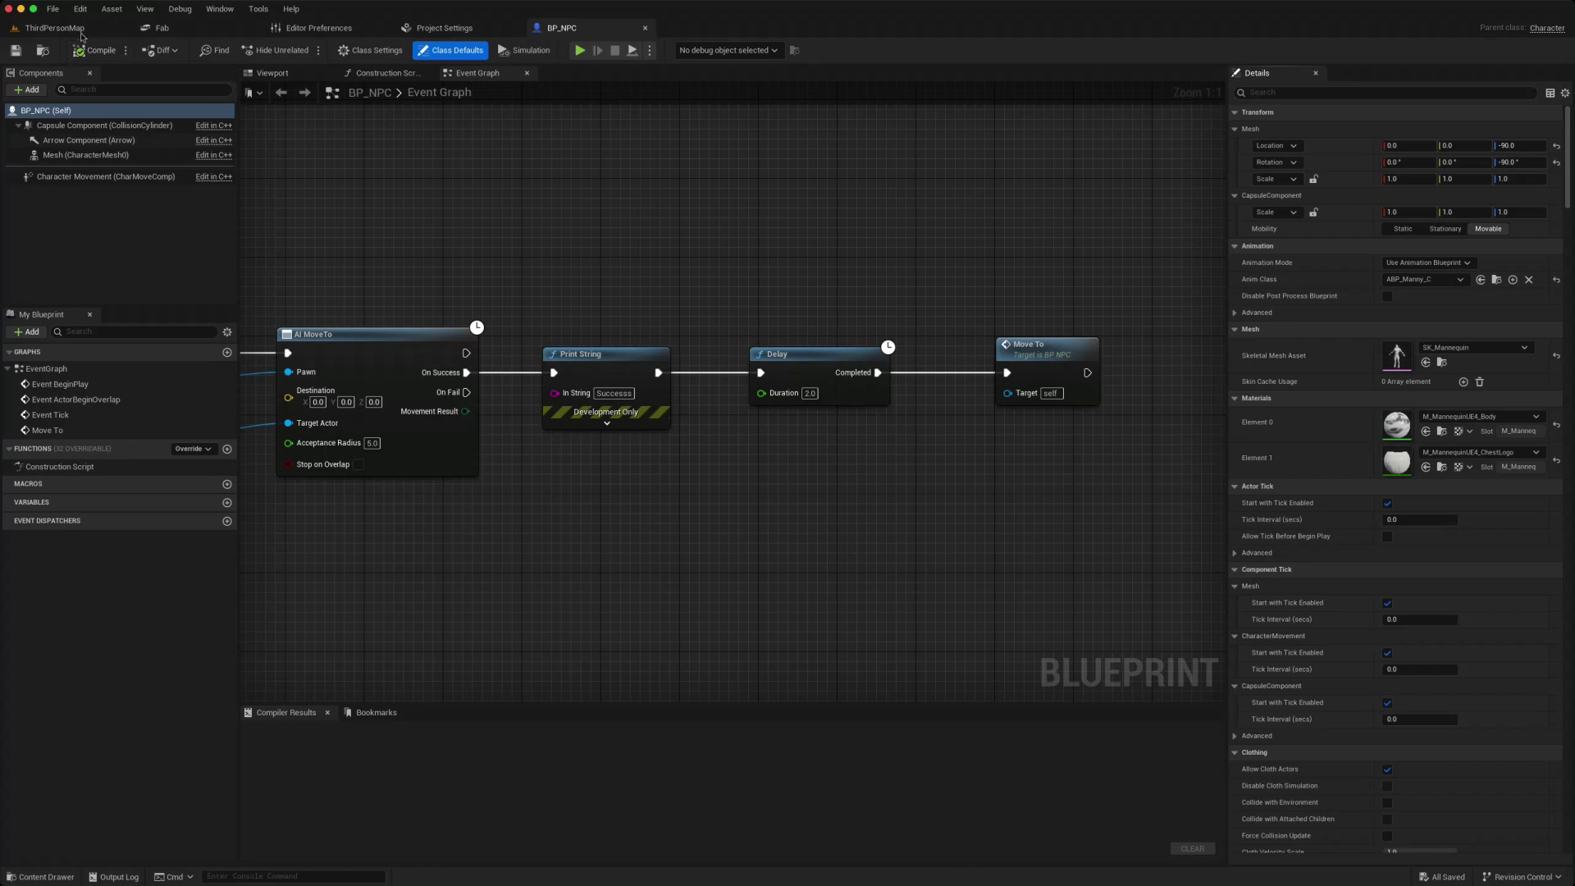
pyautogui.click(54, 28)
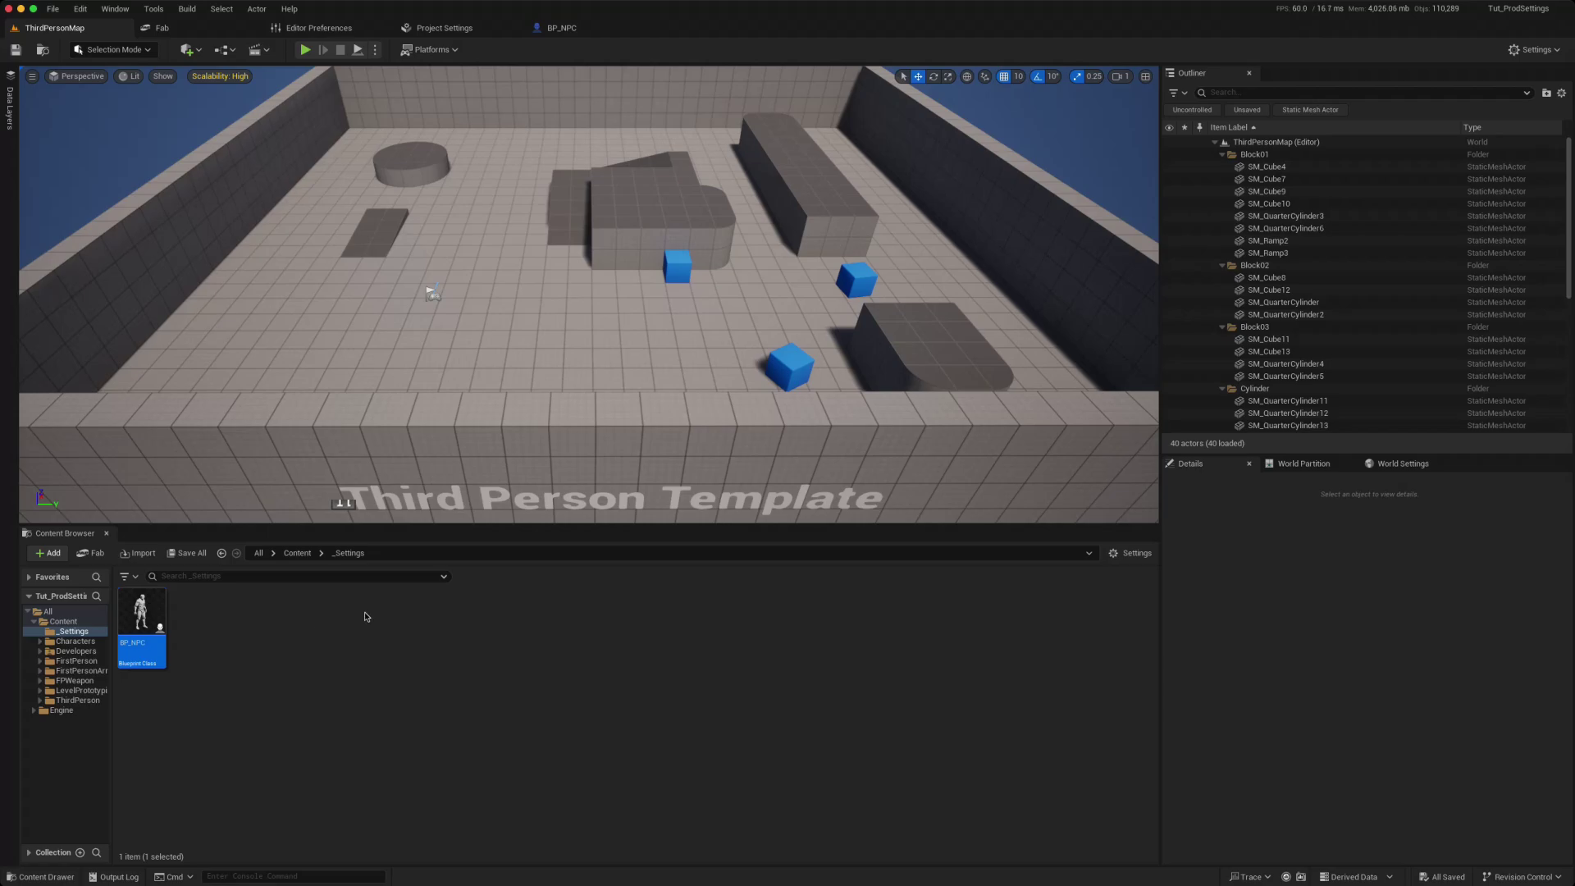
# Set the Editor Preferences Application Scale to 1.3
pyautogui.click(319, 28)
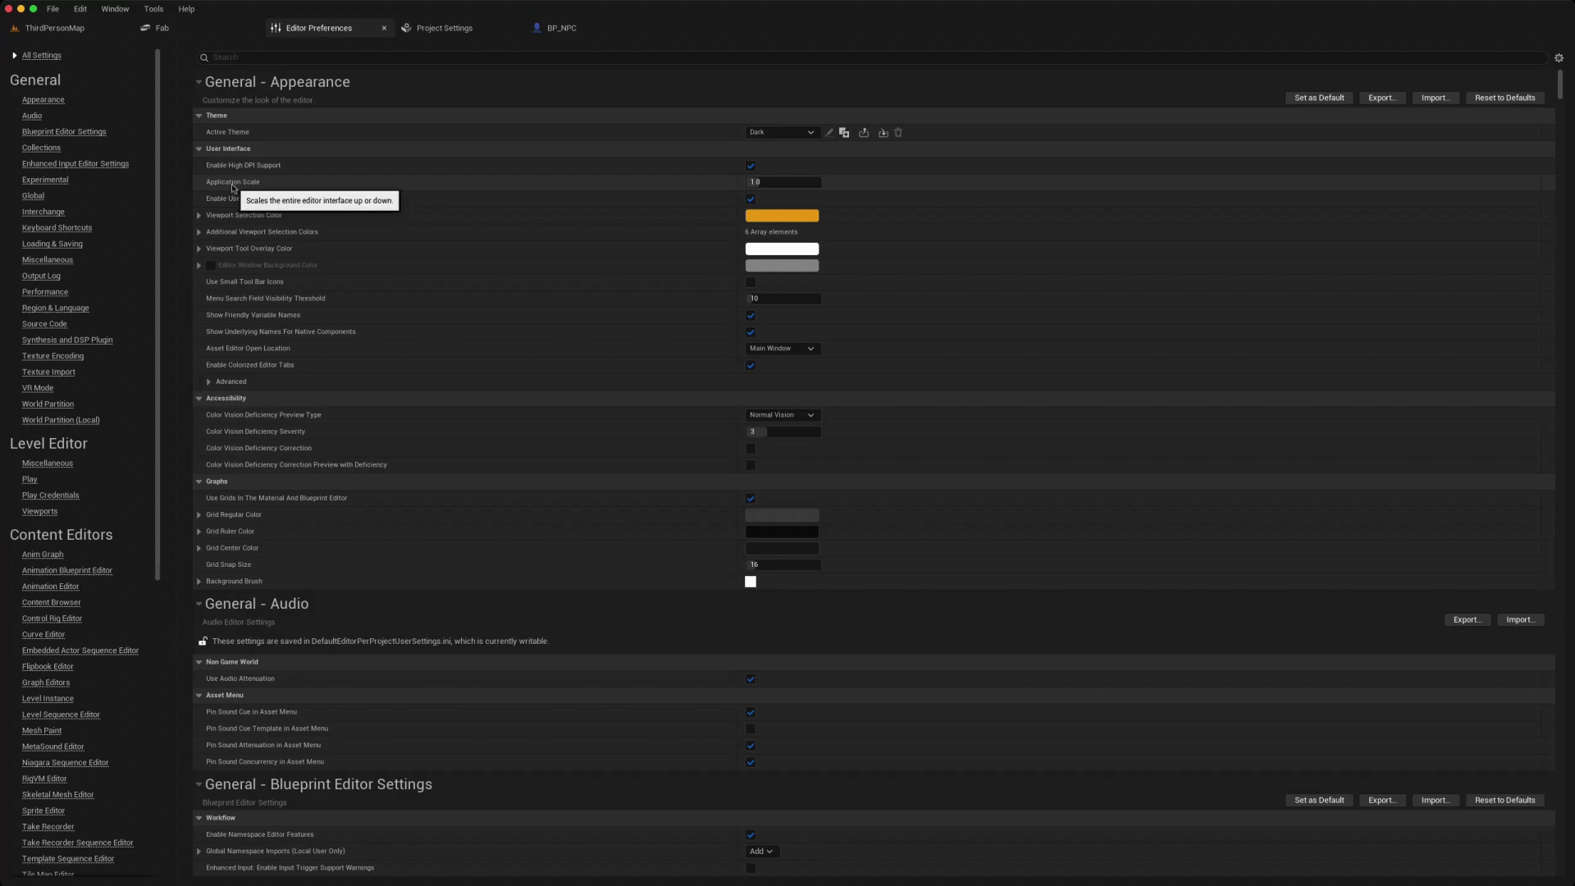
pyautogui.click(773, 181)
pyautogui.press('Return')
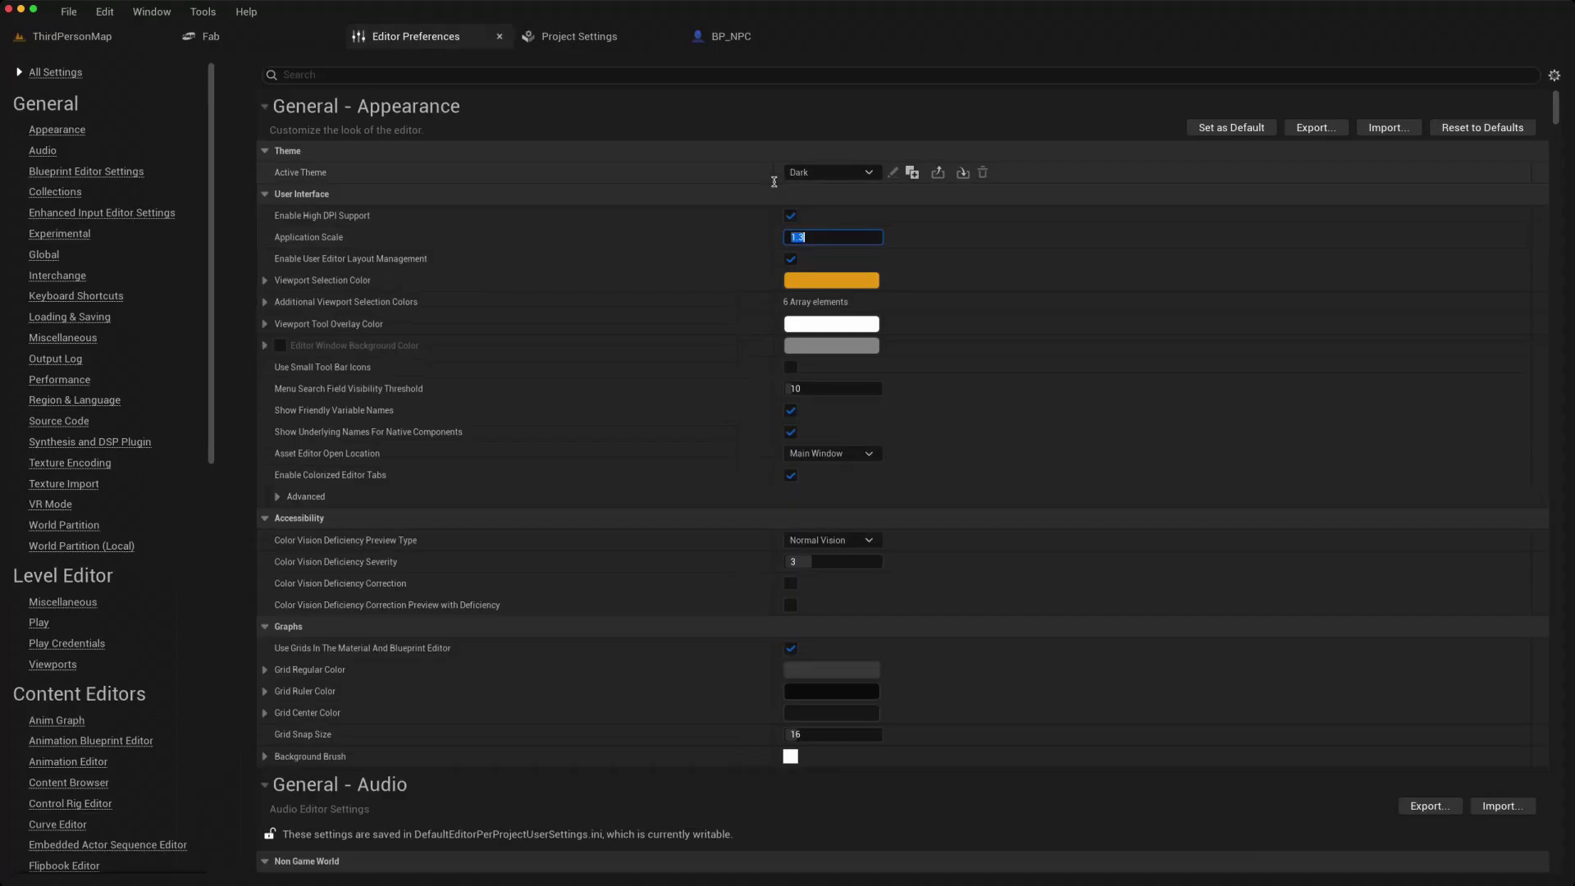
# Open the Widget Reflector and change its Application Scale to 1.0, then 1.2
pyautogui.click(102, 35)
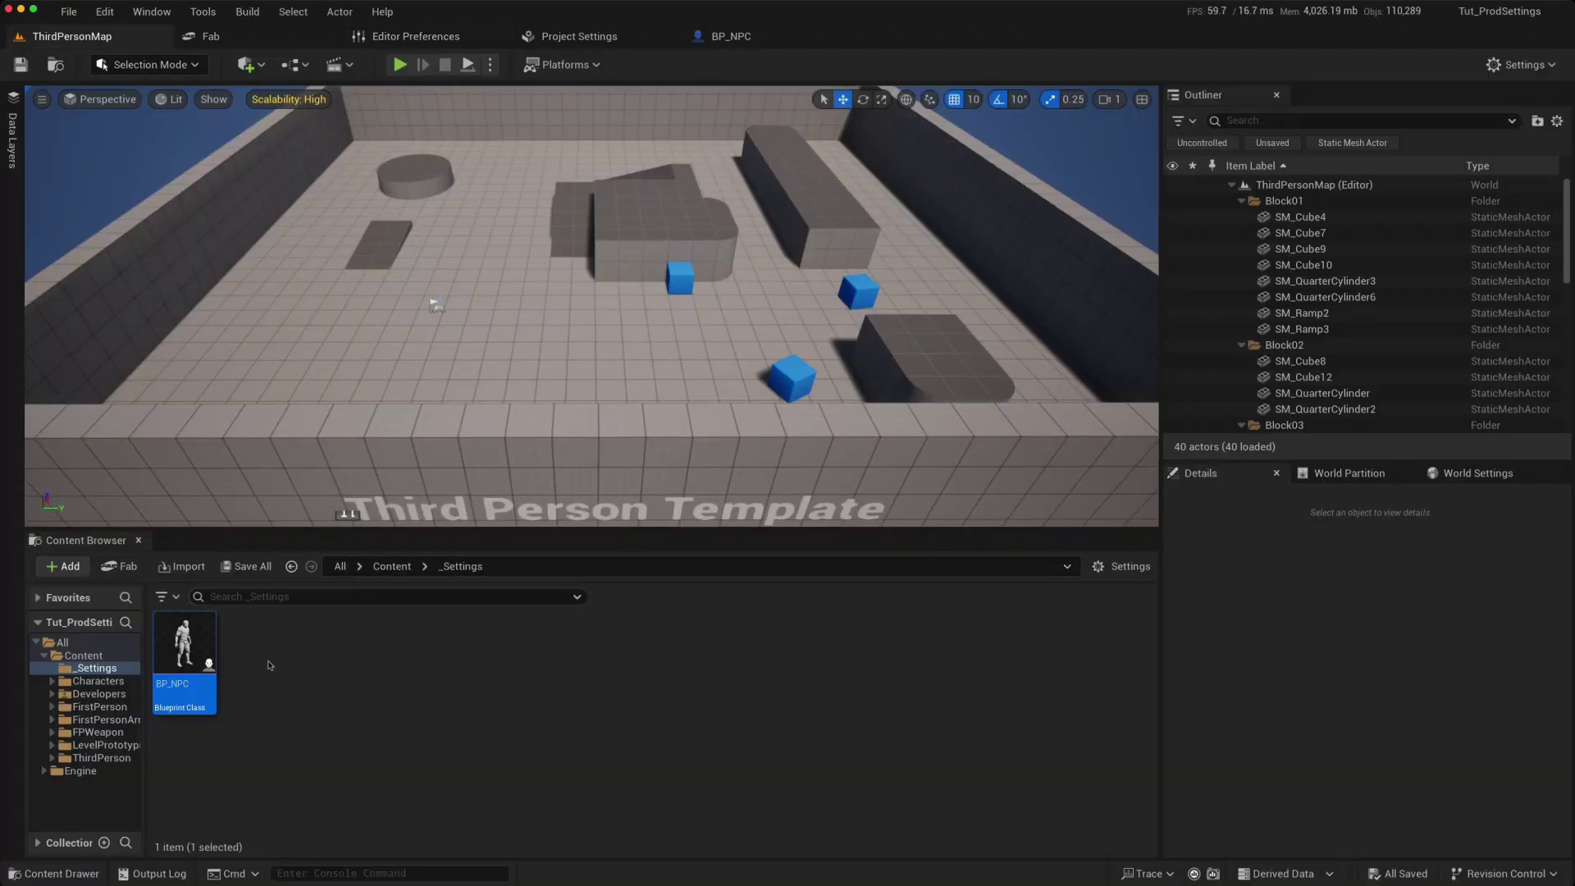
pyautogui.click(202, 12)
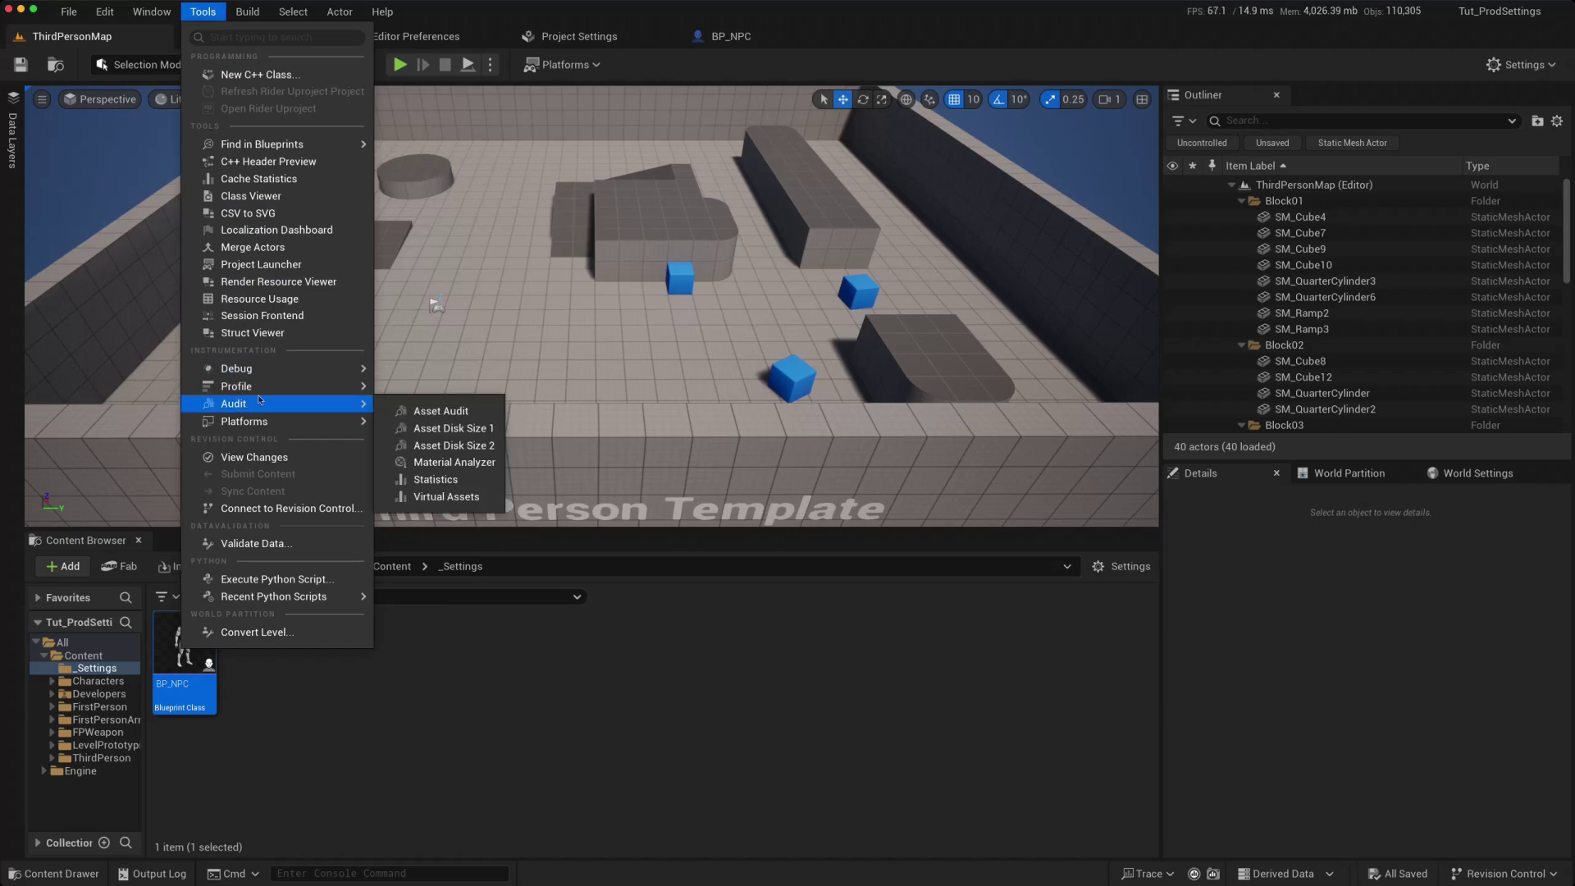
pyautogui.moveTo(325, 366)
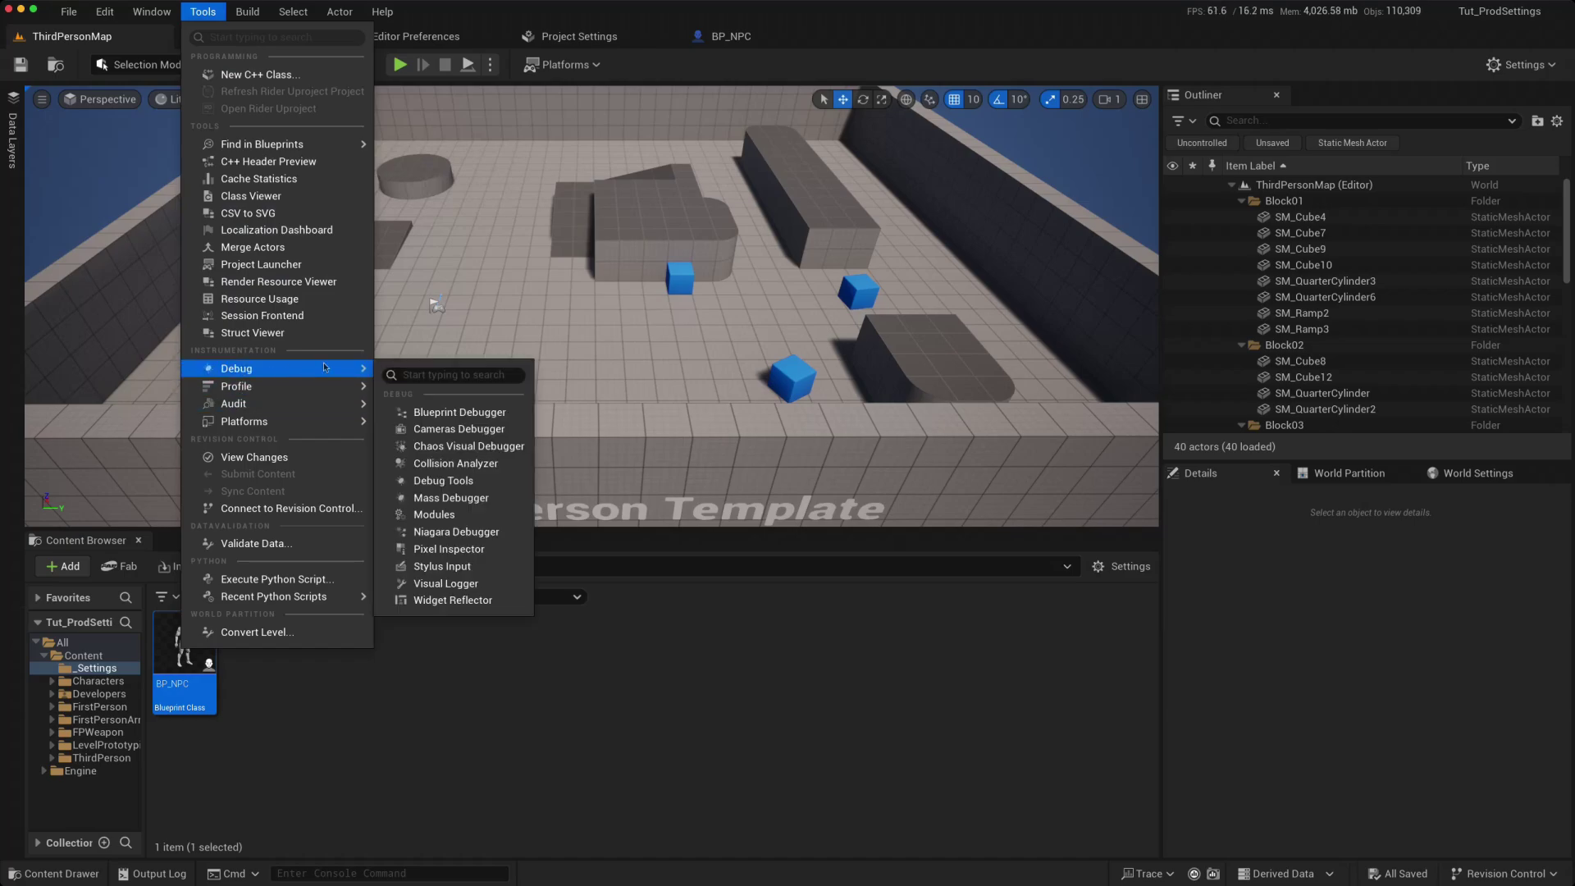
pyautogui.click(453, 600)
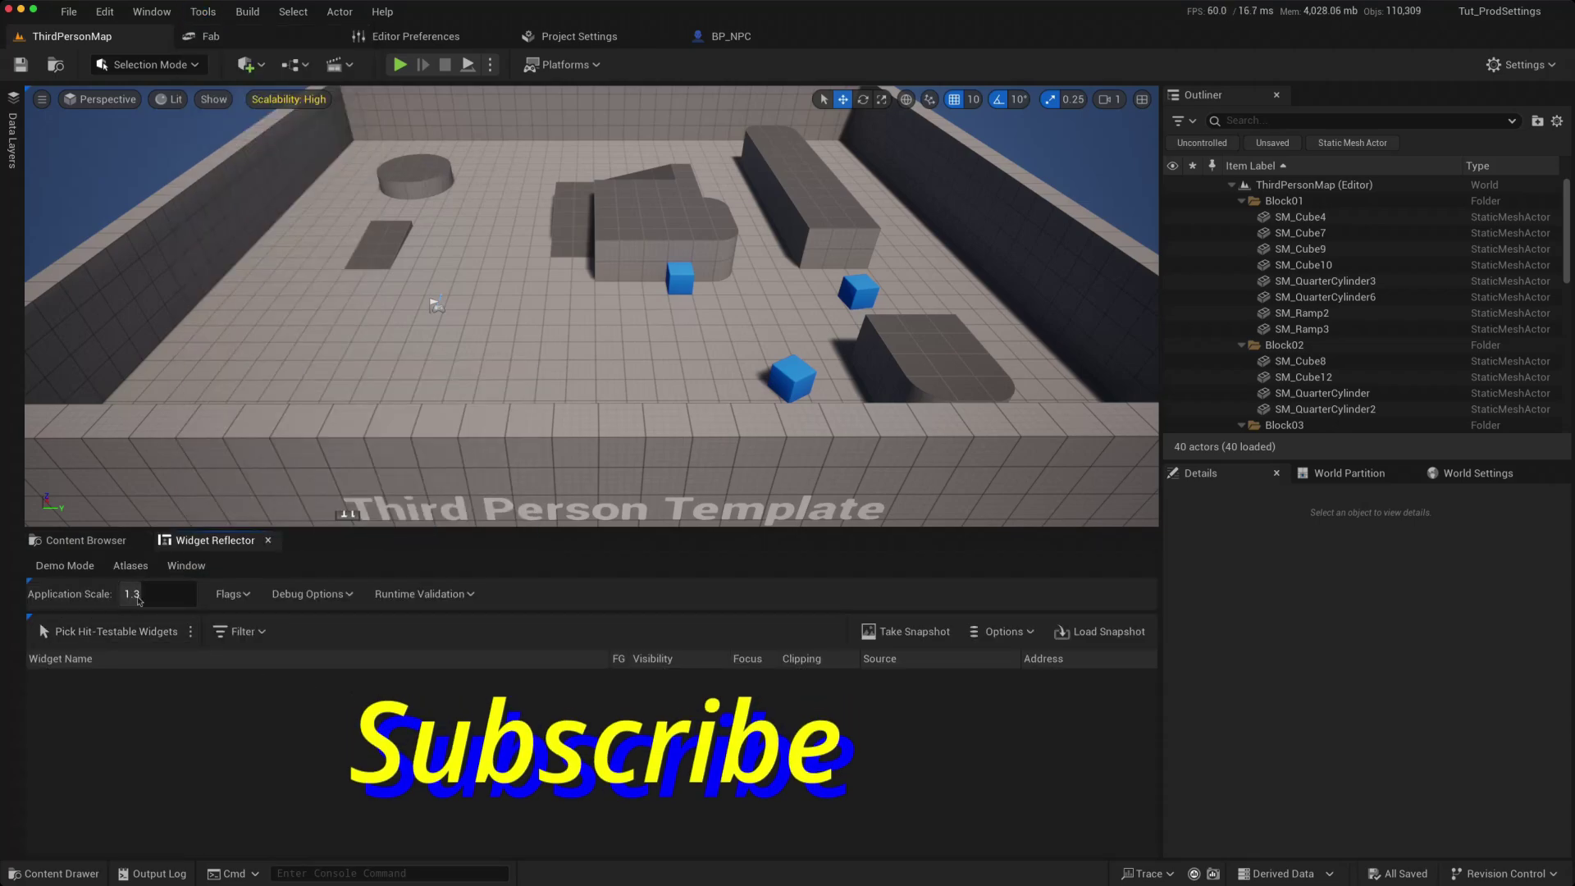
pyautogui.click(150, 594)
pyautogui.write('1.0')
pyautogui.press('Return')
pyautogui.write('1.2')
pyautogui.press('Return')
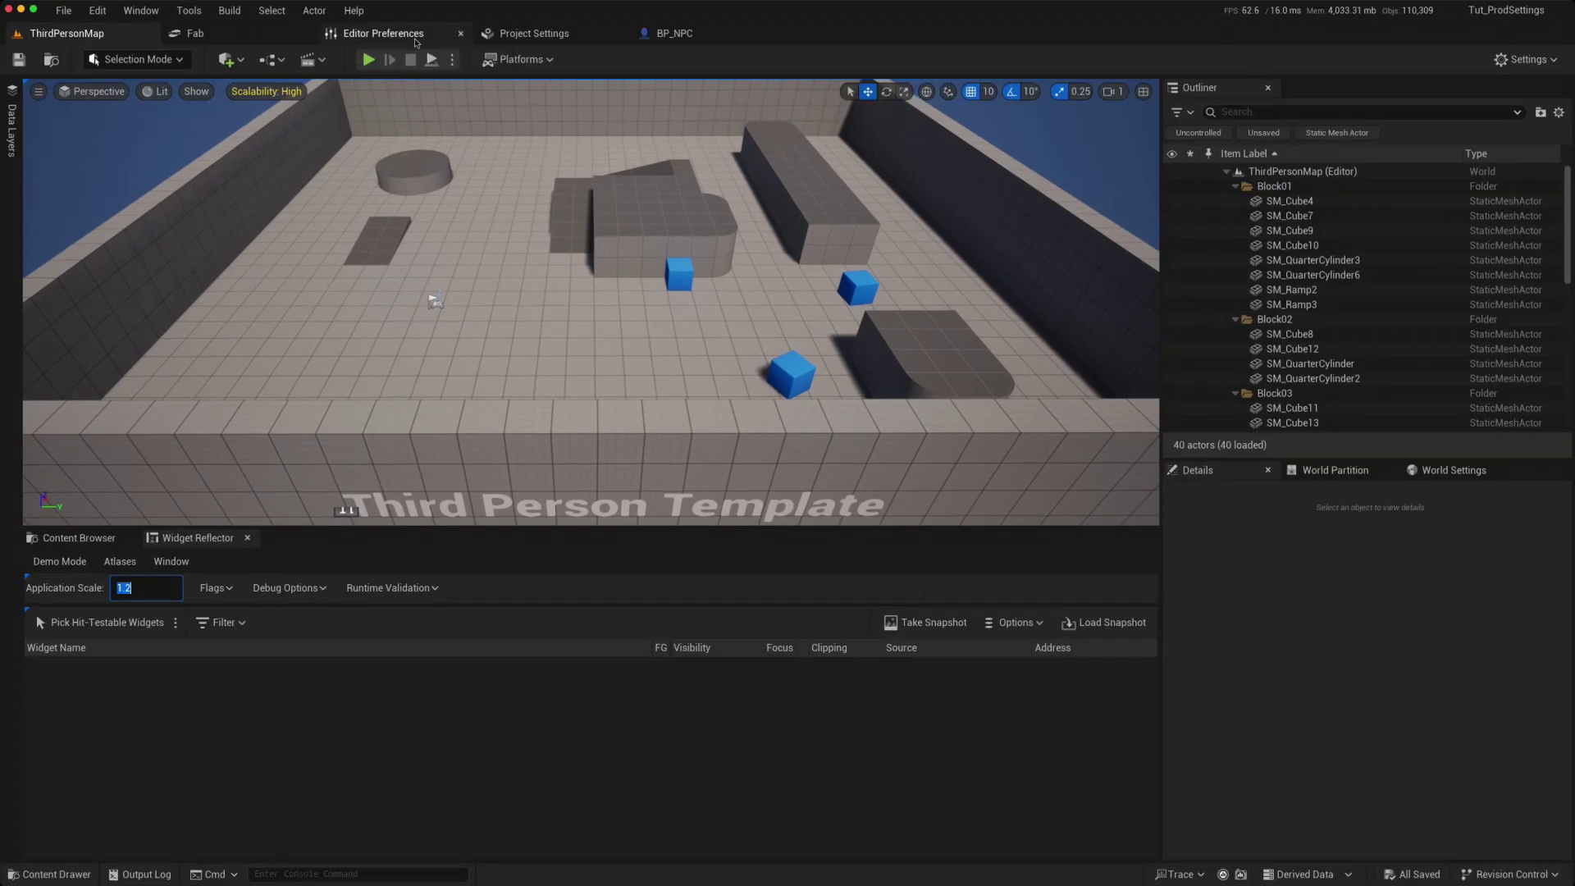
# Enable Context Menu: Show Favorites Section, then view empty space in BP_NPC's Event Graph
pyautogui.click(383, 33)
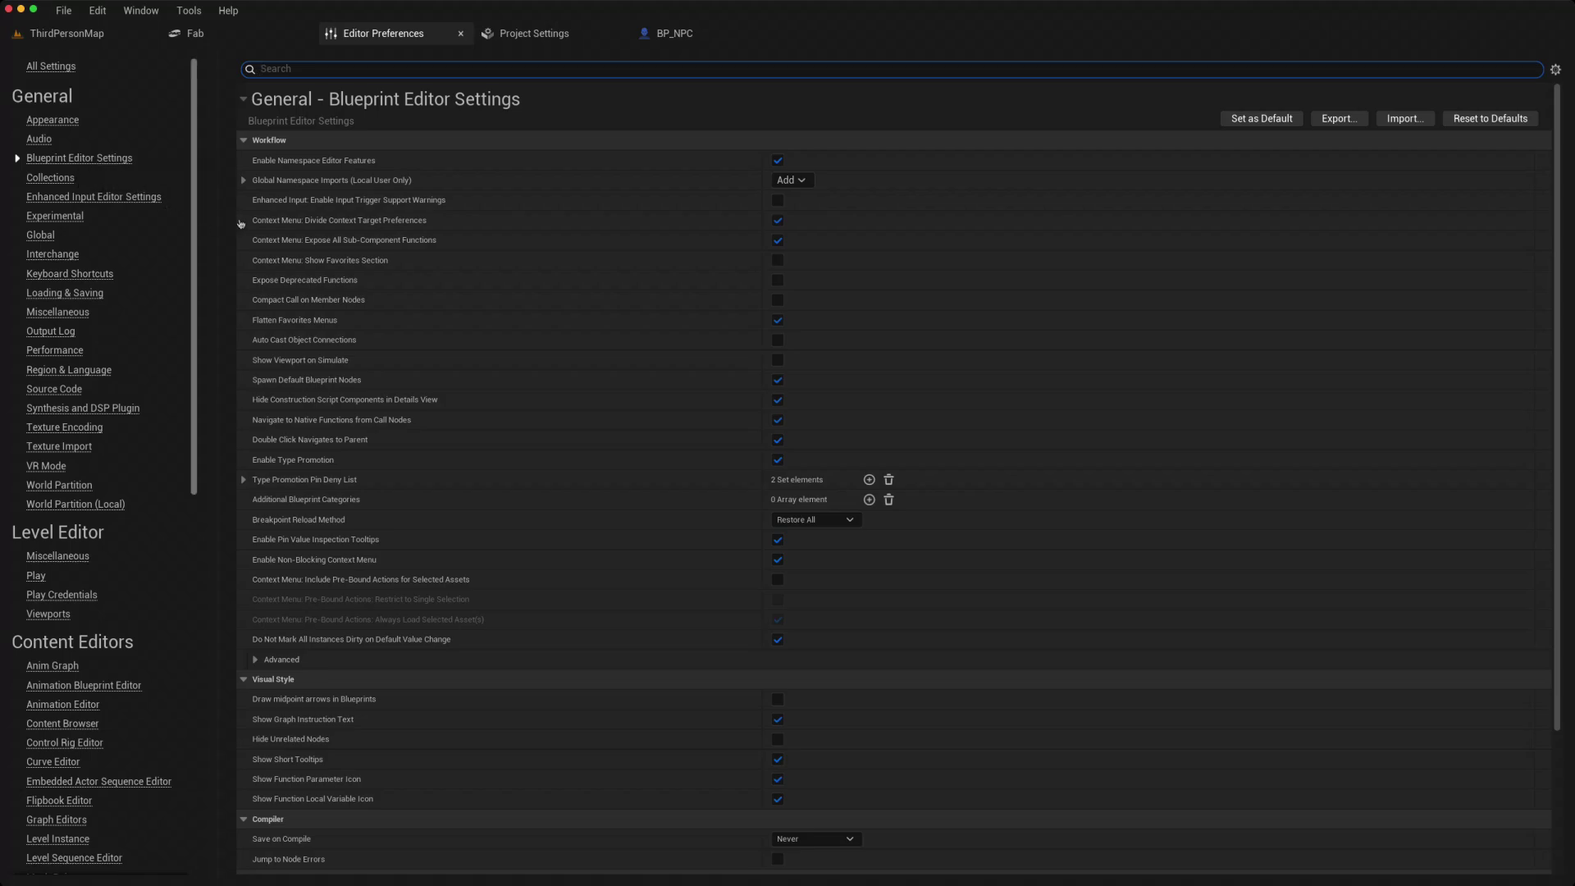
pyautogui.click(777, 261)
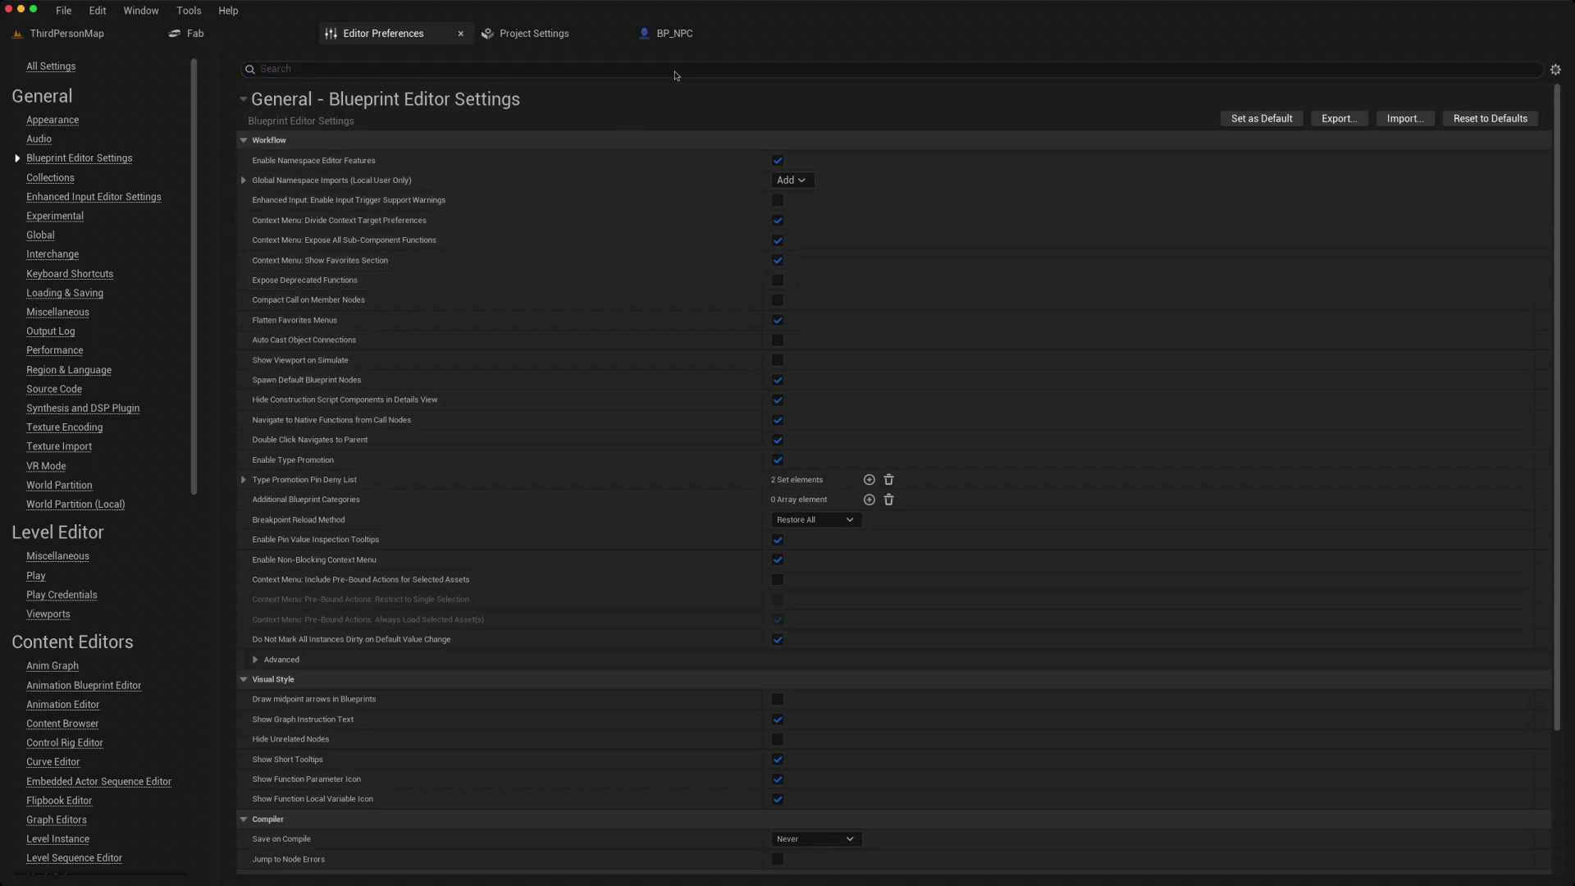
pyautogui.click(678, 34)
pyautogui.moveTo(716, 566); pyautogui.dragTo(681, 306, button='right')
# Search the Event Graph action list for 'getactor loc', then close it without adding a node
pyautogui.rightClick(591, 418)
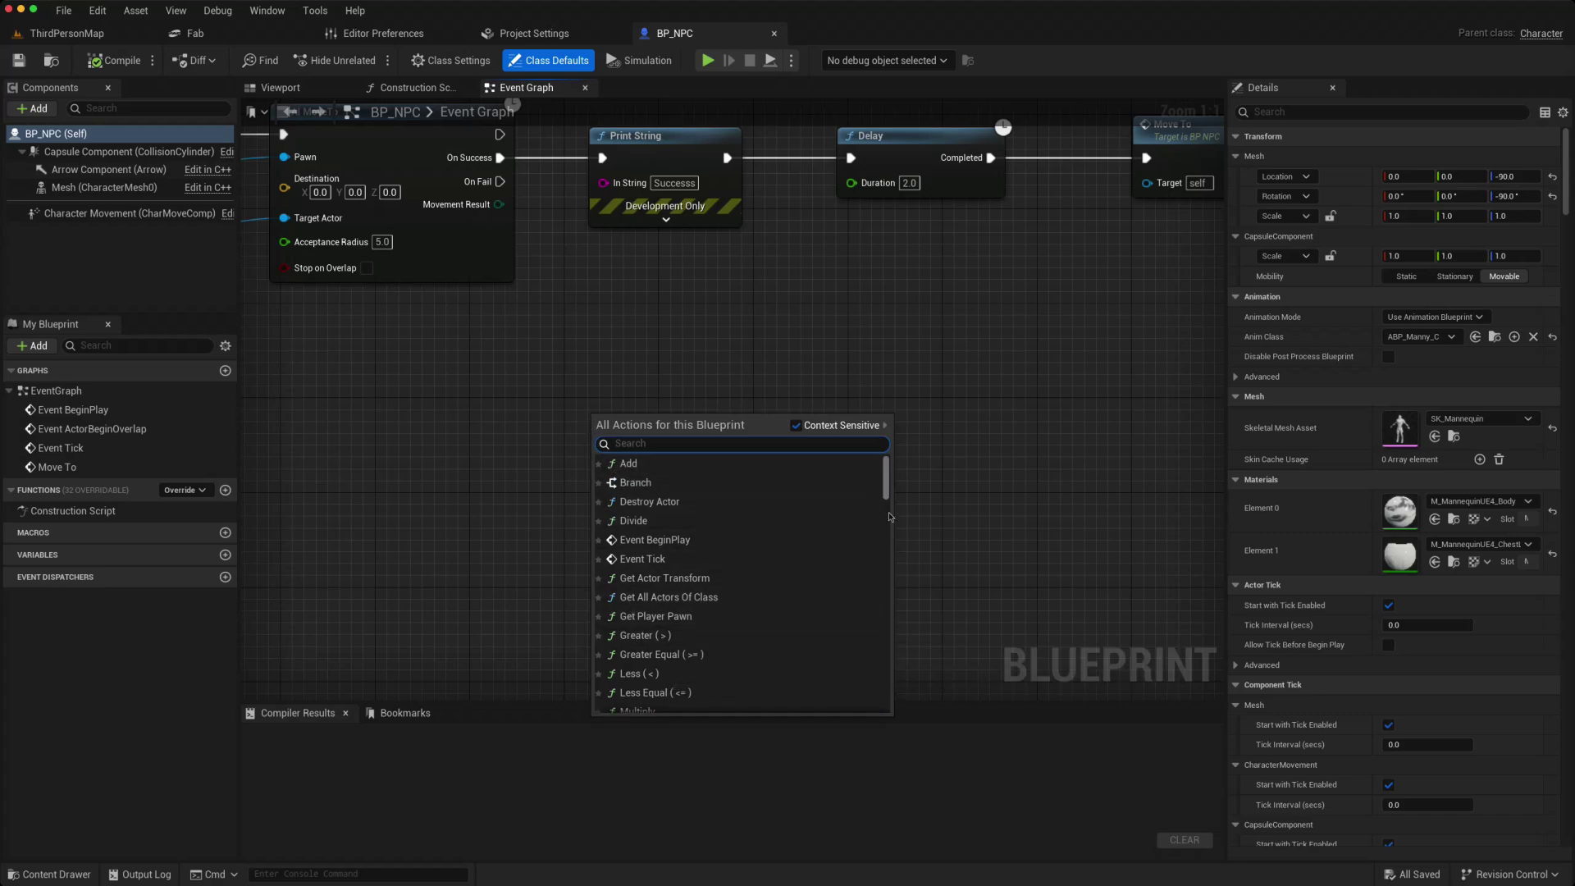
pyautogui.scroll(-5, 885, 498)
pyautogui.scroll(10, 884, 492)
pyautogui.click(632, 441)
pyautogui.write('getact')
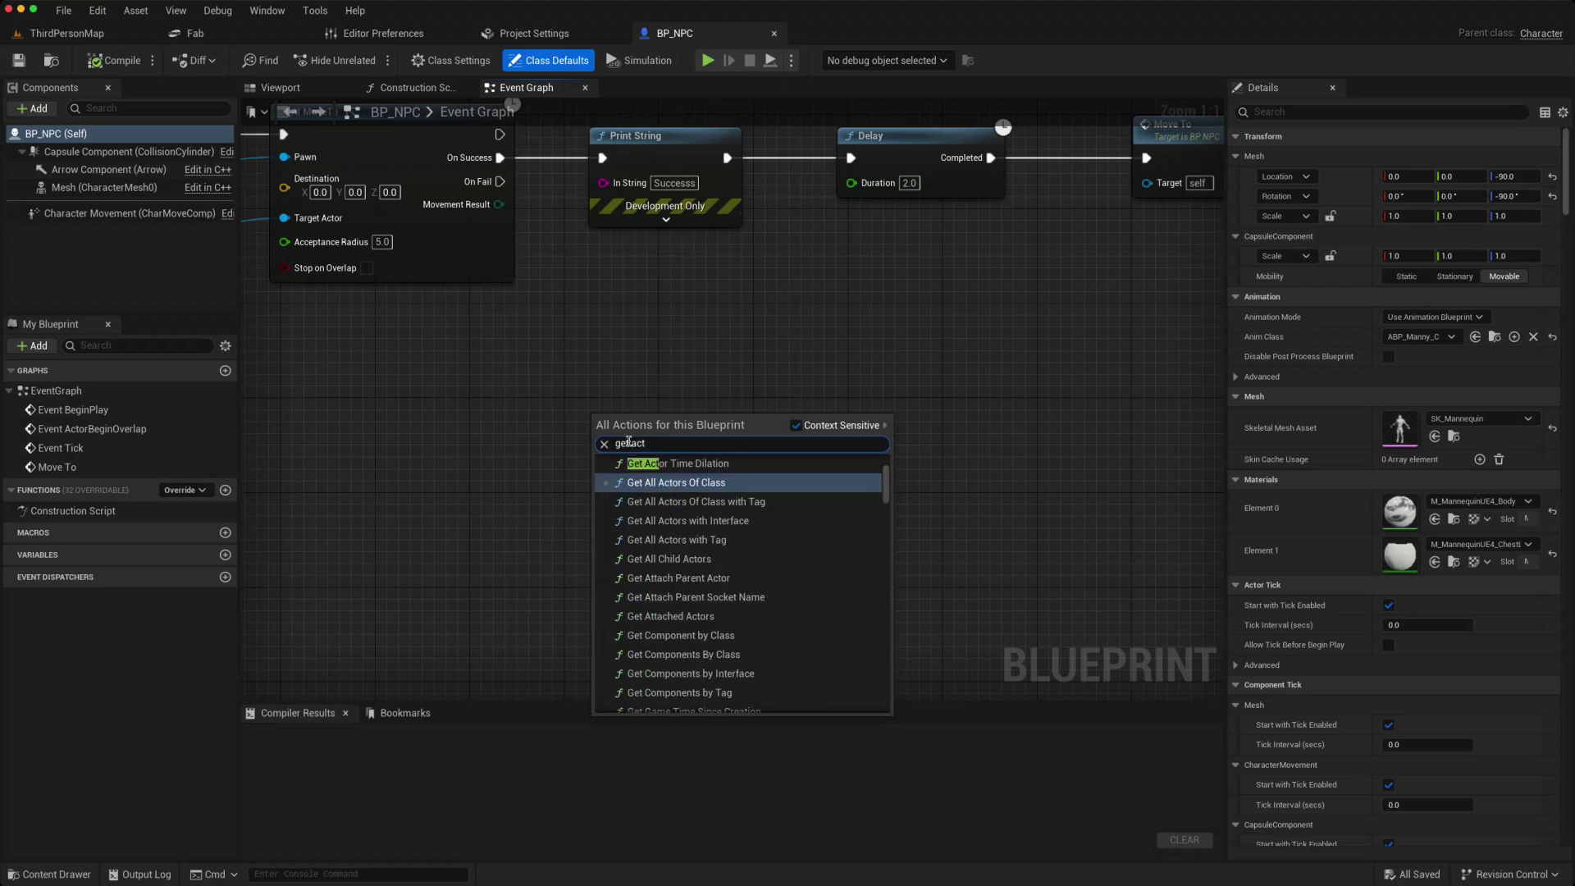
pyautogui.write('or loc')
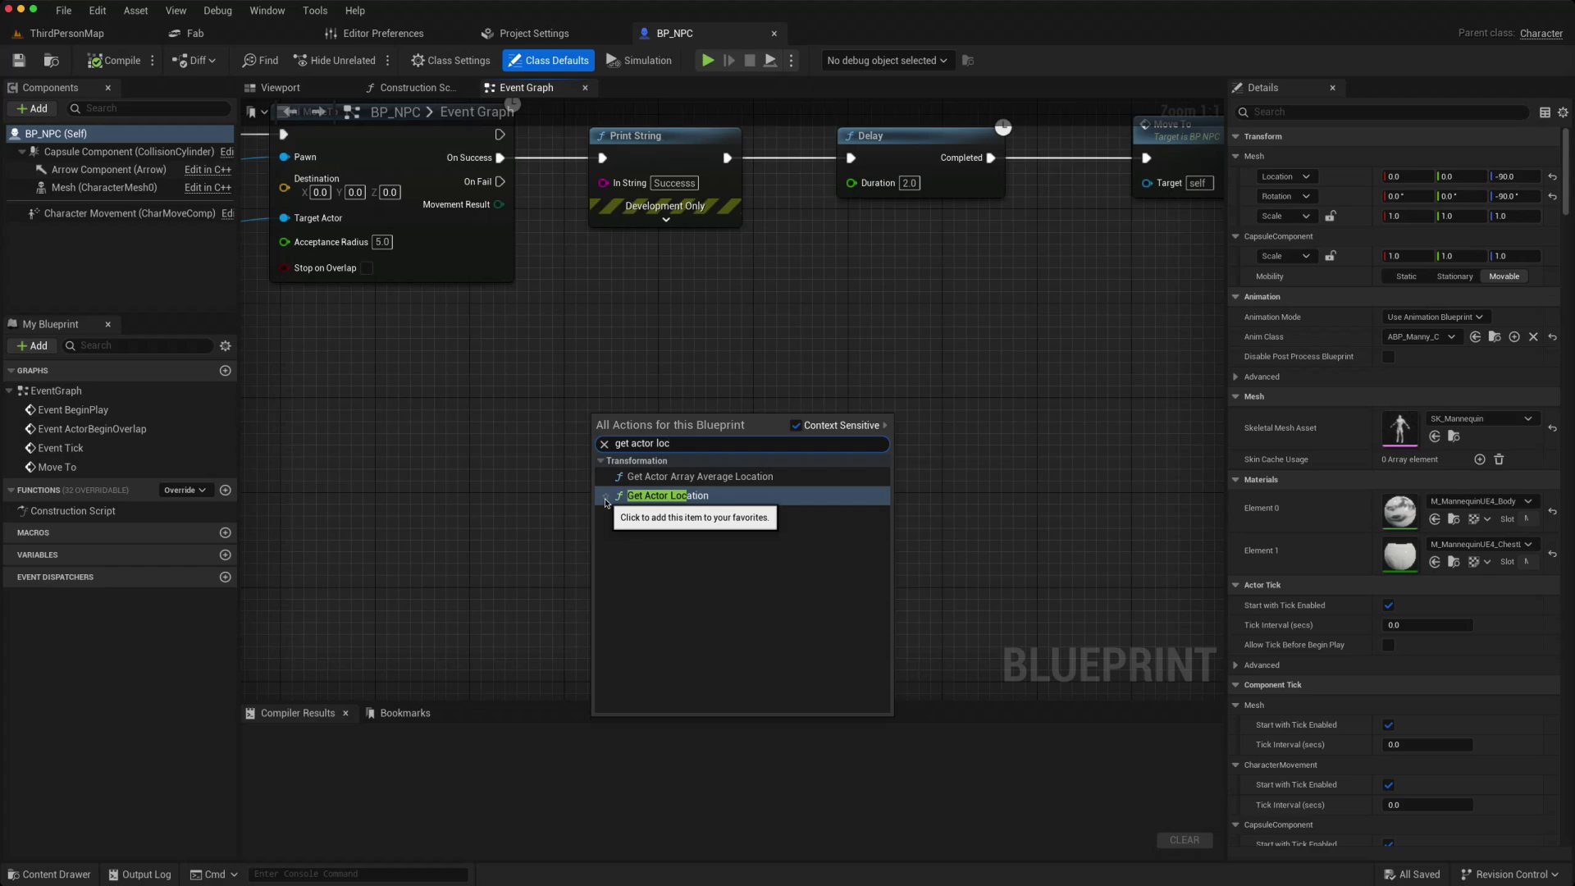
pyautogui.click(605, 443)
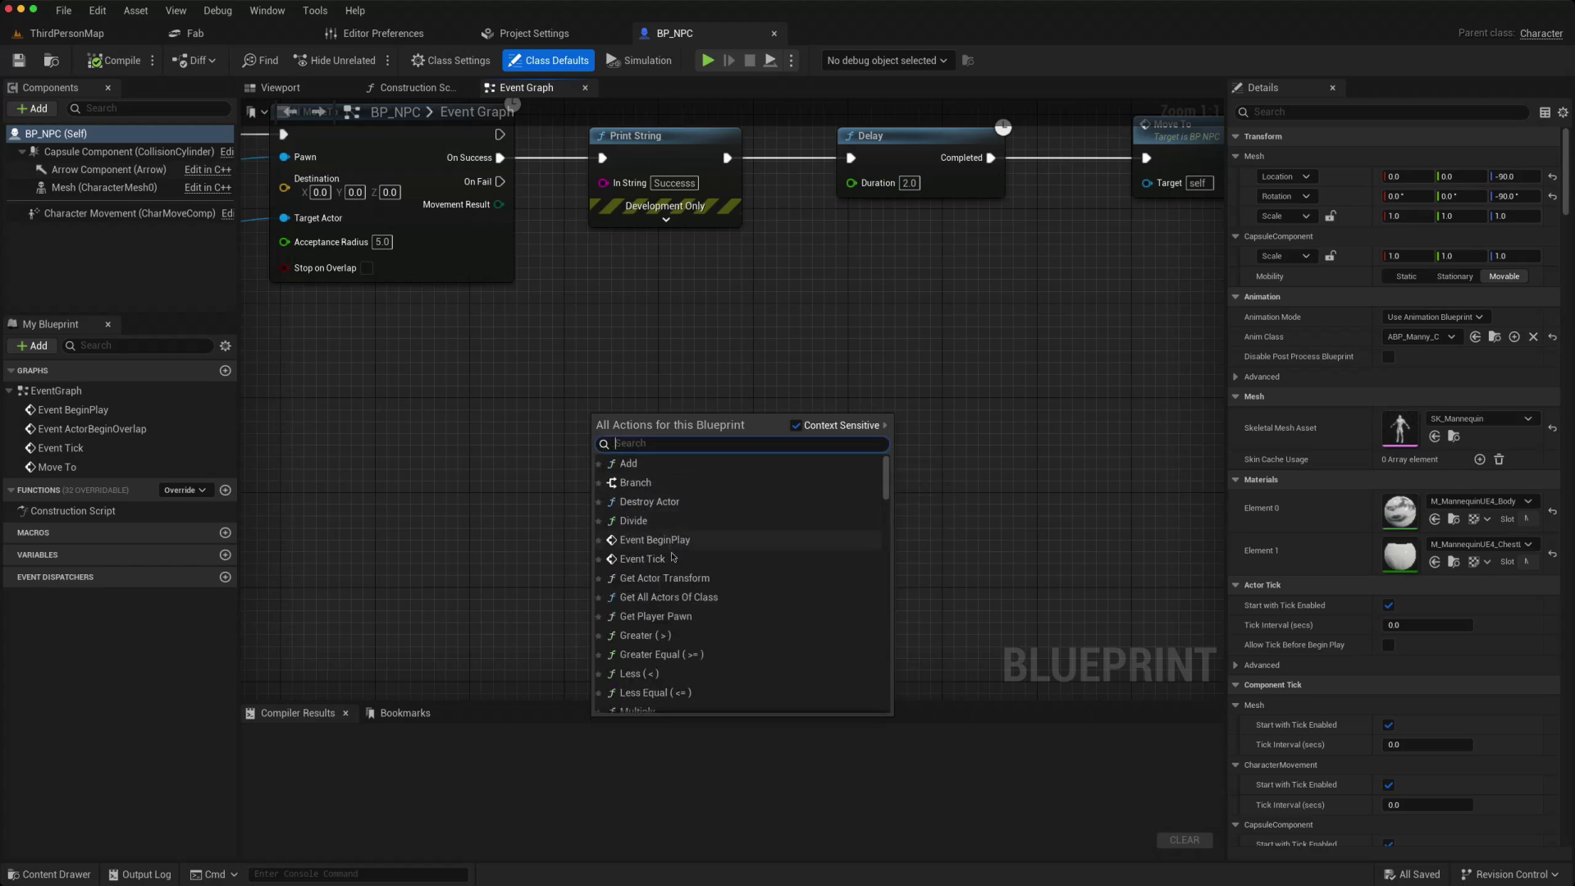
pyautogui.scroll(-4, 671, 558)
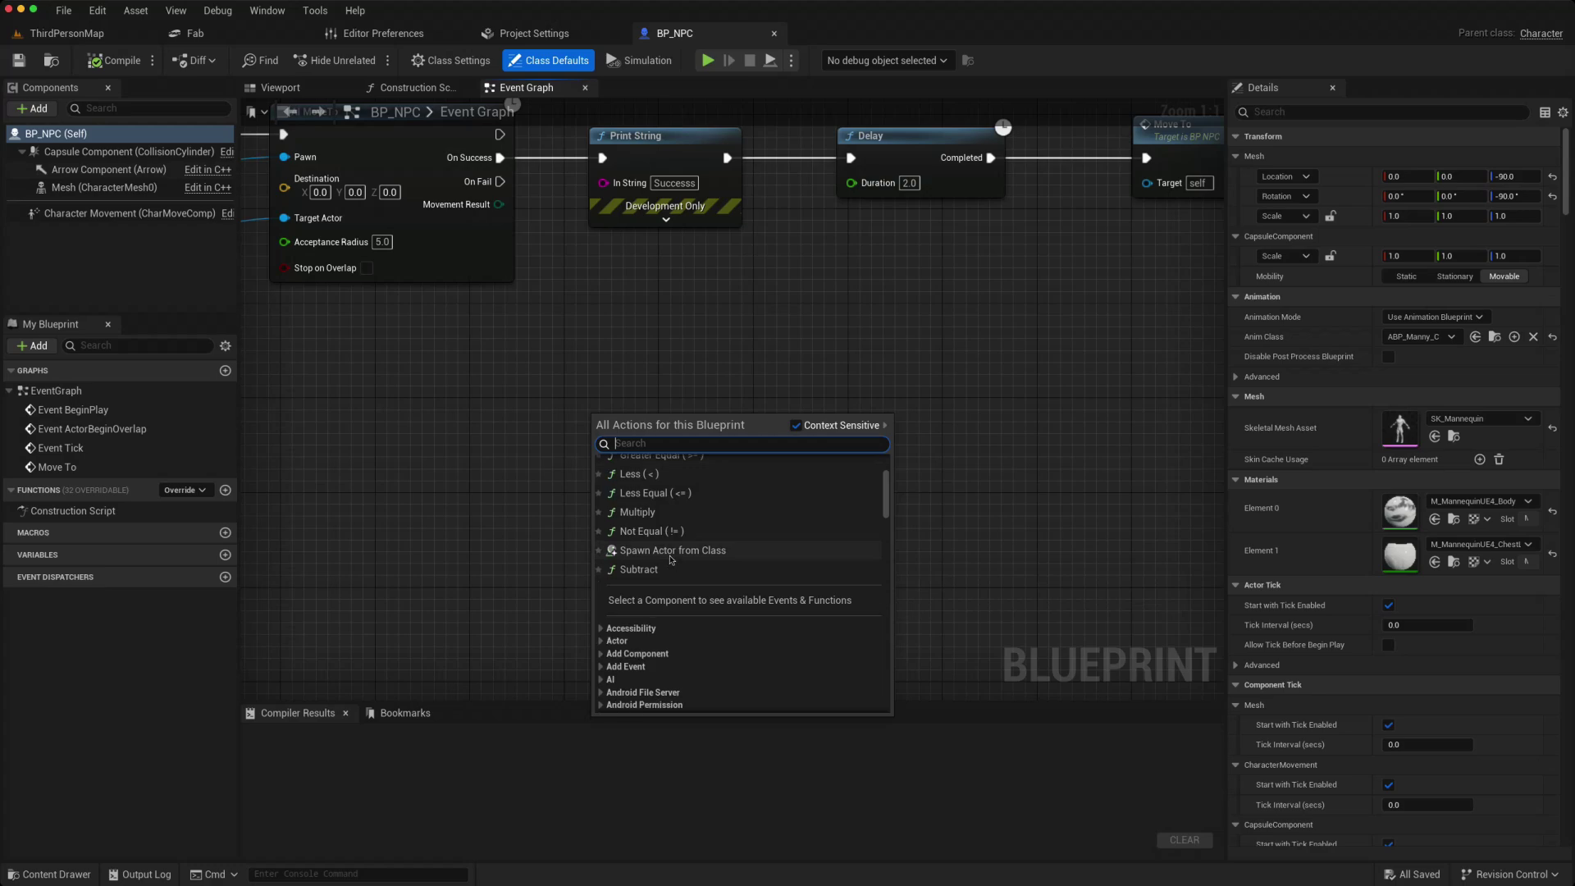
pyautogui.scroll(4, 672, 559)
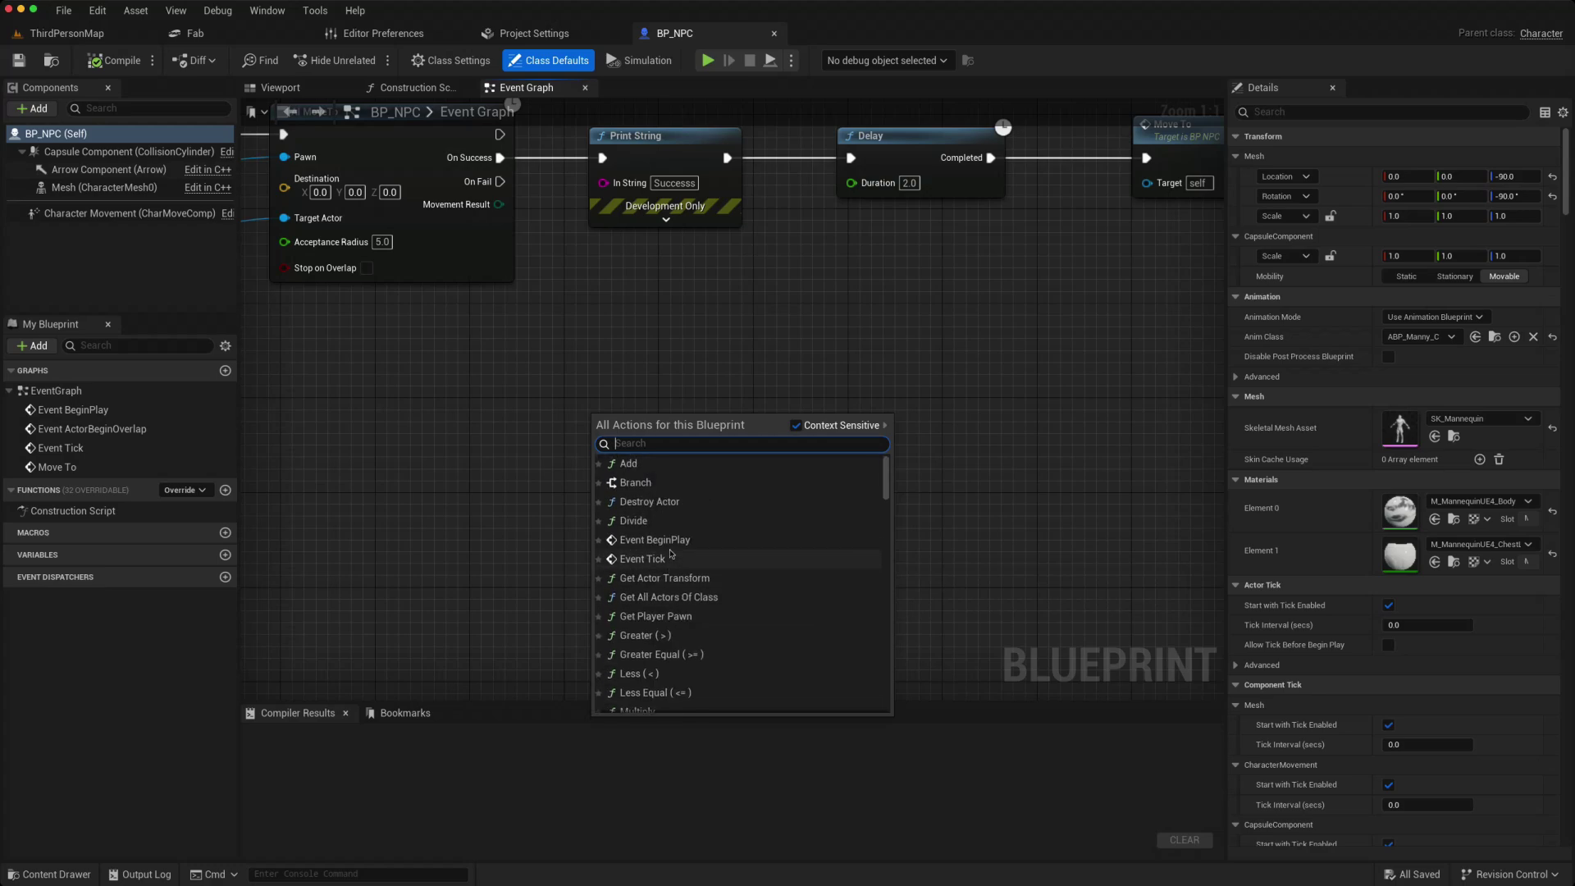
pyautogui.click(573, 450)
# Add a Get Actor Location node to BP_NPC's Event Graph
pyautogui.rightClick(573, 429)
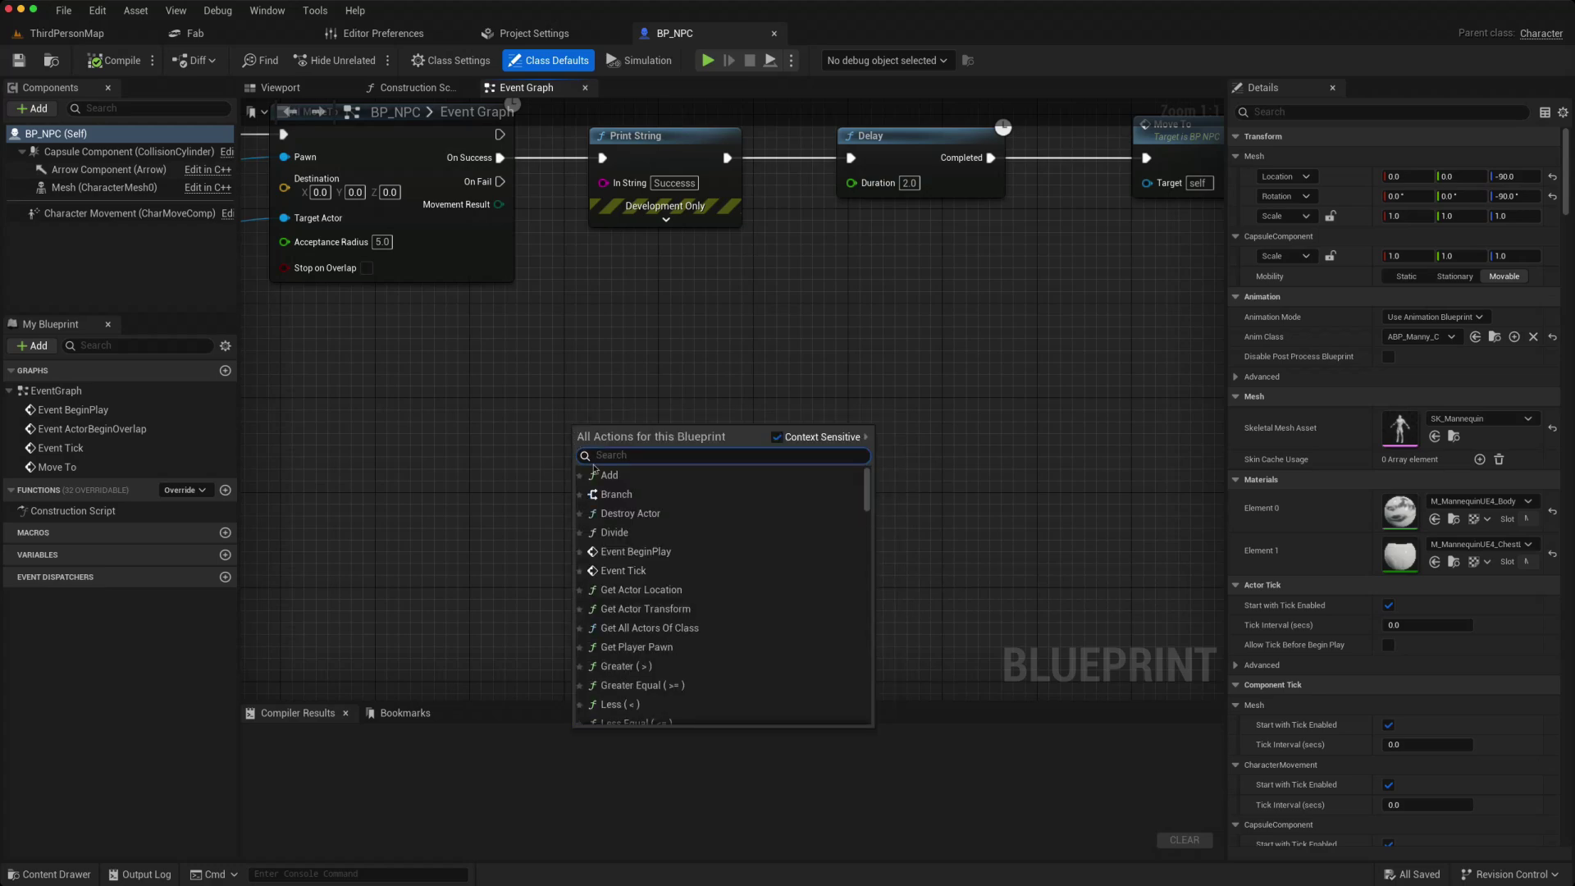
pyautogui.click(642, 590)
pyautogui.rightClick(669, 567)
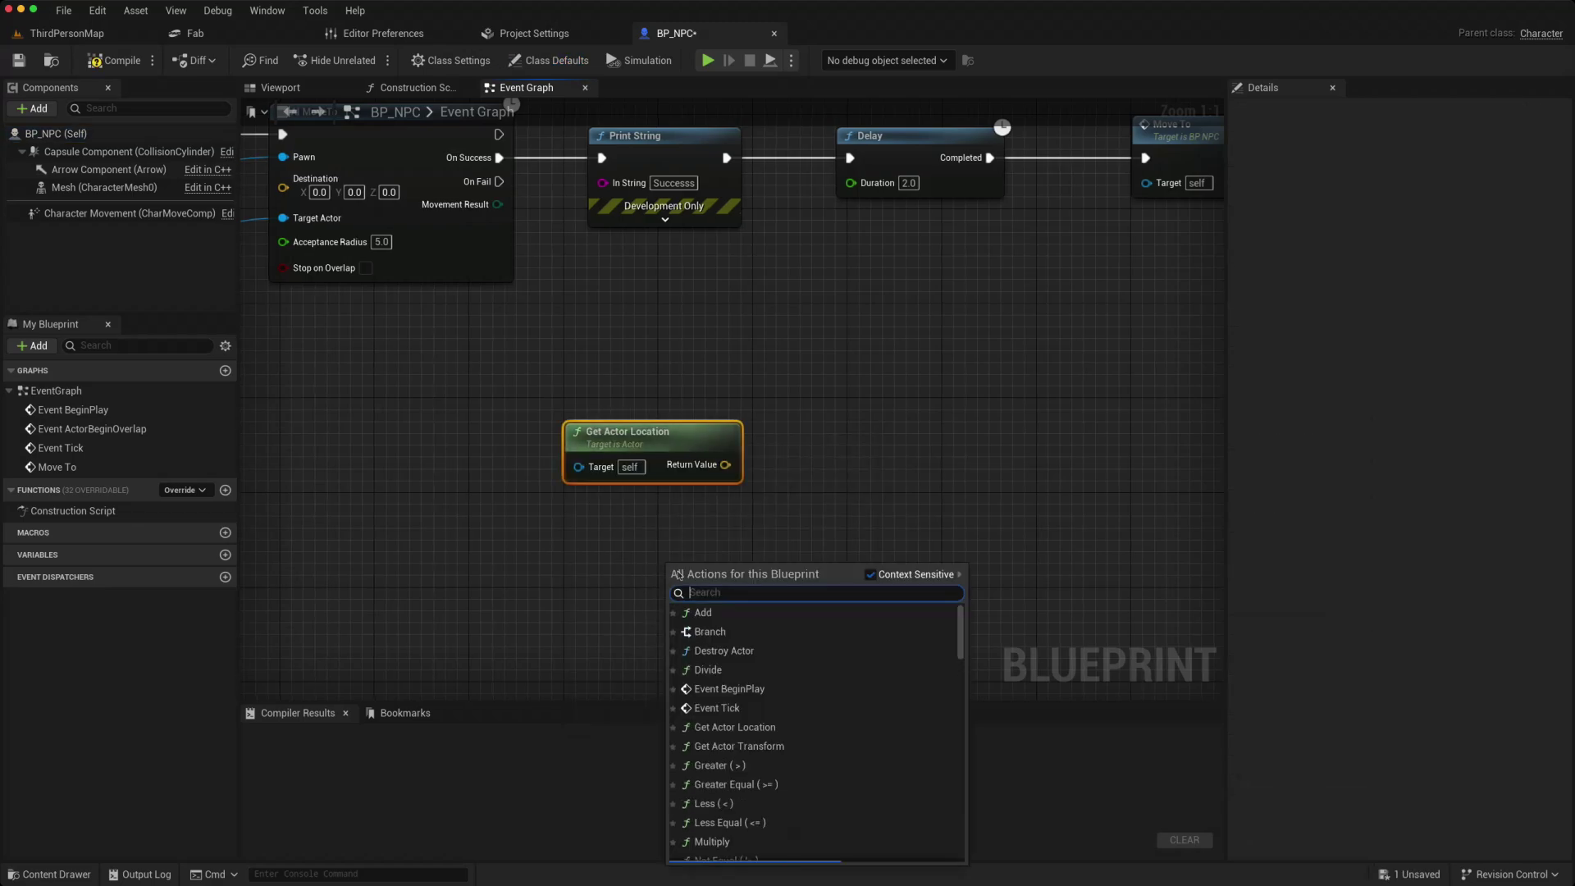
pyautogui.write('get act')
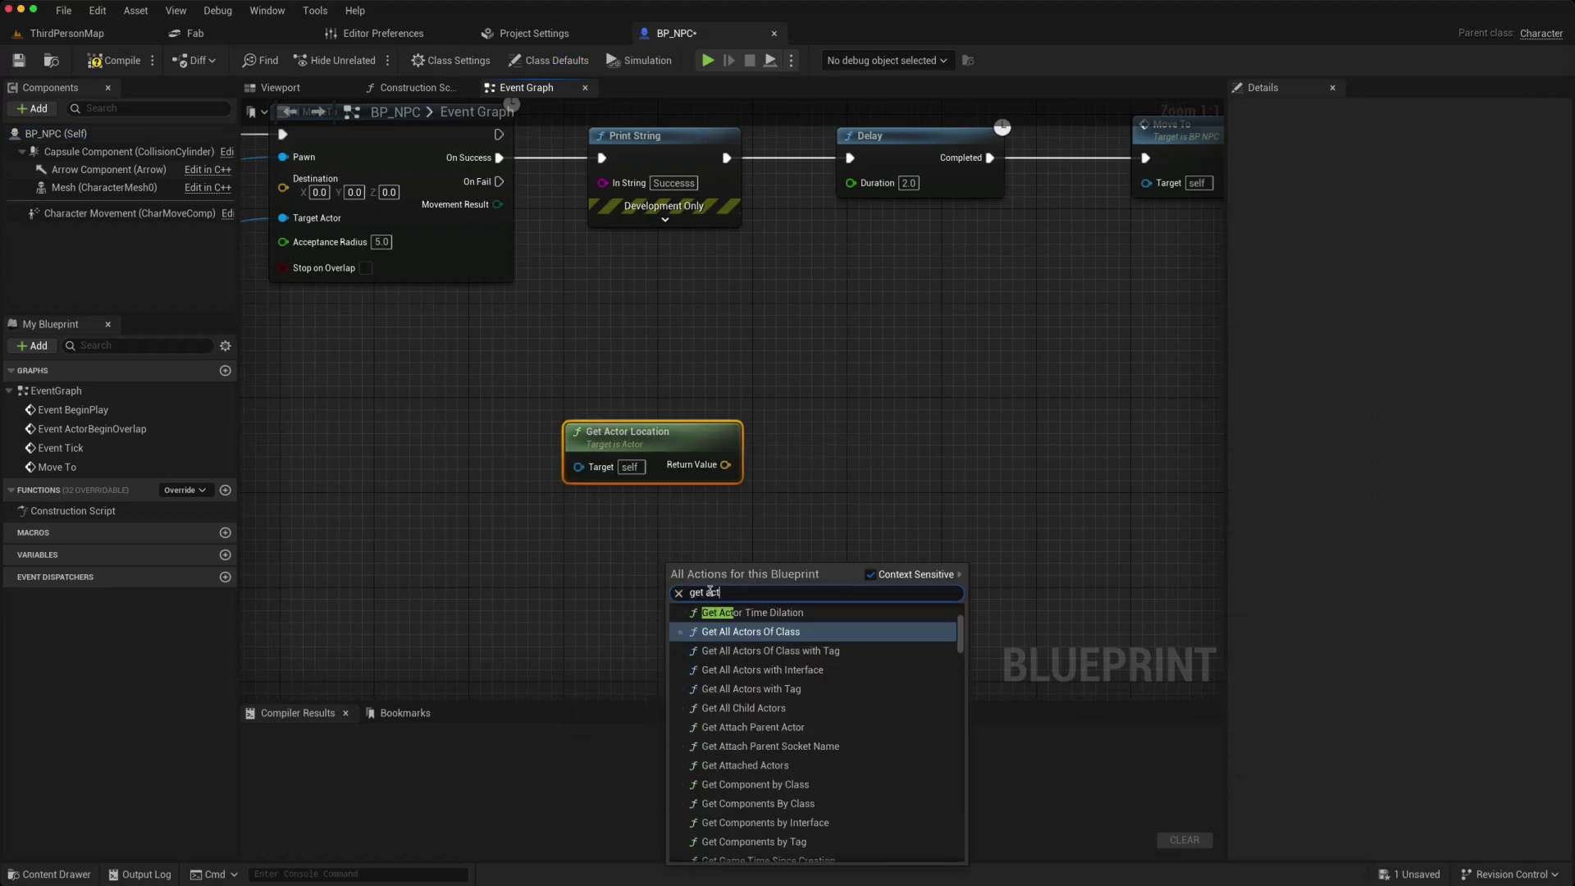
pyautogui.click(633, 555)
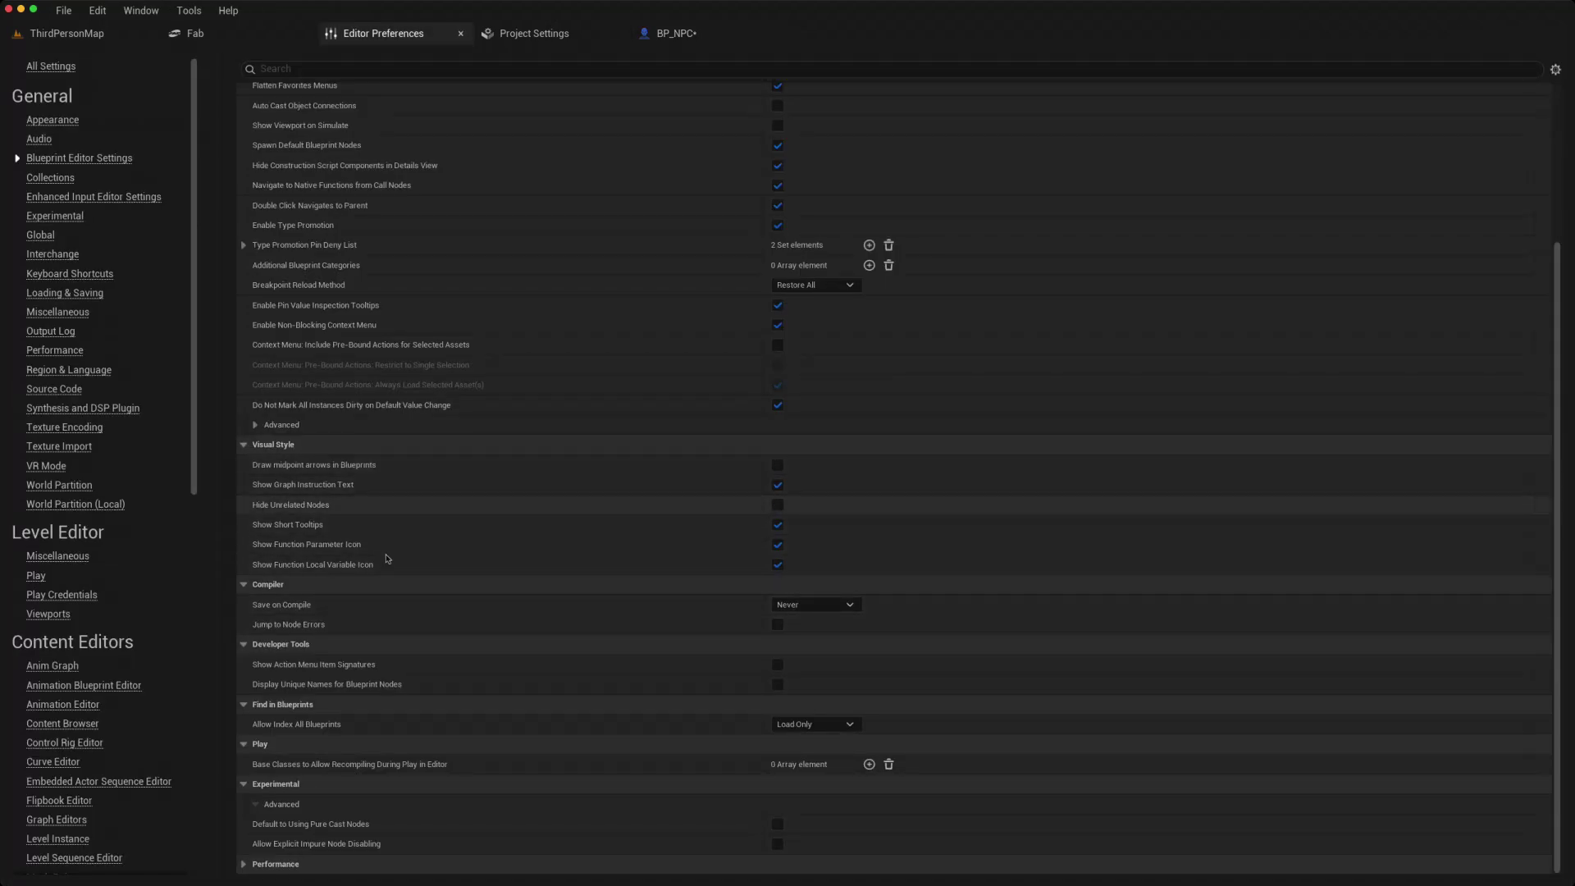
# Set Save on Compile to successful compiles only, then compile BP_NPC
pyautogui.click(850, 605)
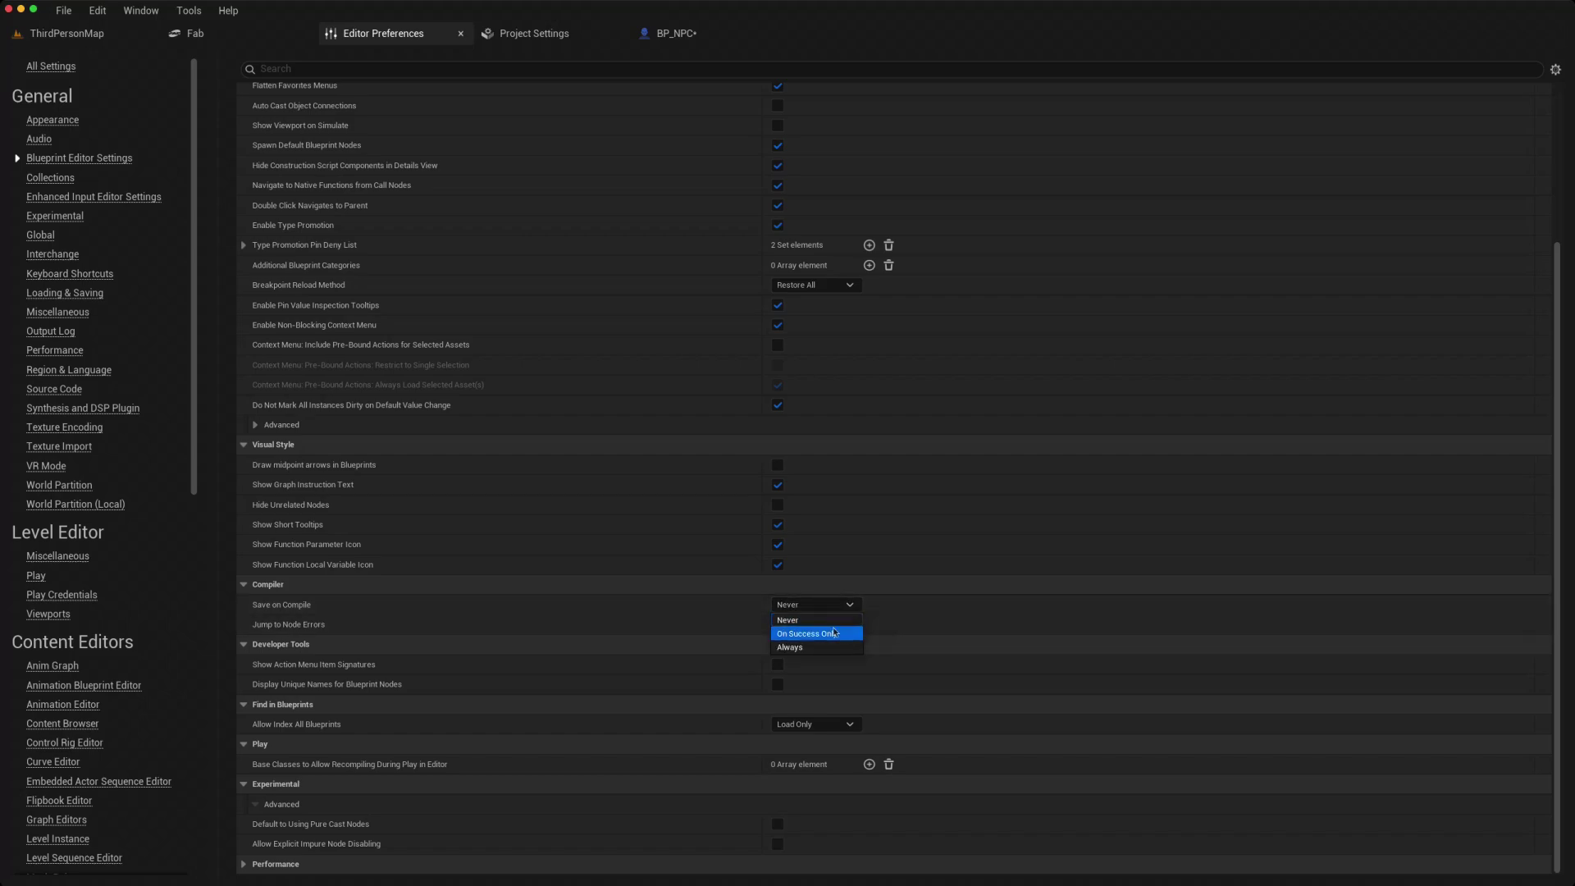
pyautogui.click(832, 635)
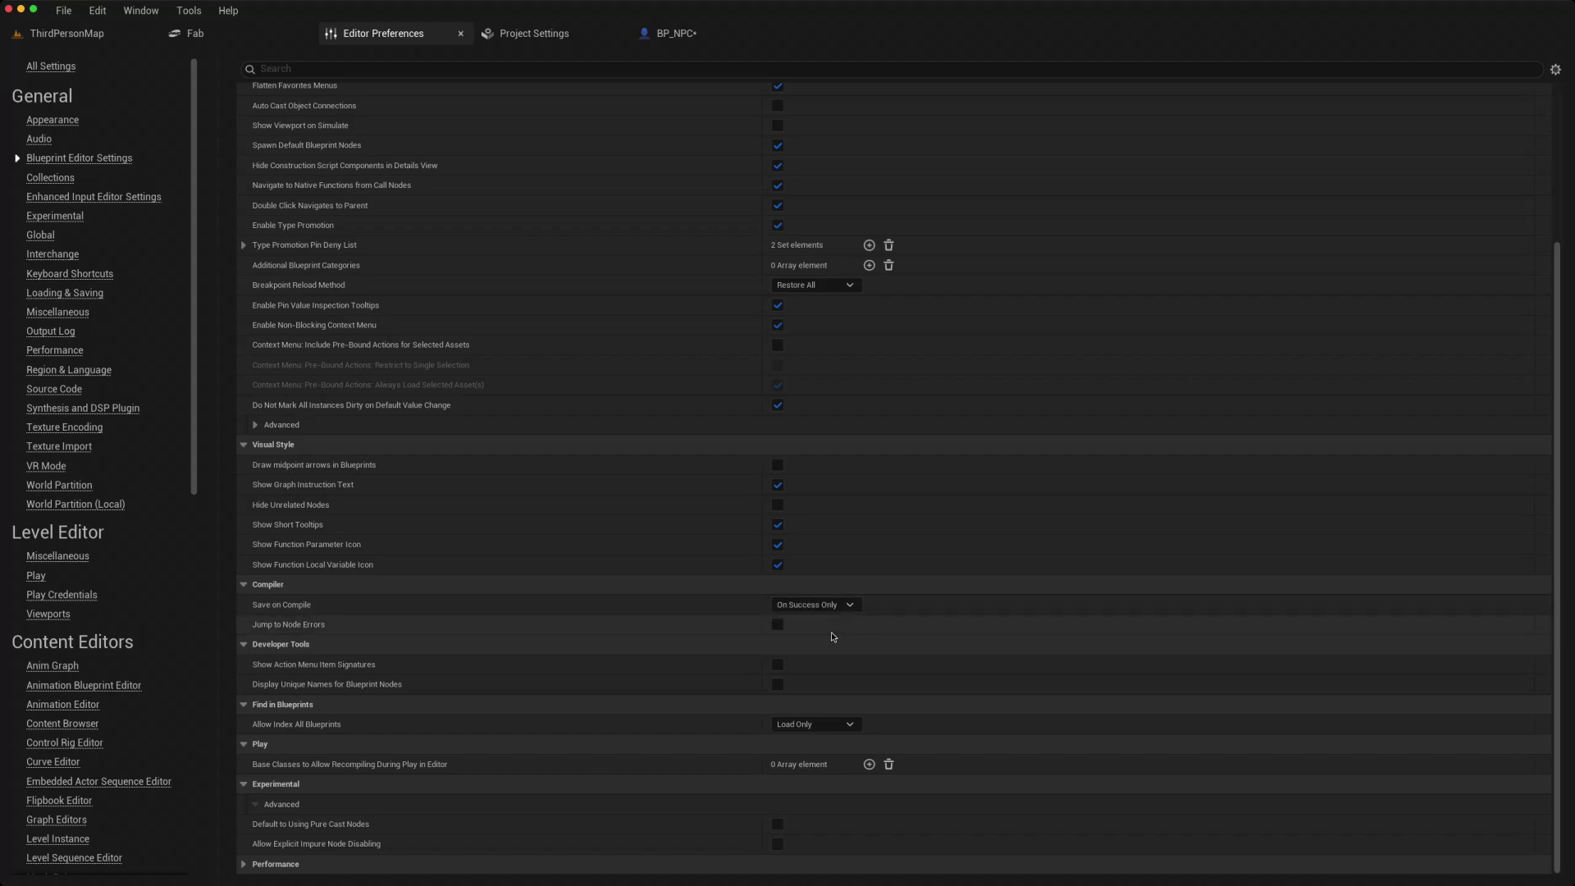
pyautogui.click(674, 36)
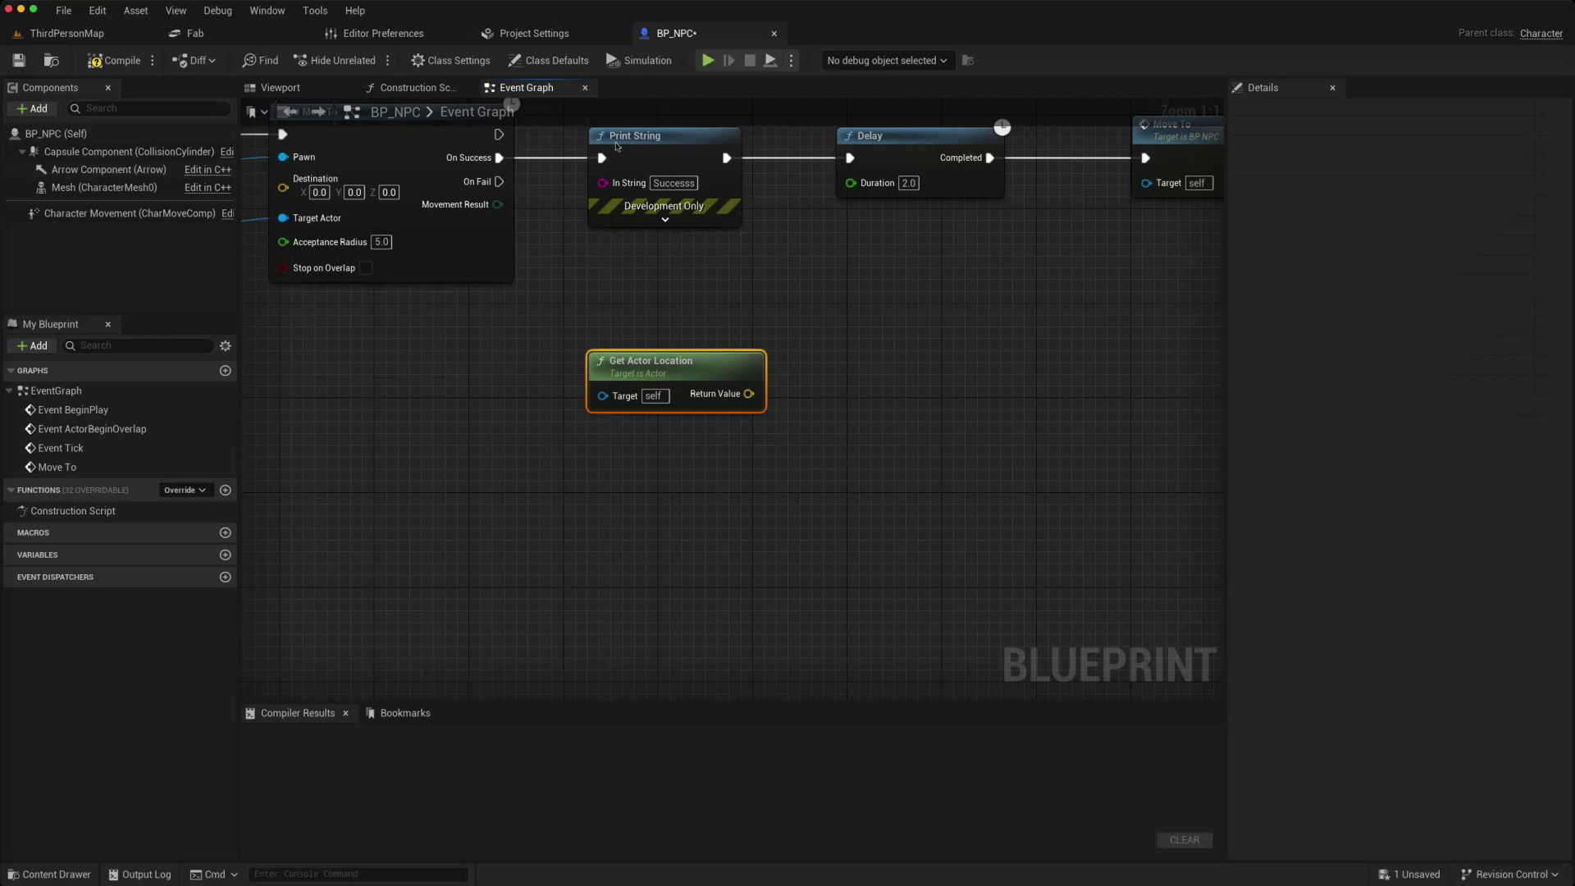
pyautogui.click(151, 61)
pyautogui.moveTo(216, 93)
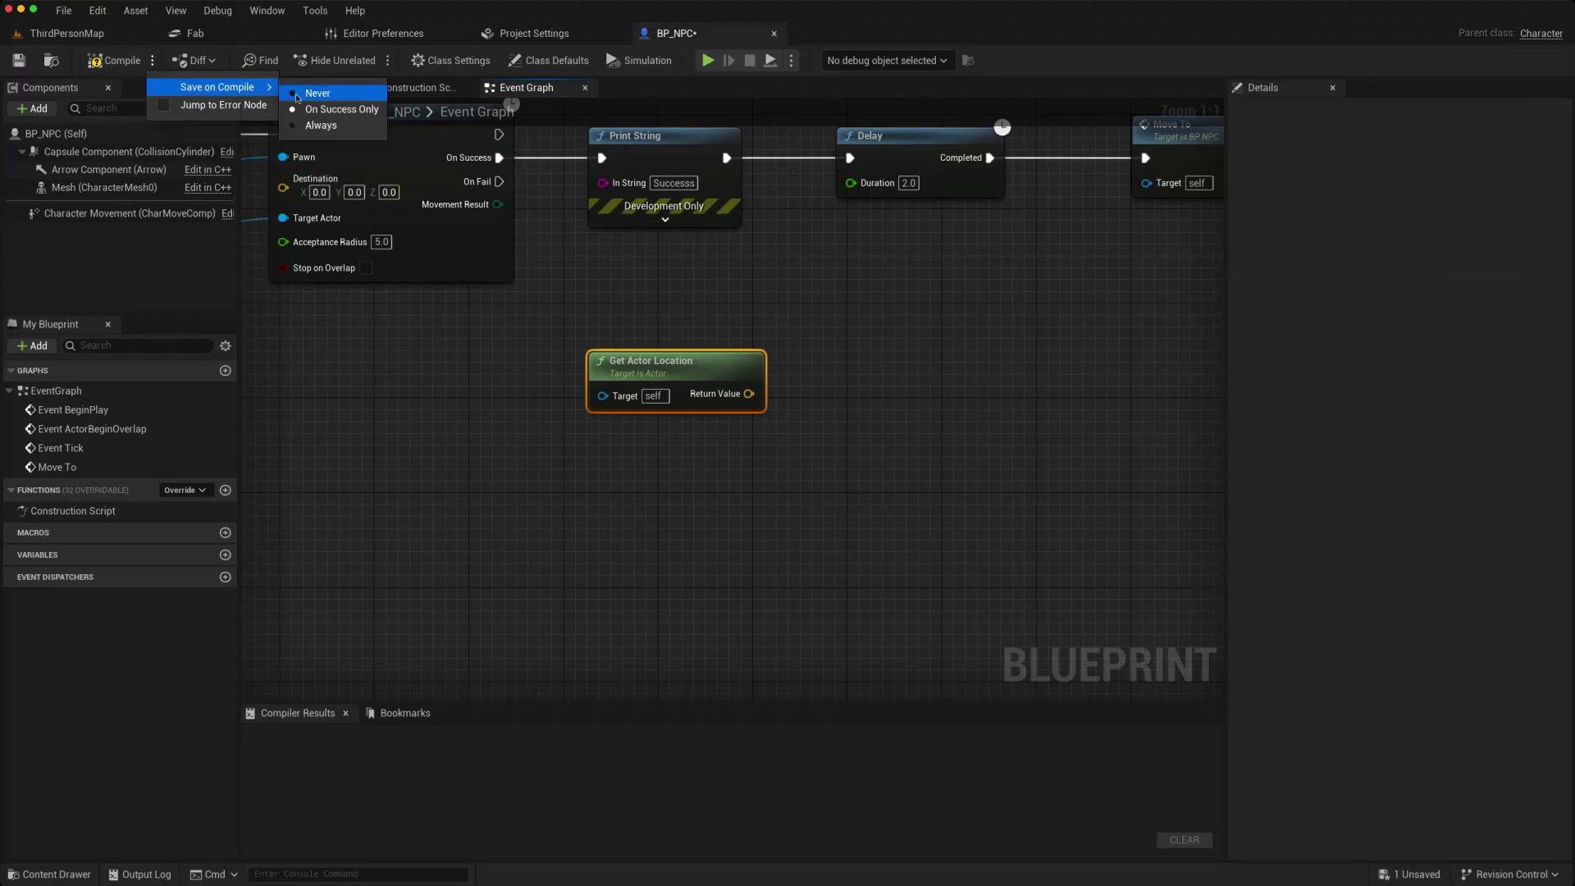
pyautogui.click(343, 112)
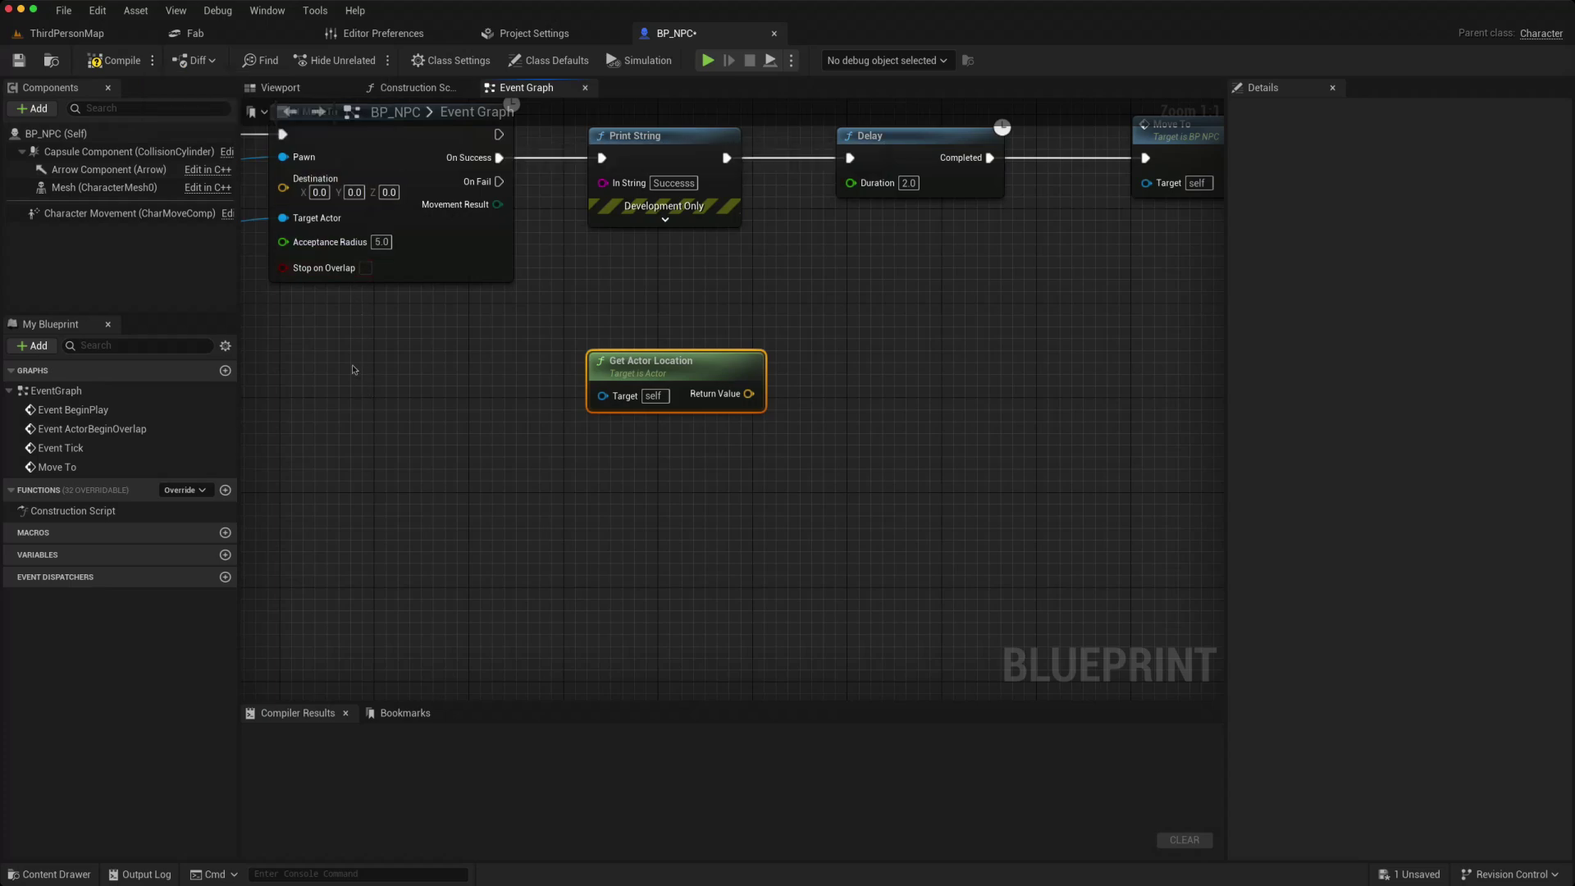
pyautogui.click(116, 62)
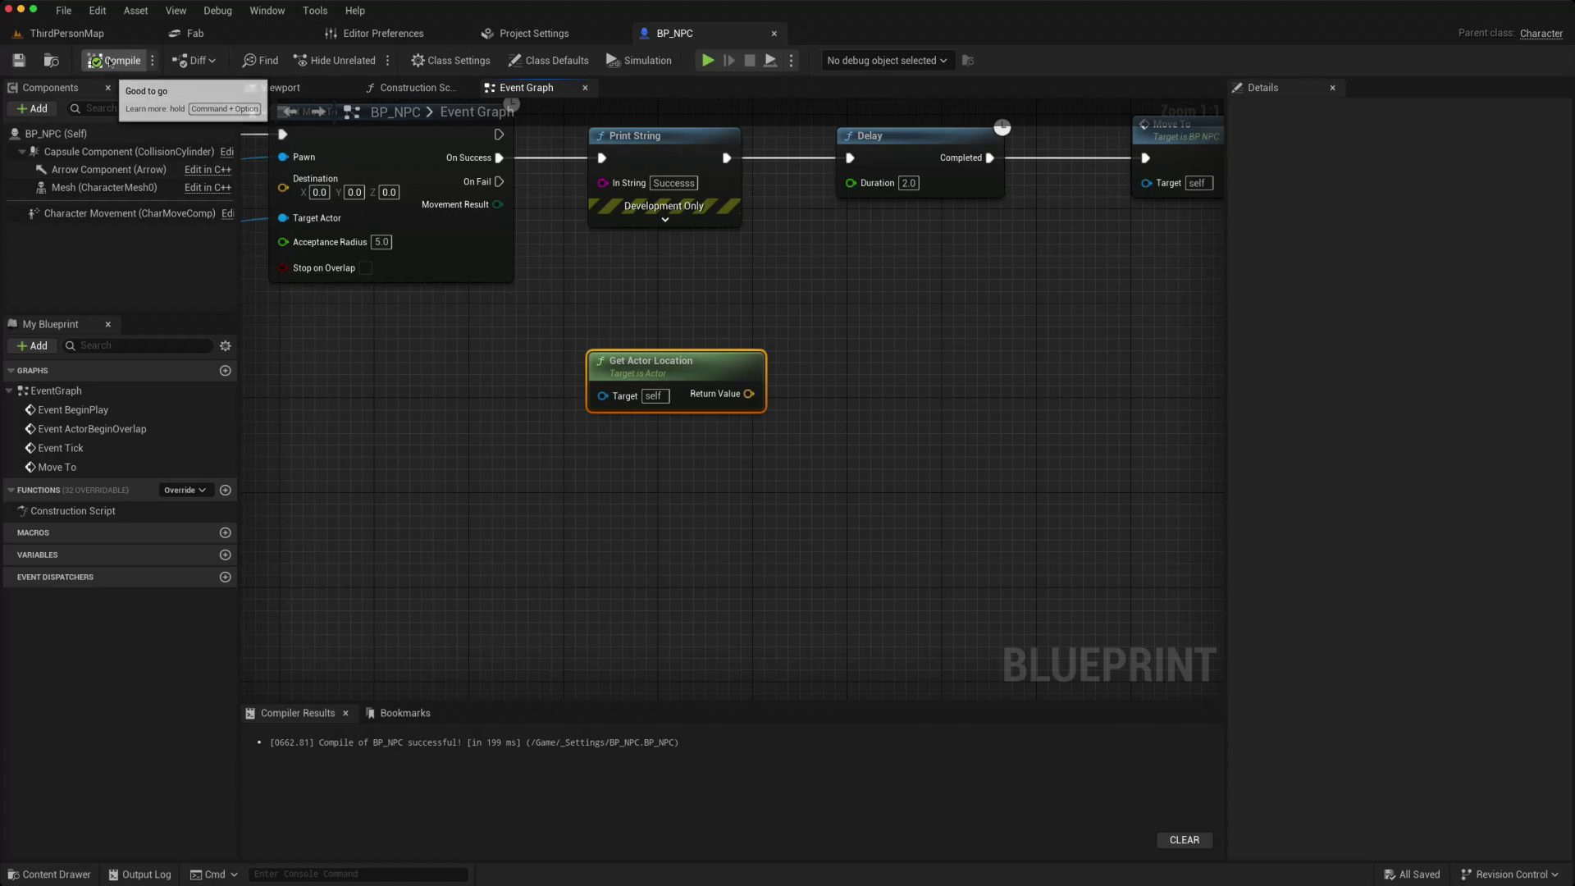
# Enable Allow Explicit Impure Node Disabling under Experimental, then return to the BP_NPC graph
pyautogui.click(376, 34)
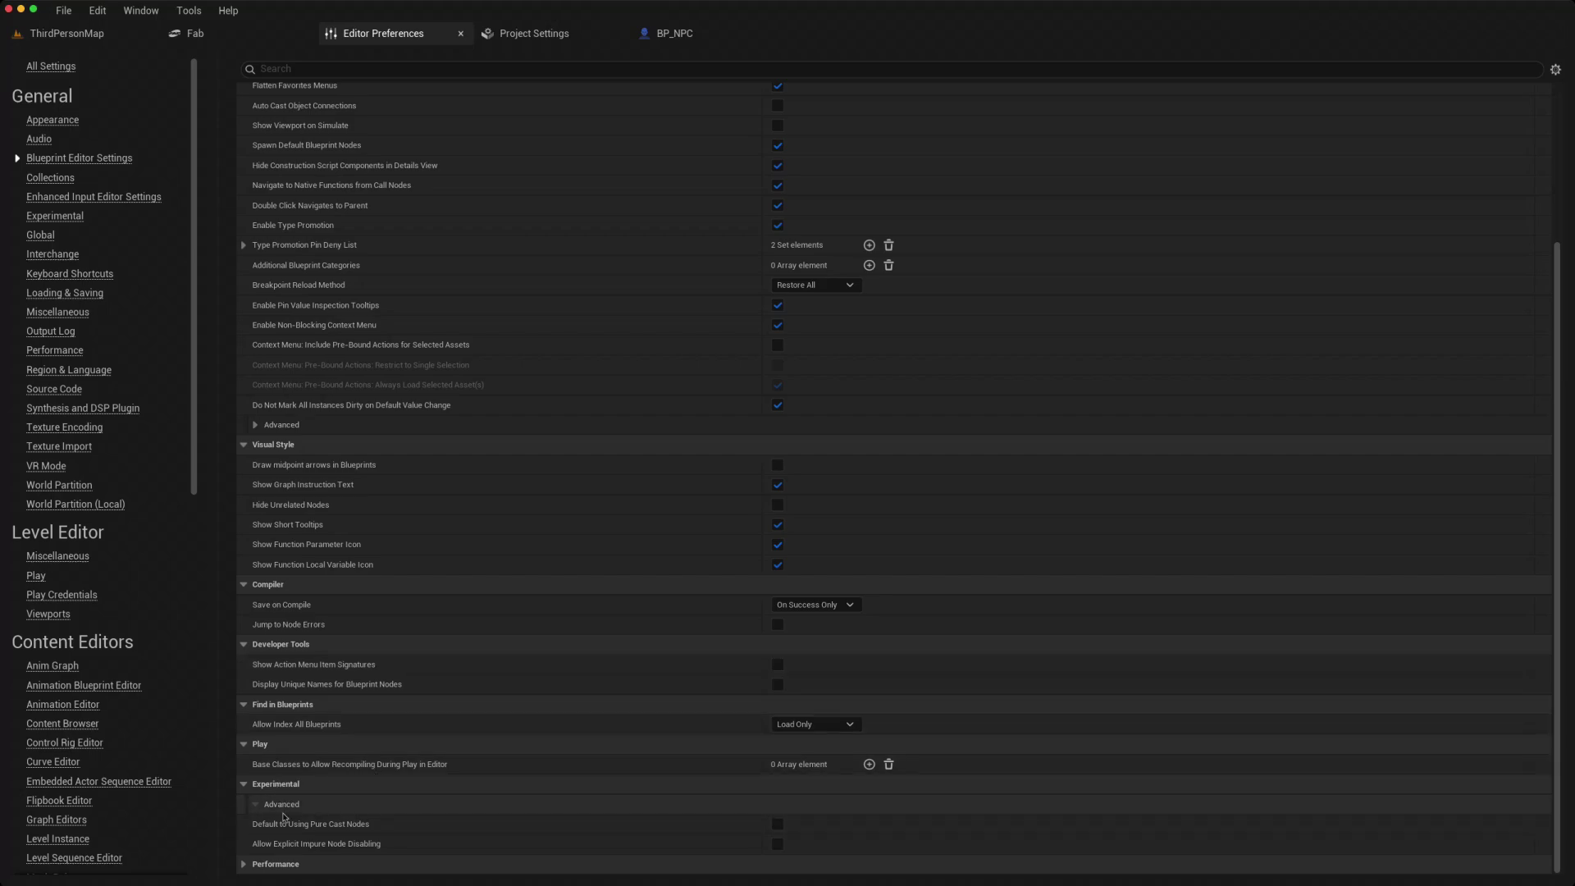
pyautogui.moveTo(317, 849)
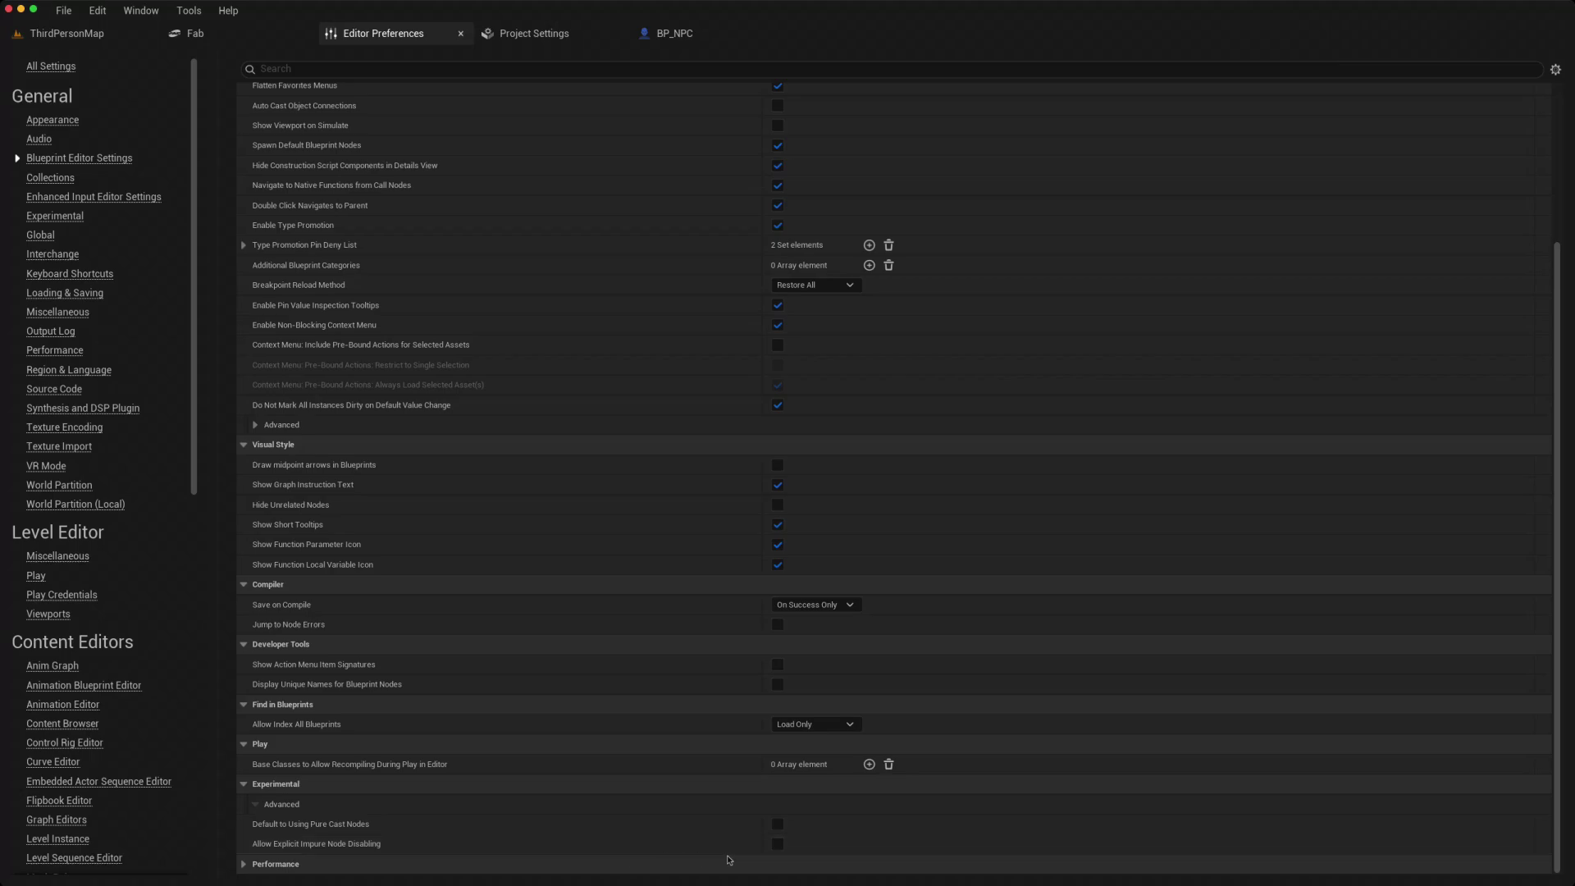
pyautogui.click(776, 844)
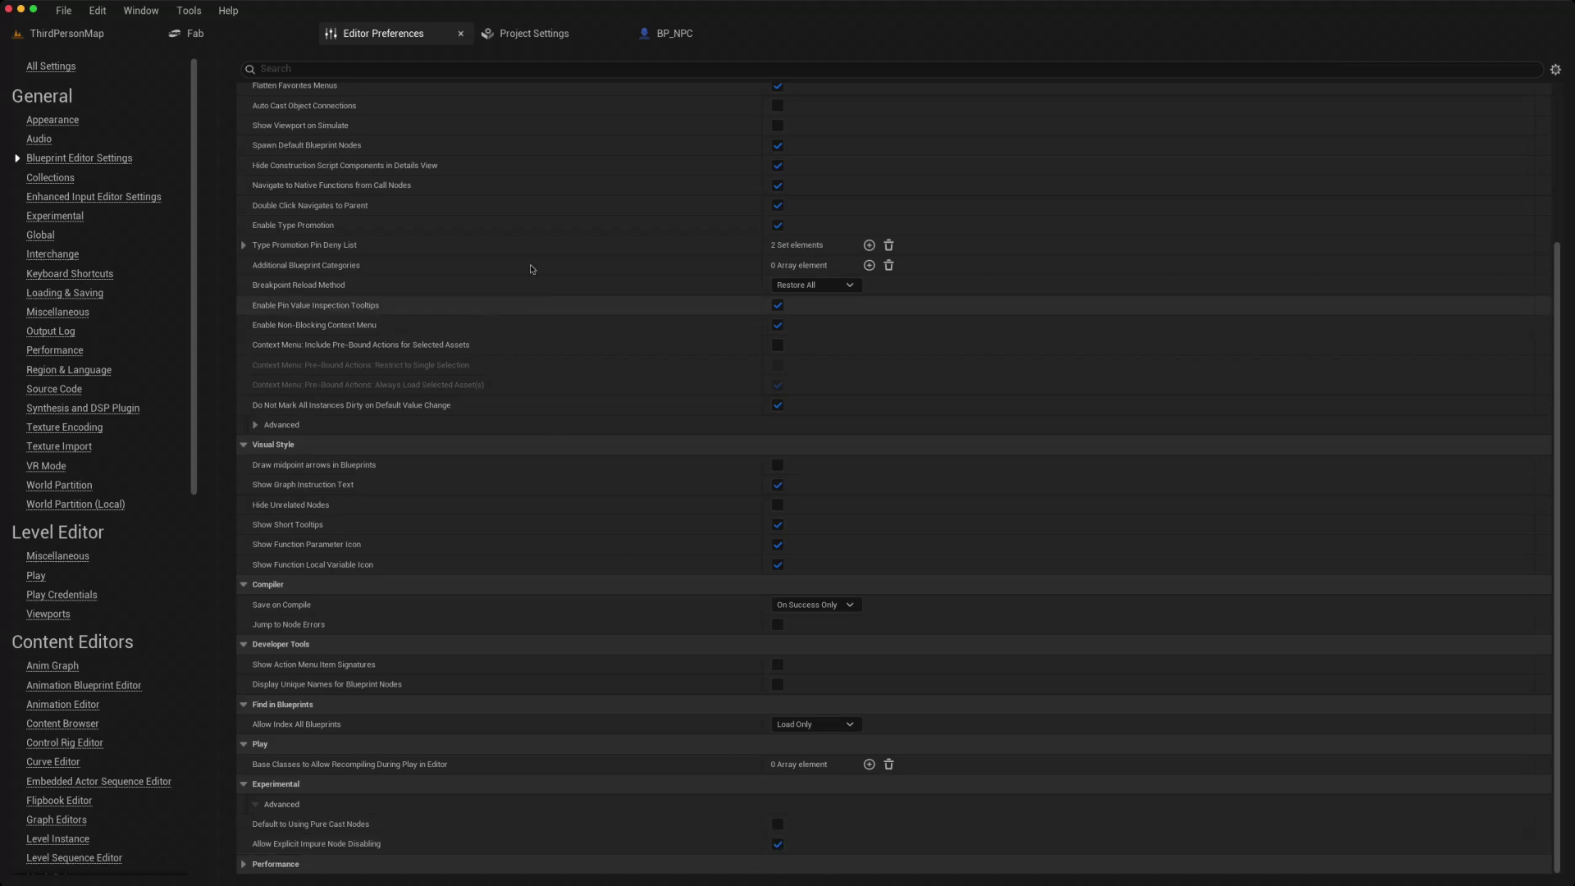
pyautogui.click(677, 32)
pyautogui.moveTo(956, 330); pyautogui.dragTo(1032, 529, button='right')
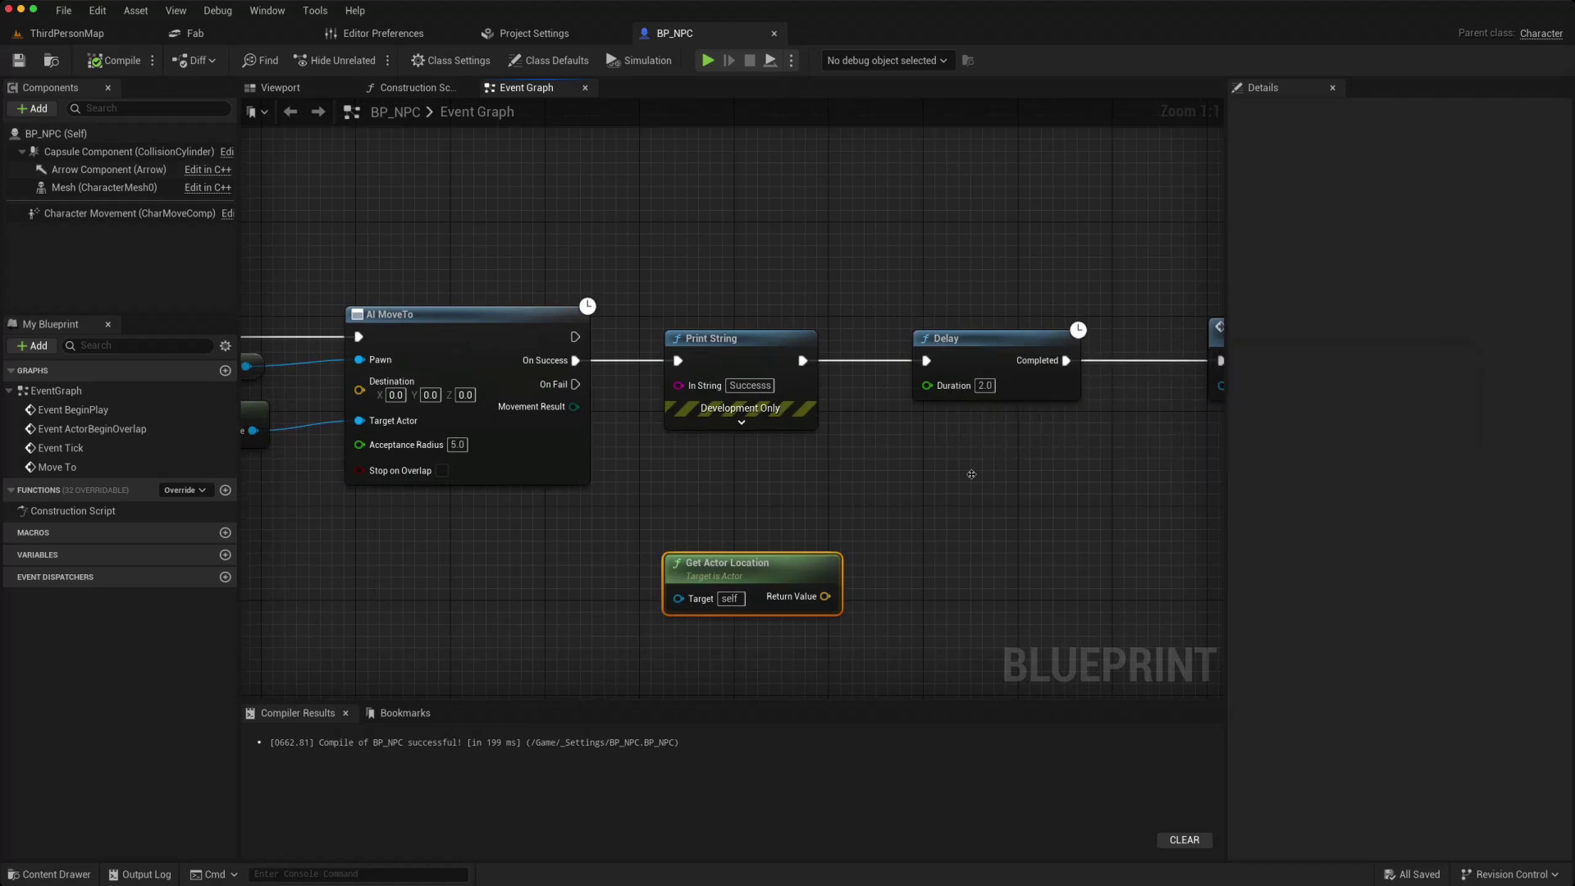
# Set BP_NPC's Delay node to Disable (Do Not Compile)
pyautogui.moveTo(946, 454); pyautogui.dragTo(837, 456, button='right')
pyautogui.moveTo(693, 362); pyautogui.dragTo(911, 440)
pyautogui.press('Escape')
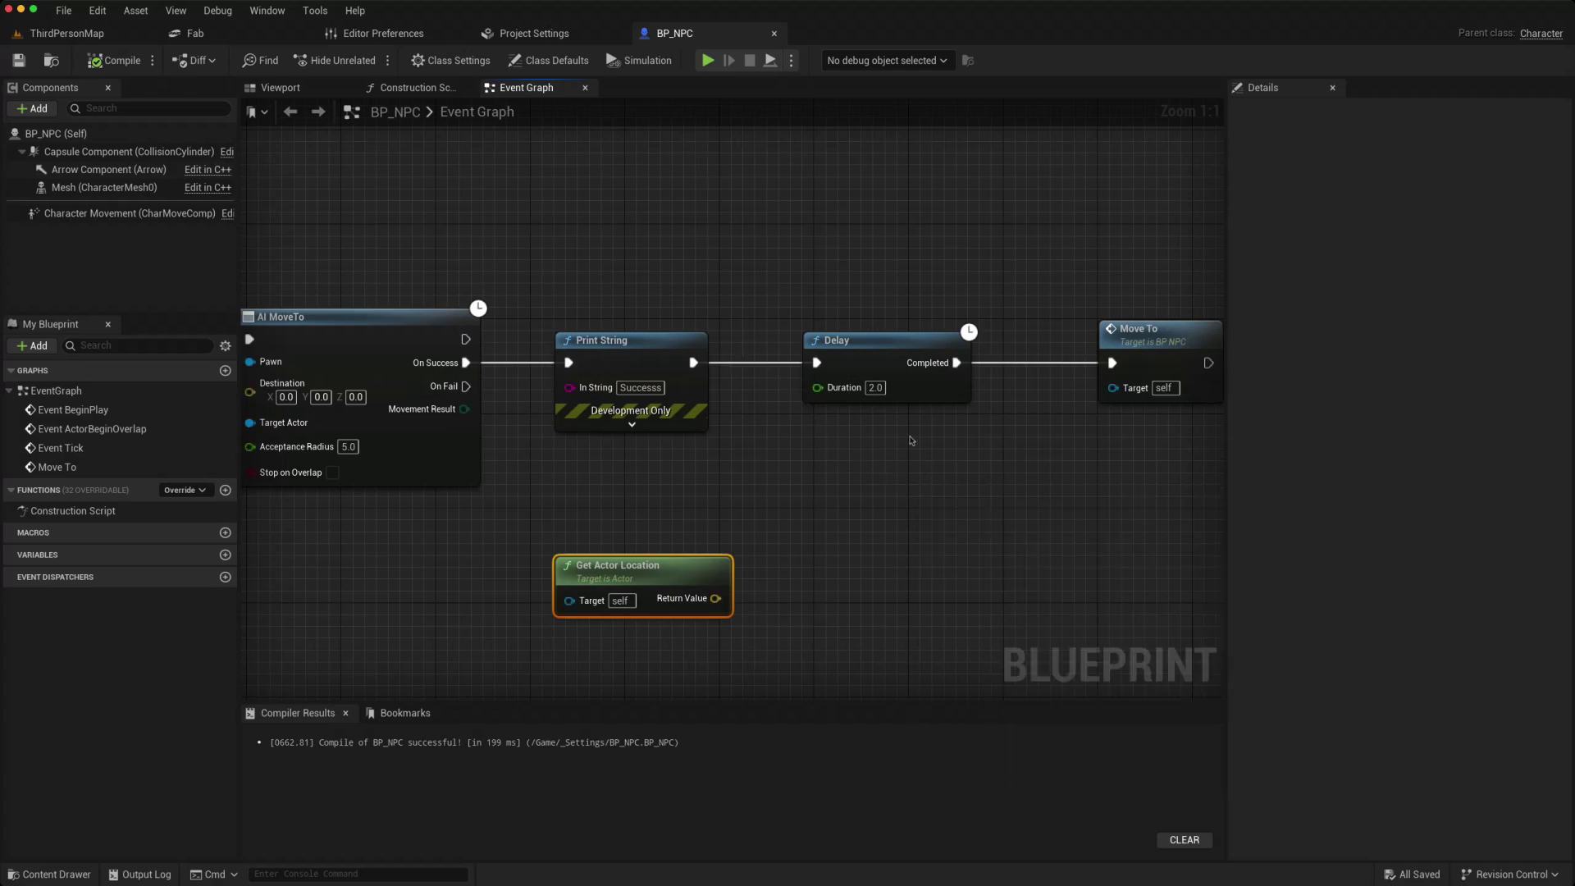
pyautogui.rightClick(875, 356)
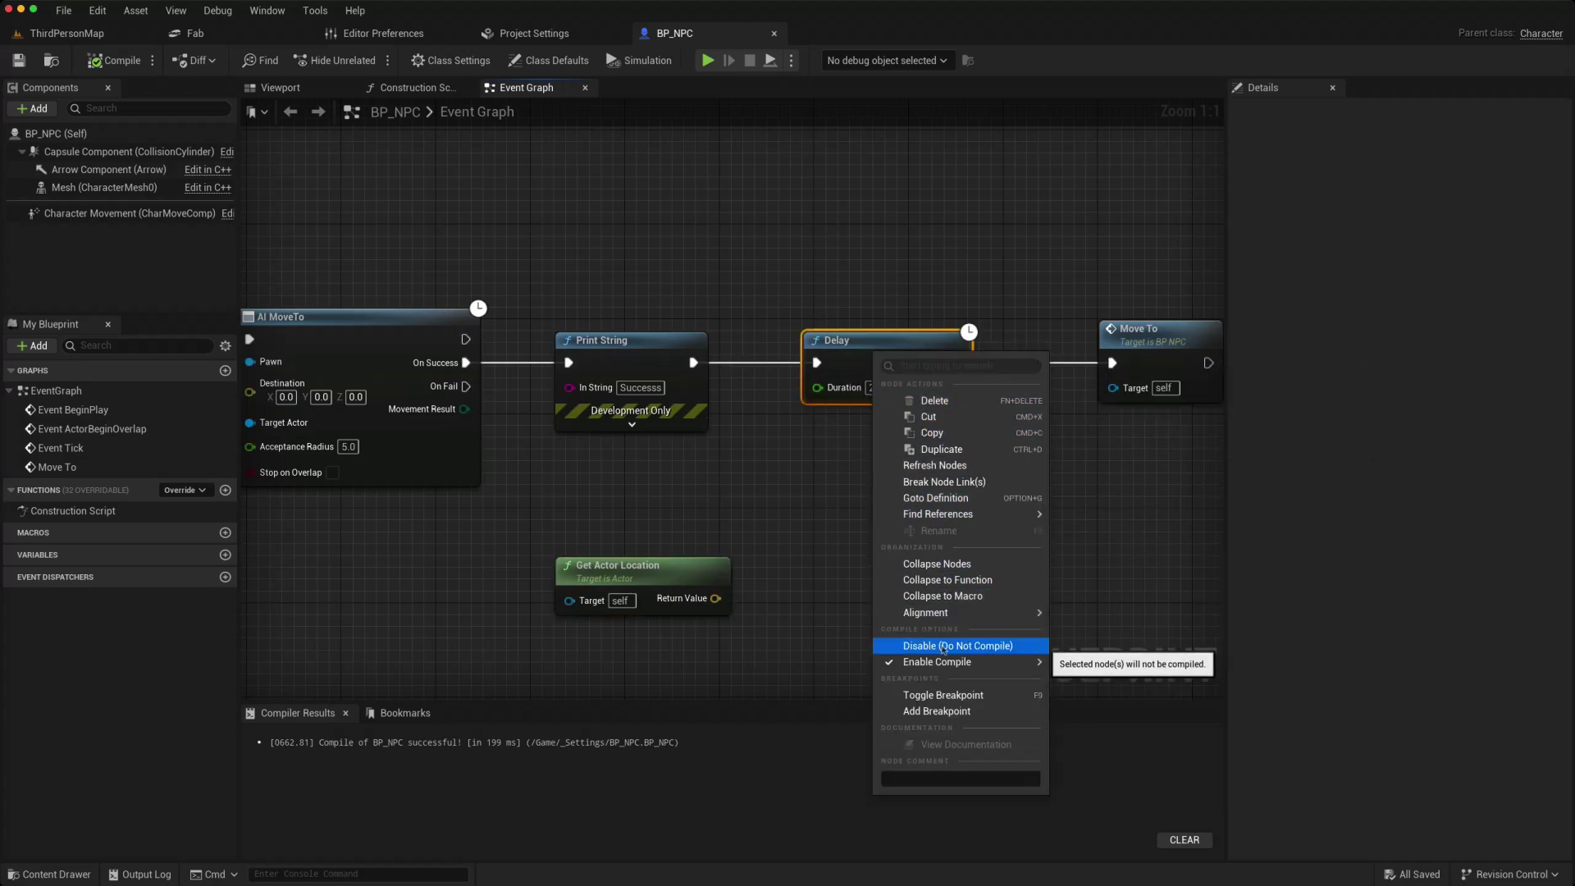
pyautogui.click(944, 647)
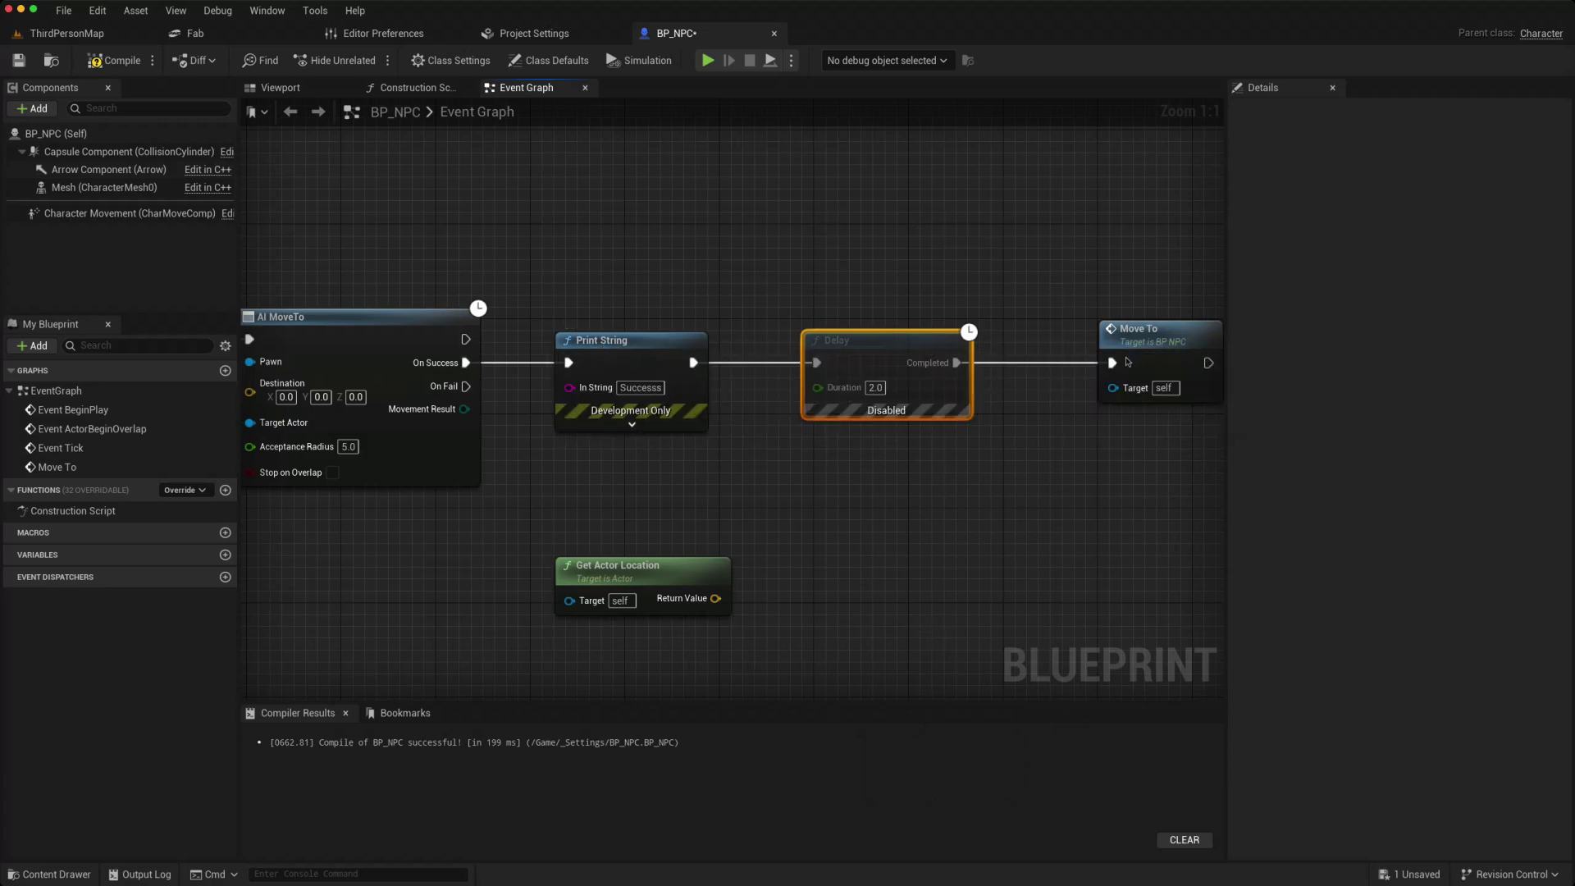
pyautogui.rightClick(878, 367)
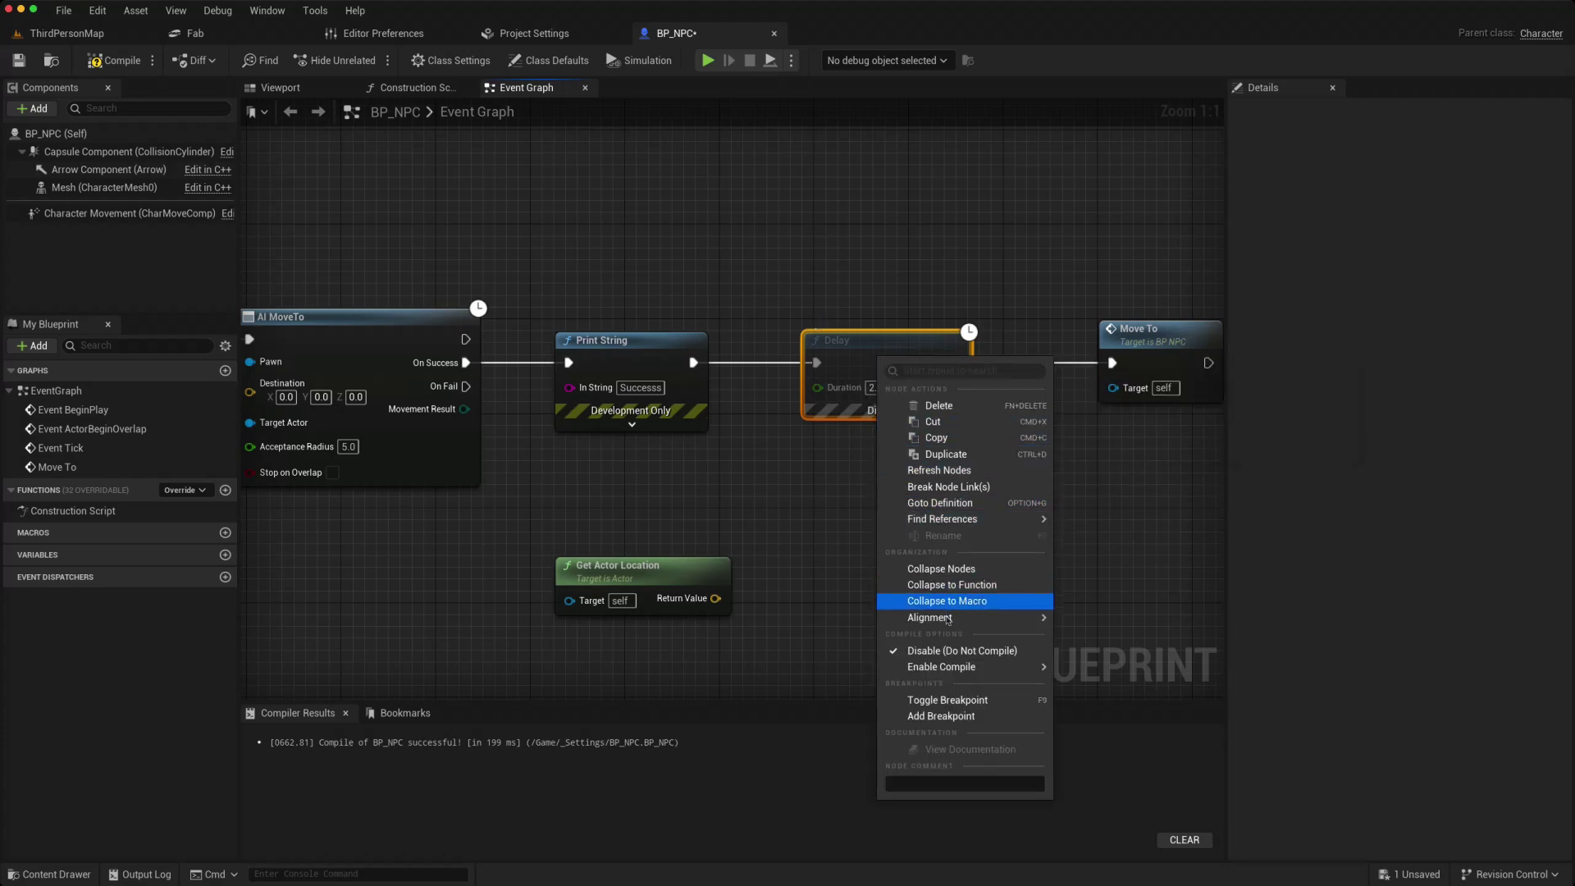
pyautogui.moveTo(960, 666)
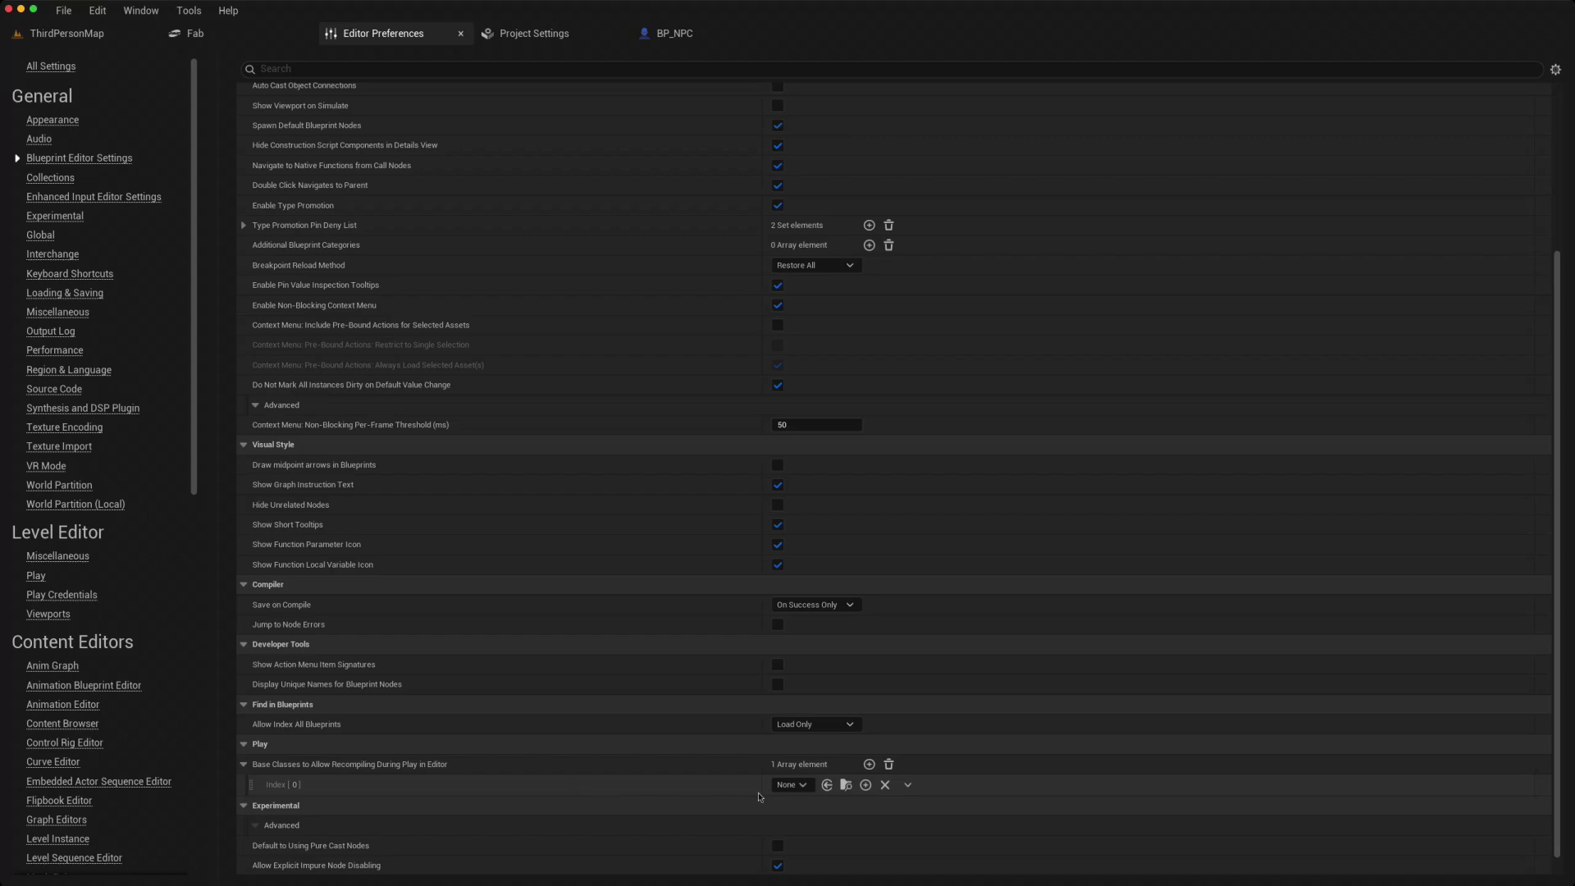
pyautogui.click(803, 788)
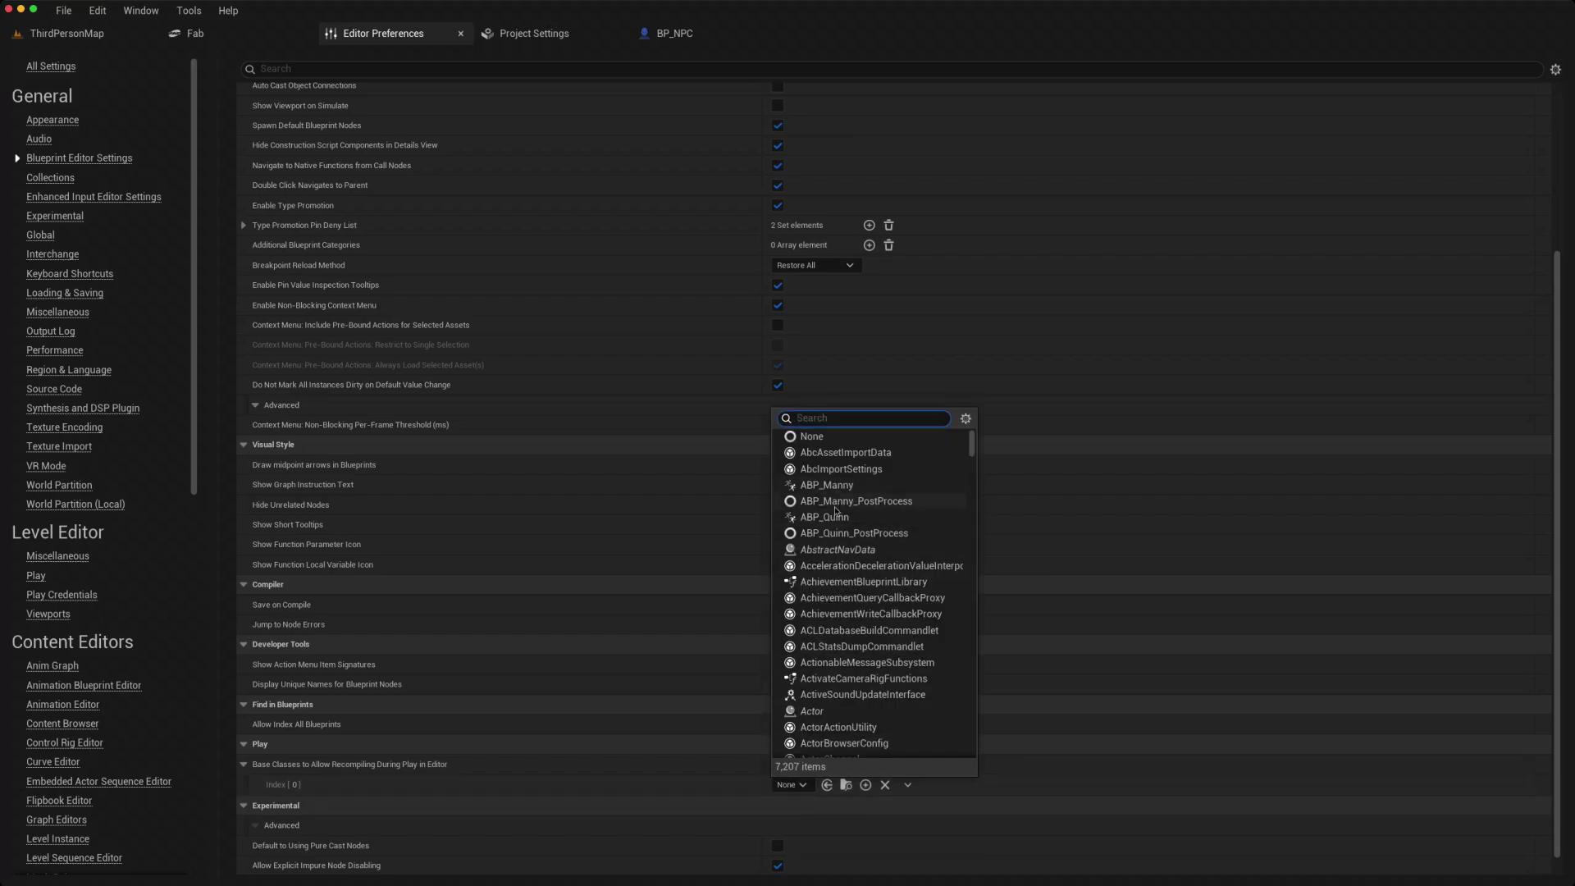
pyautogui.click(744, 787)
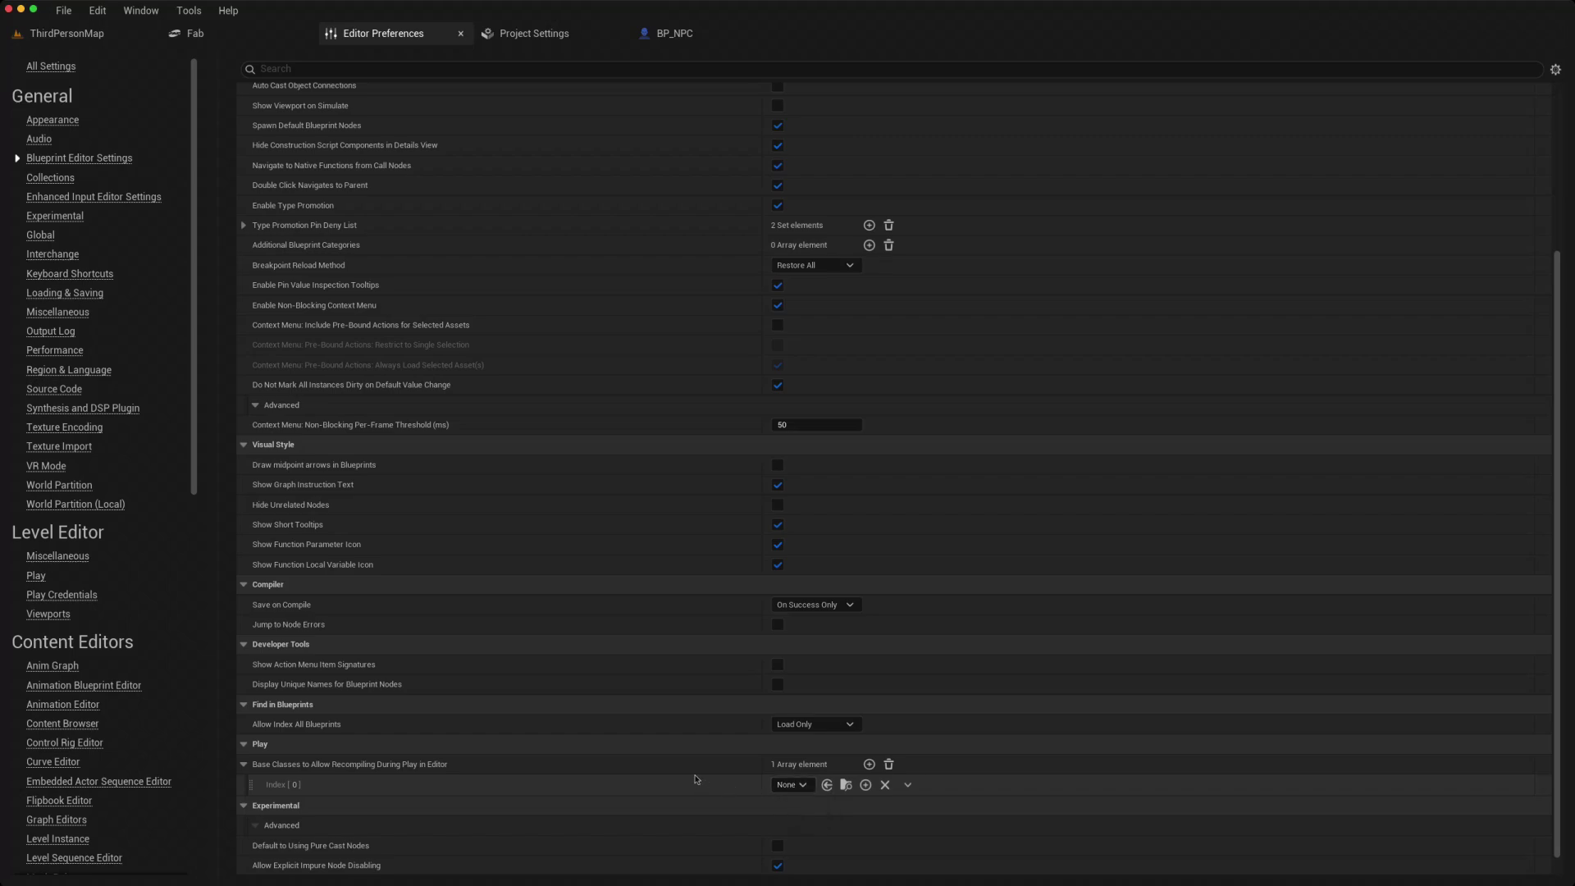
# Scroll the Editor Preferences sidebar toward General > Loading & Saving
pyautogui.scroll(-1, 686, 773)
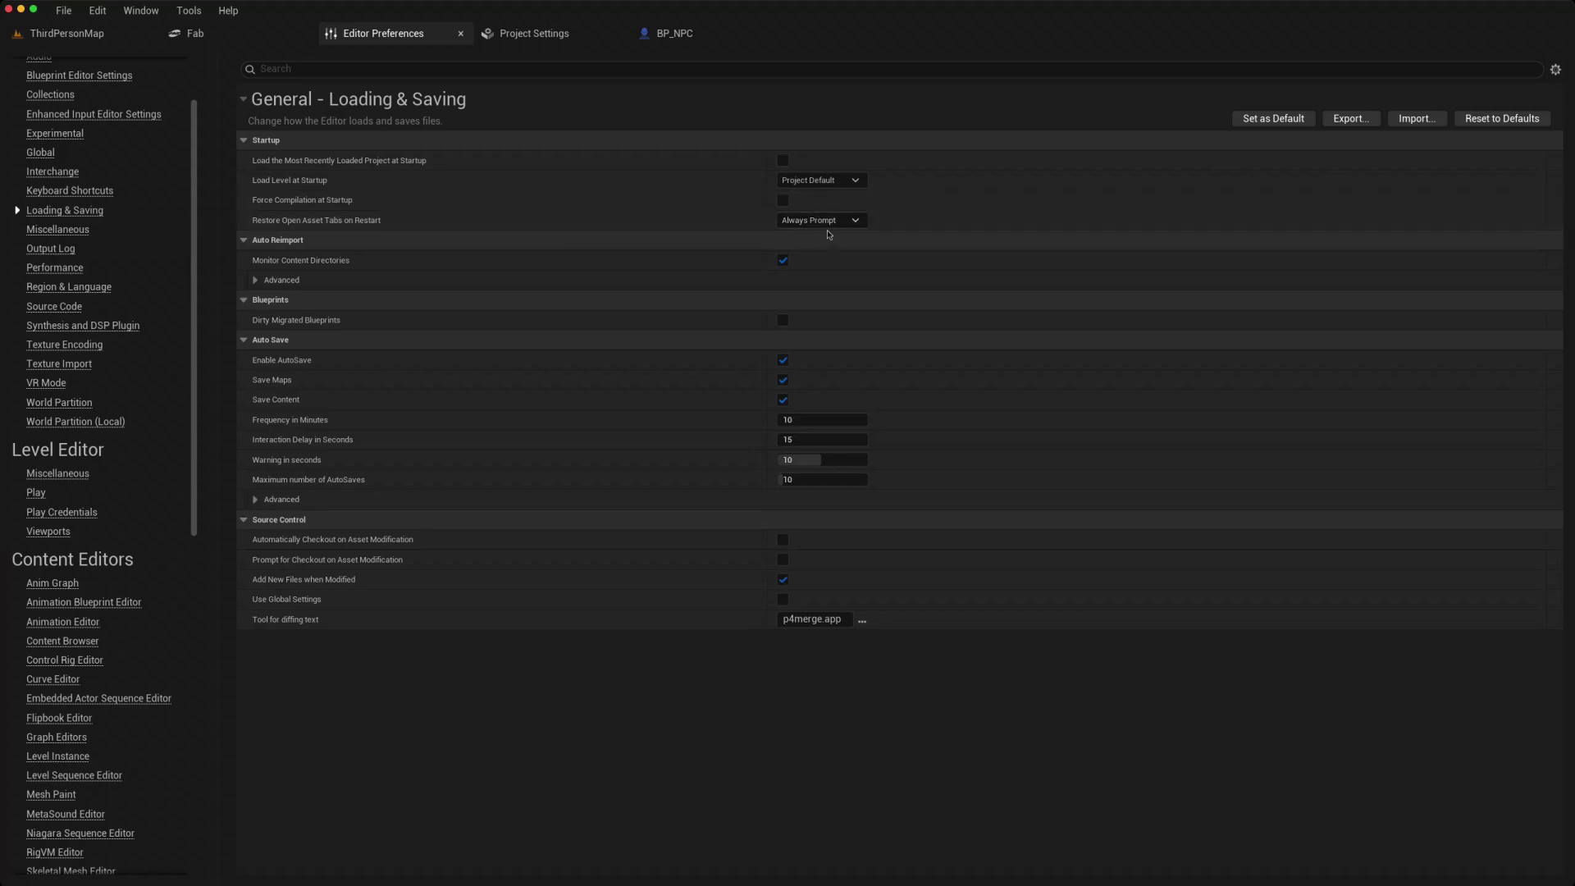
# Keep Load Level at Startup as Project Default and Restore Open Asset Tabs as Always Prompt
pyautogui.click(855, 182)
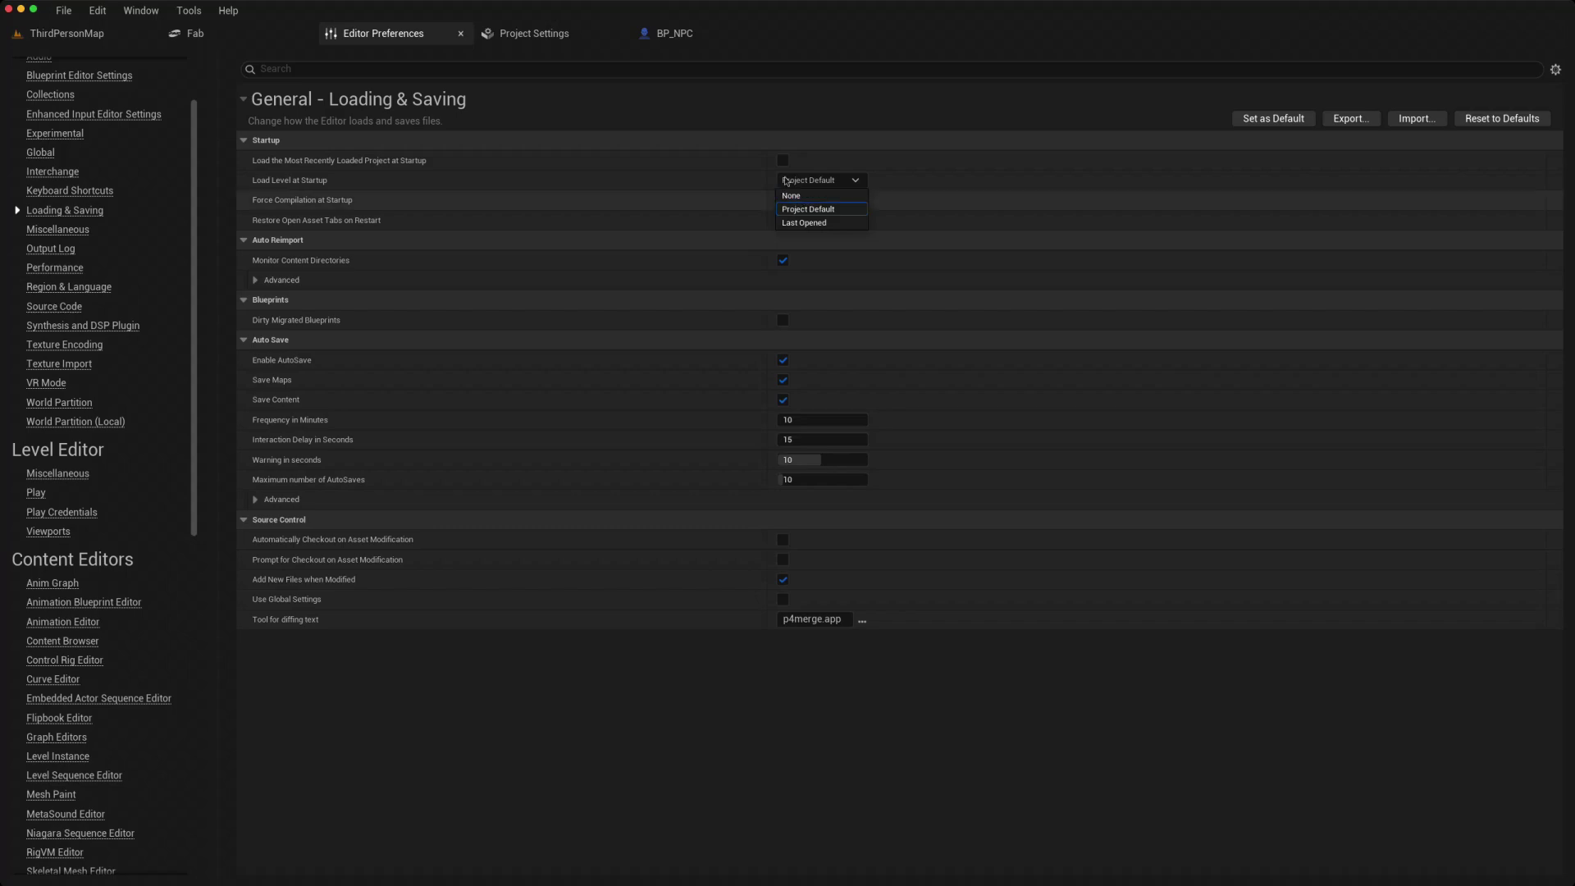
pyautogui.click(845, 181)
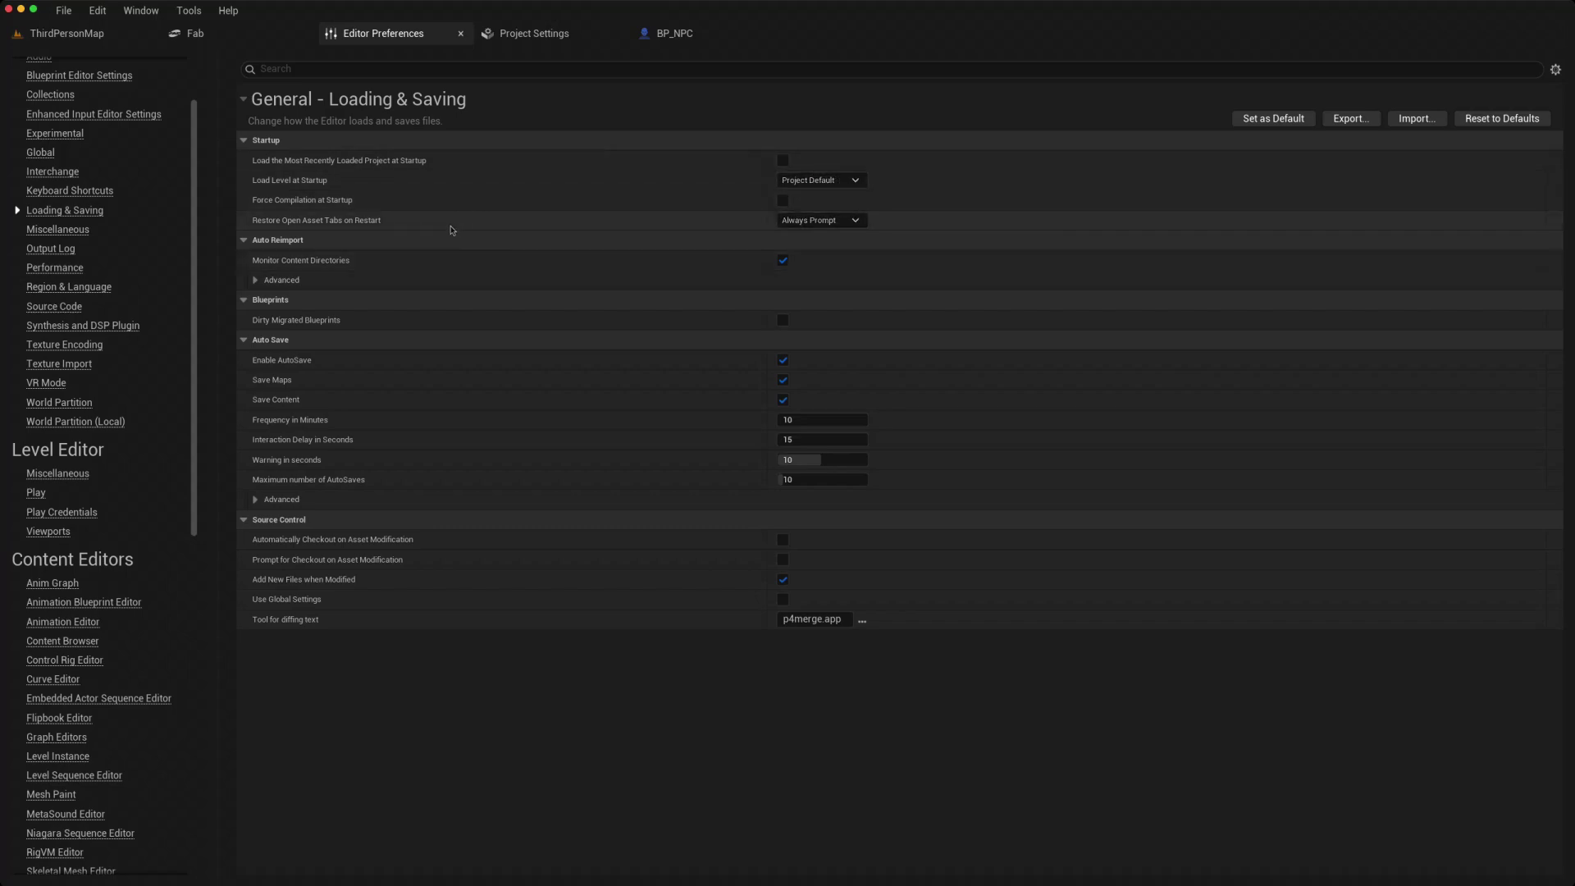
pyautogui.click(855, 224)
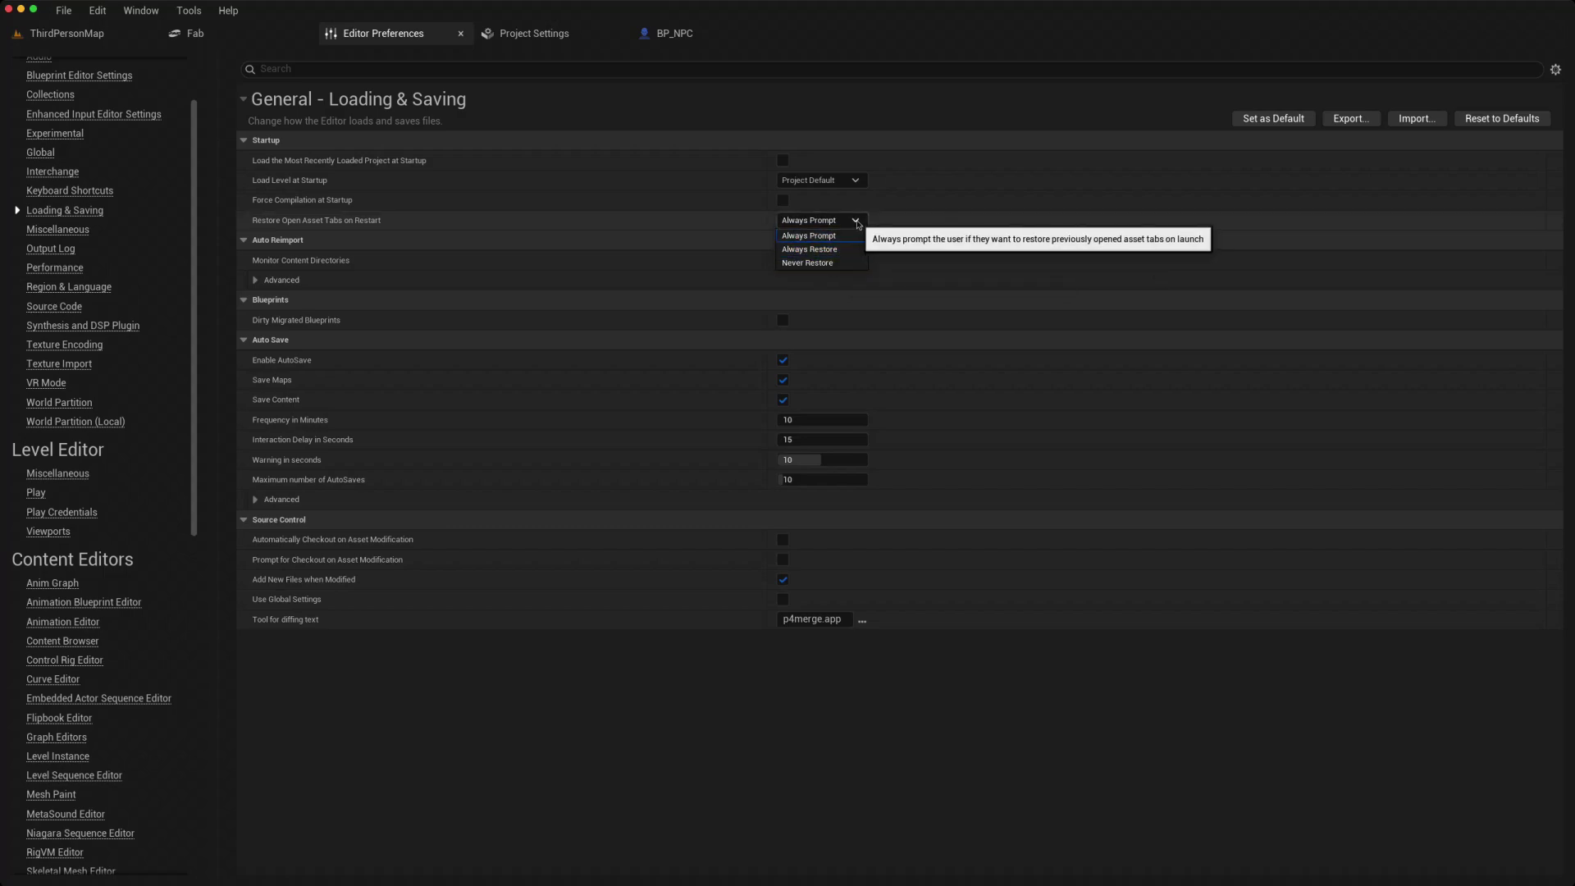
pyautogui.click(858, 223)
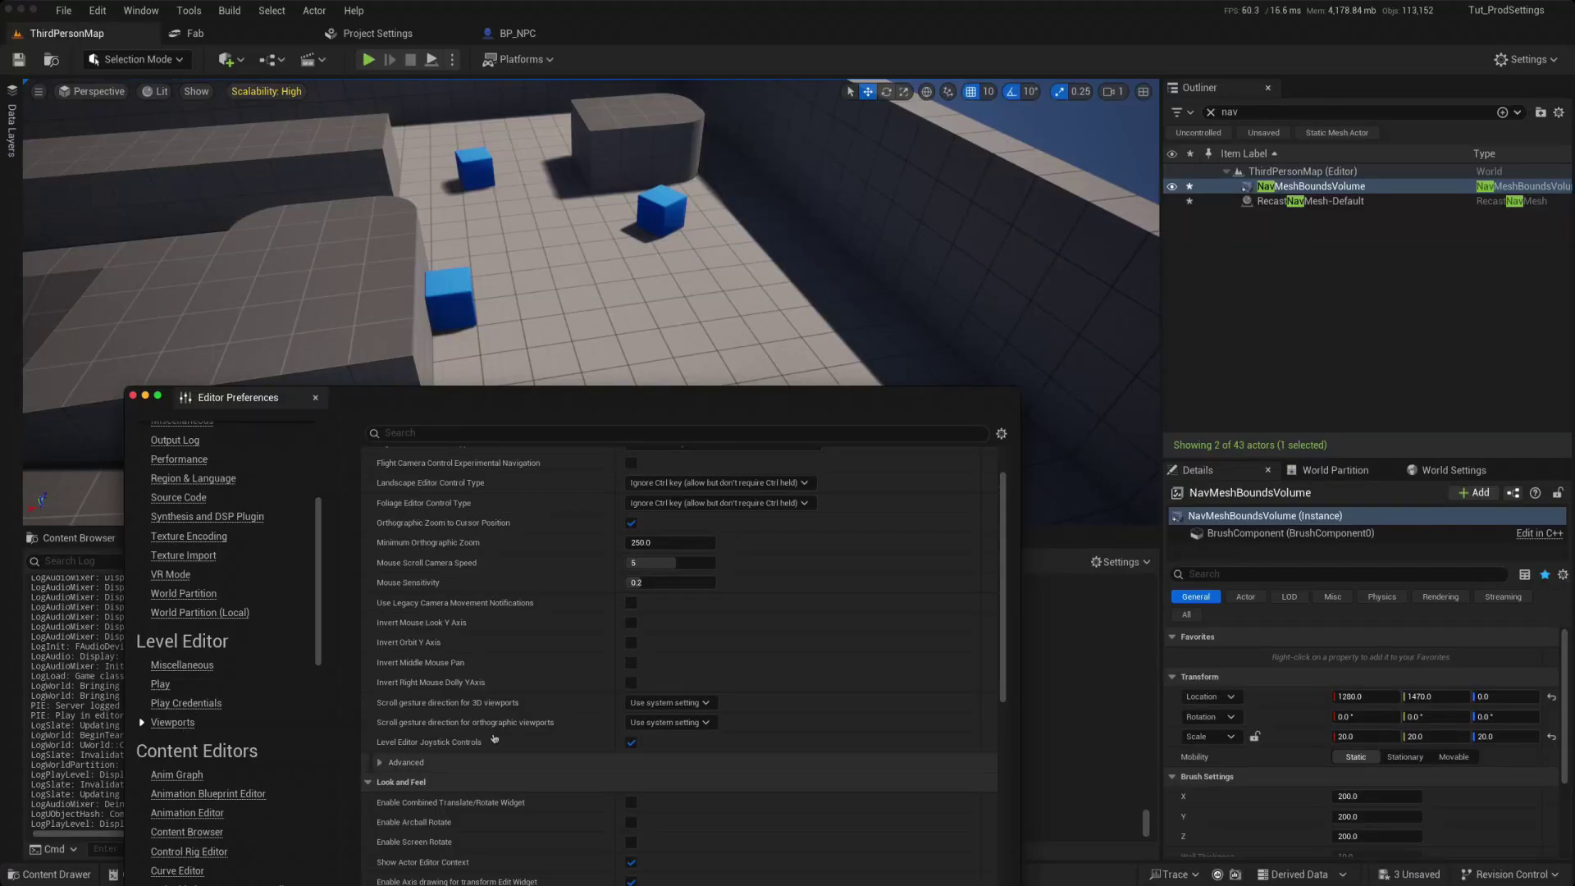
# Enable the combined translate/rotate widget and drag SM_ChamferCube3 along its X axis
pyautogui.scroll(-5, 498, 736)
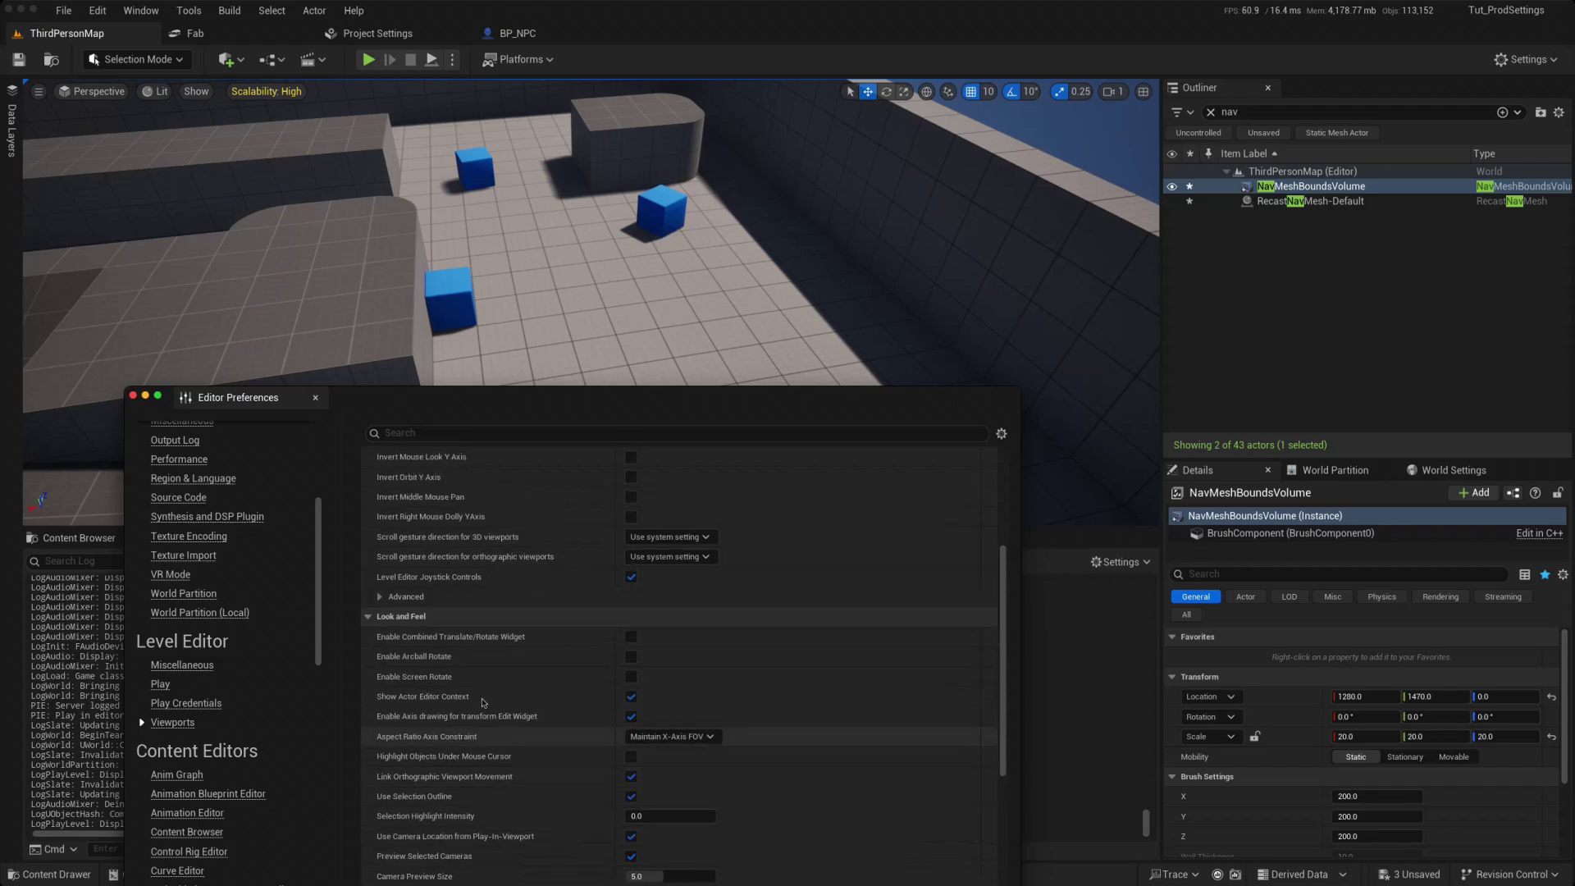
pyautogui.scroll(-2, 474, 685)
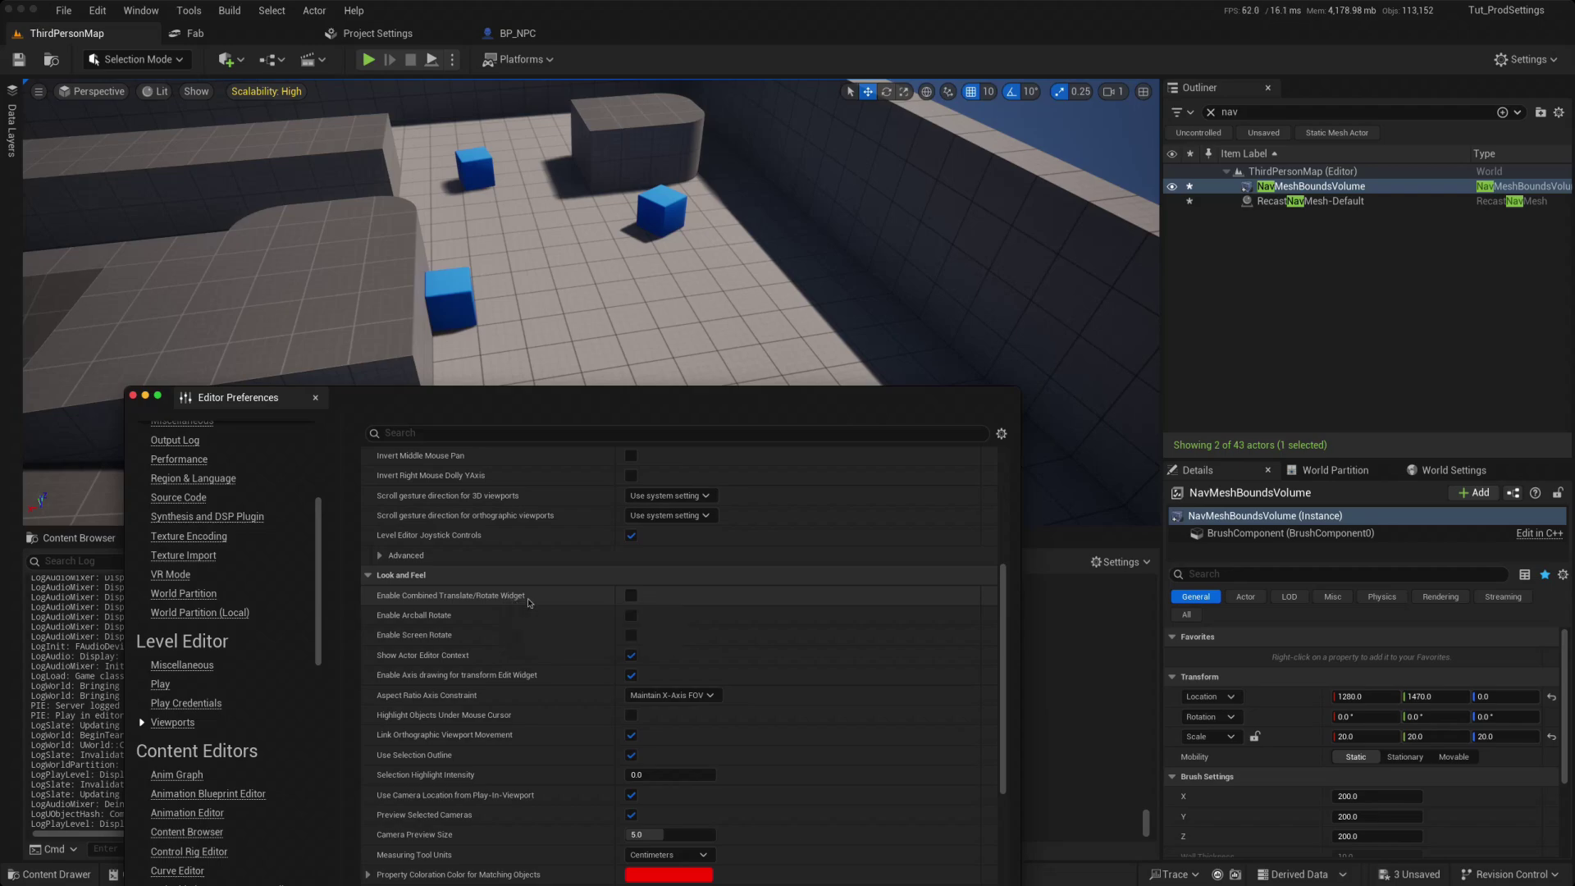
pyautogui.click(631, 595)
pyautogui.click(663, 206)
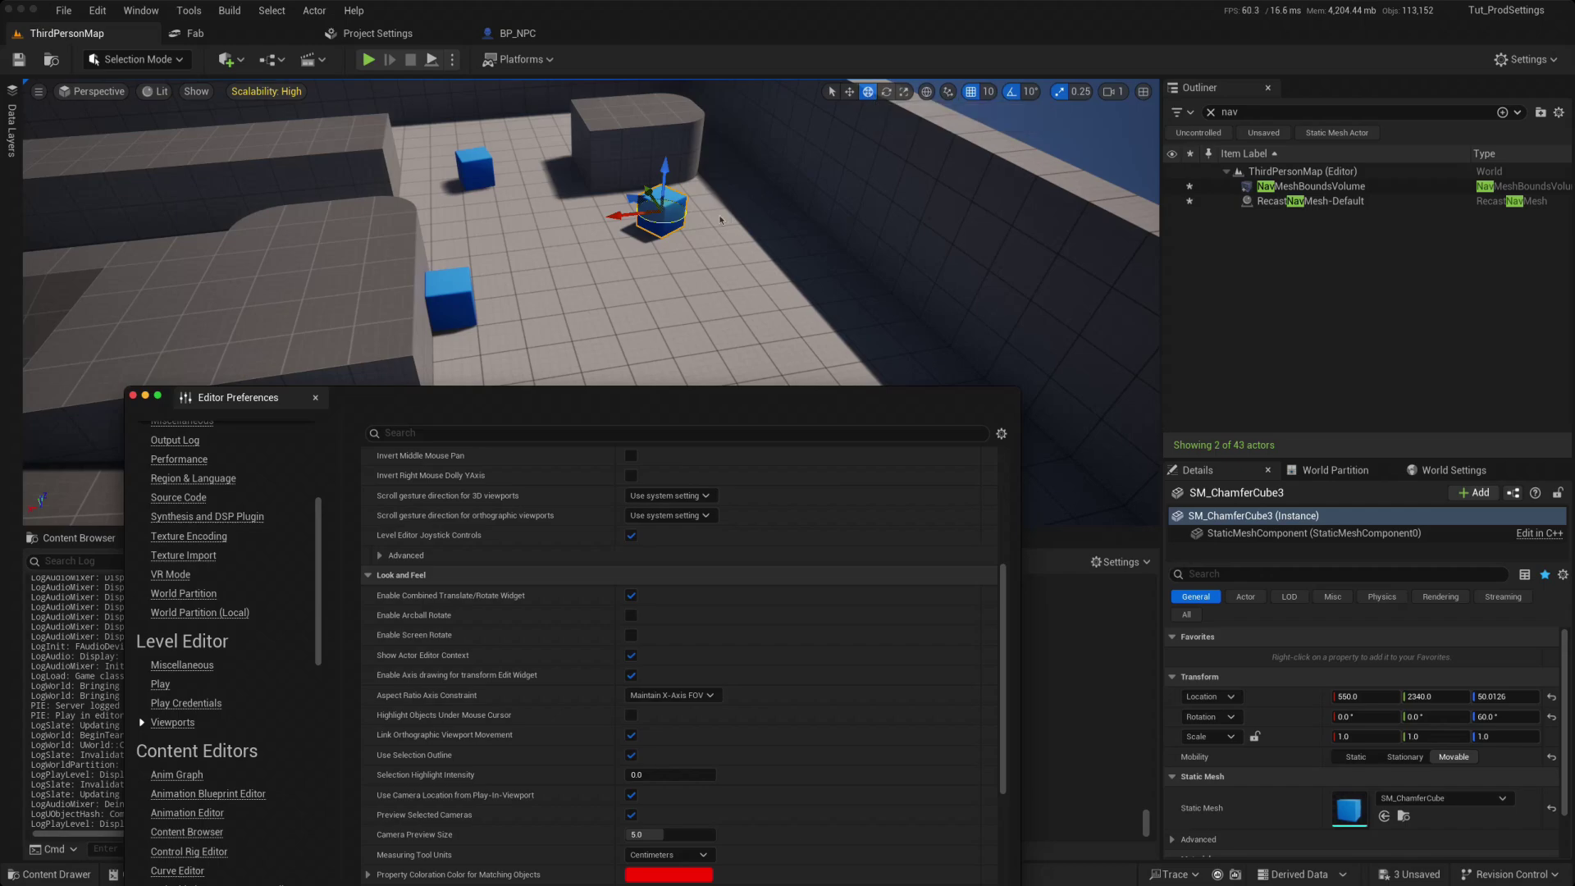
pyautogui.moveTo(629, 227); pyautogui.dragTo(578, 251)
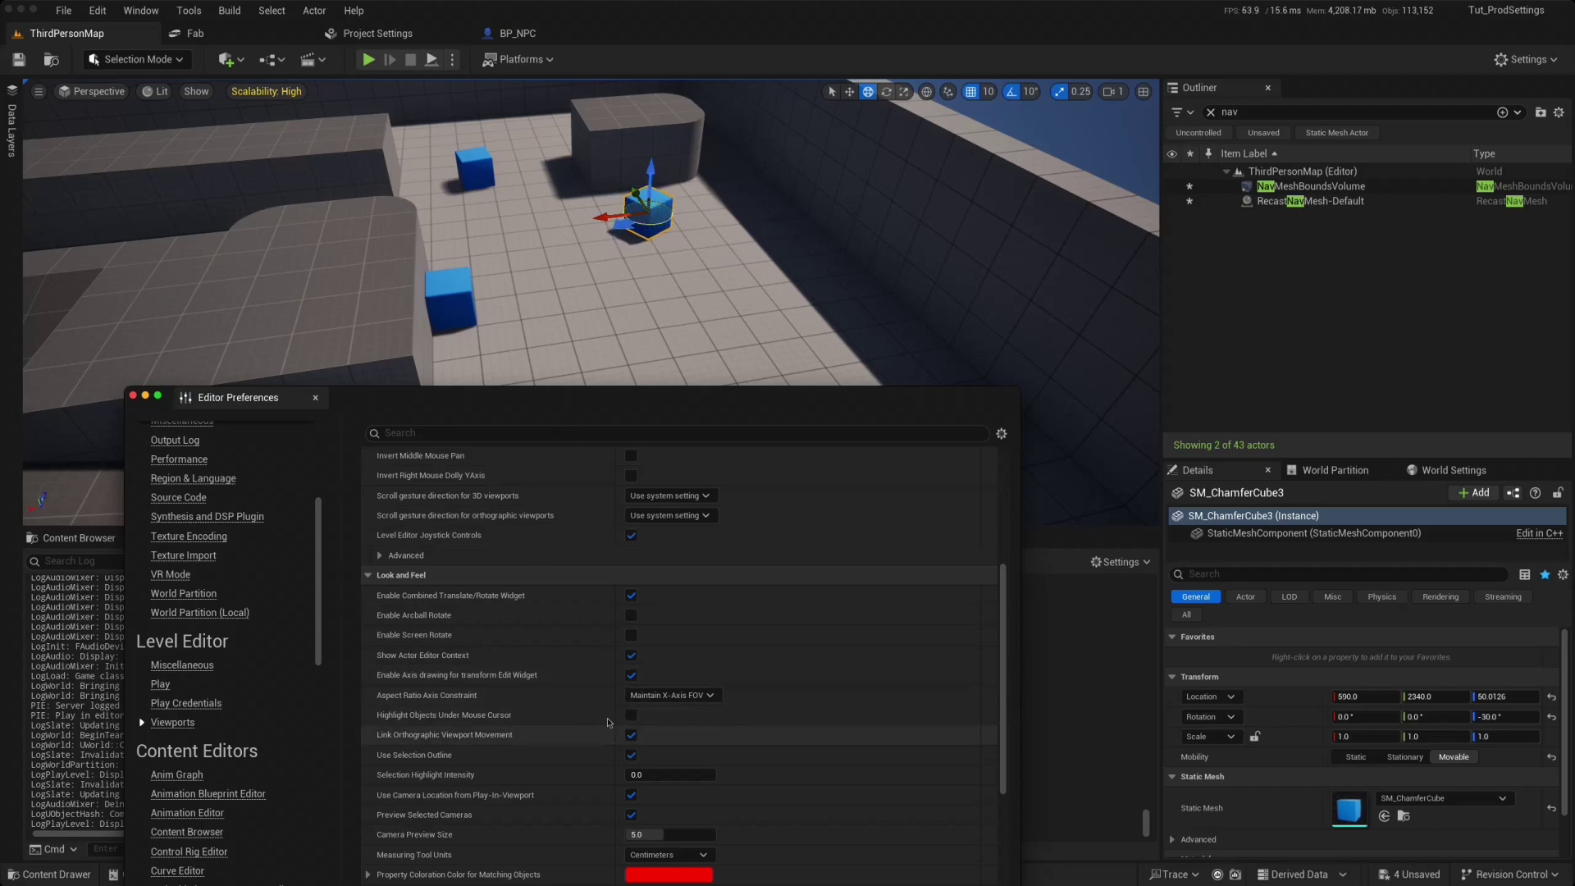
# Rotate the chamfer cube freely using arcball rotation on the rotation gizmo
pyautogui.click(631, 615)
pyautogui.scroll(3, 677, 197)
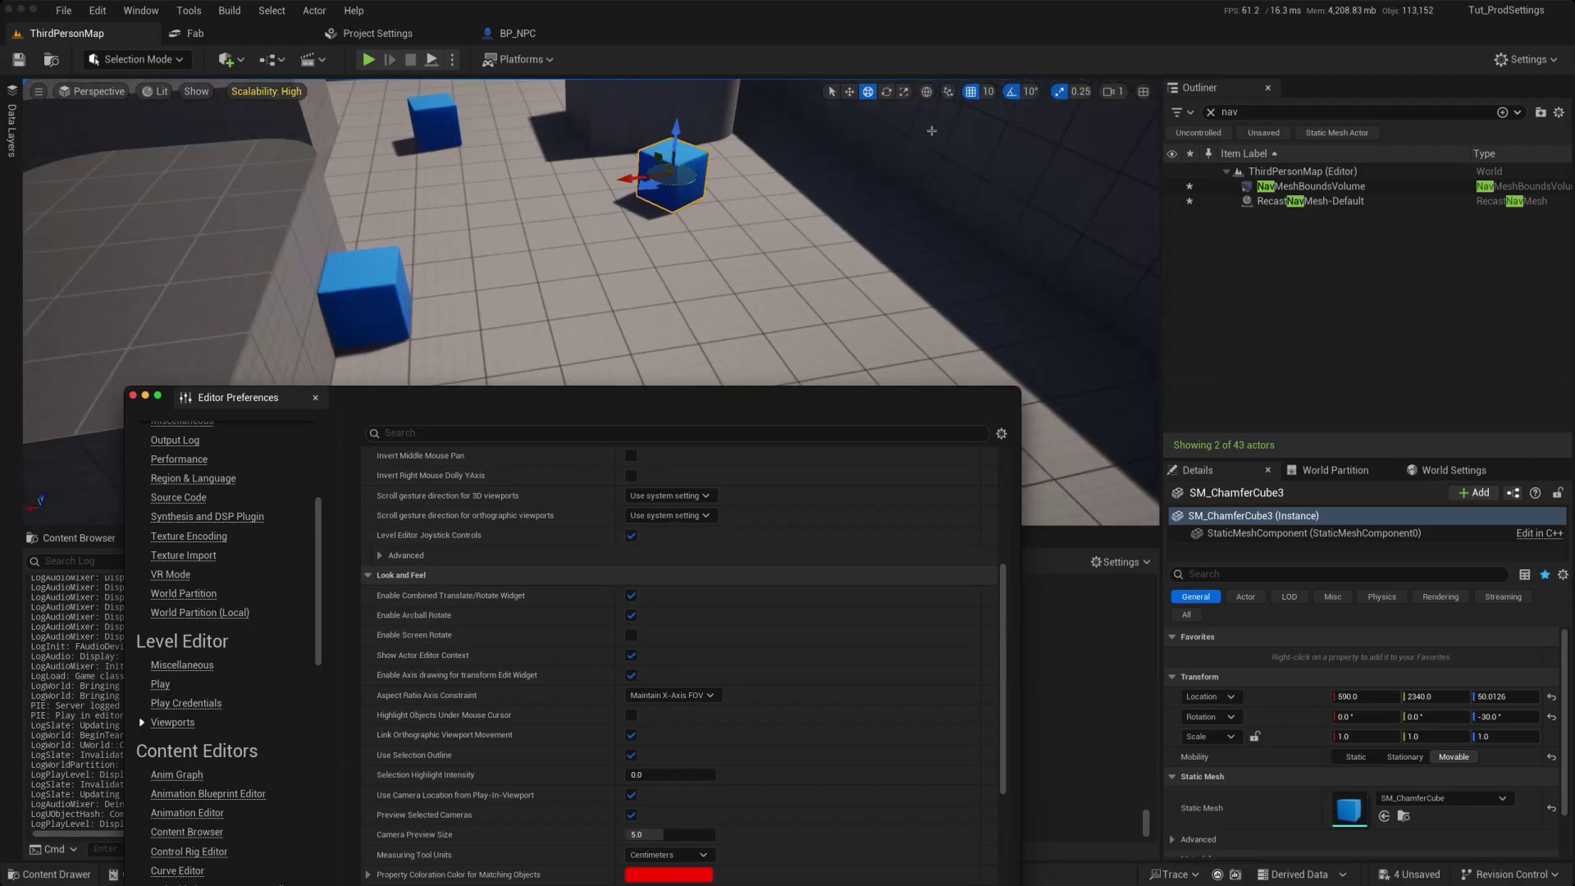
pyautogui.click(886, 91)
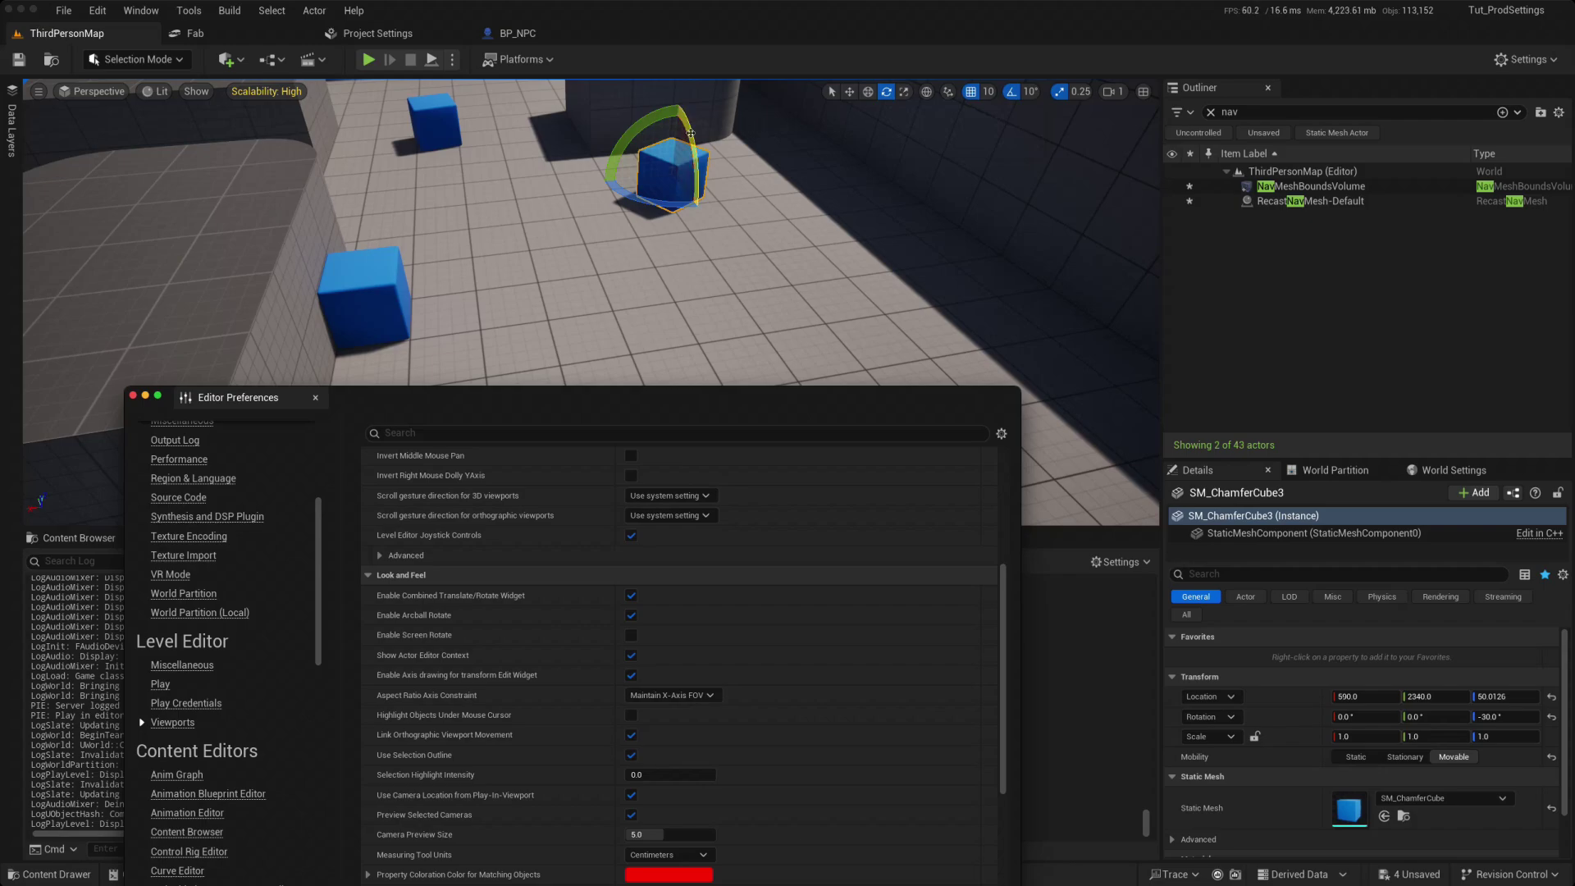
pyautogui.moveTo(692, 133); pyautogui.dragTo(688, 182)
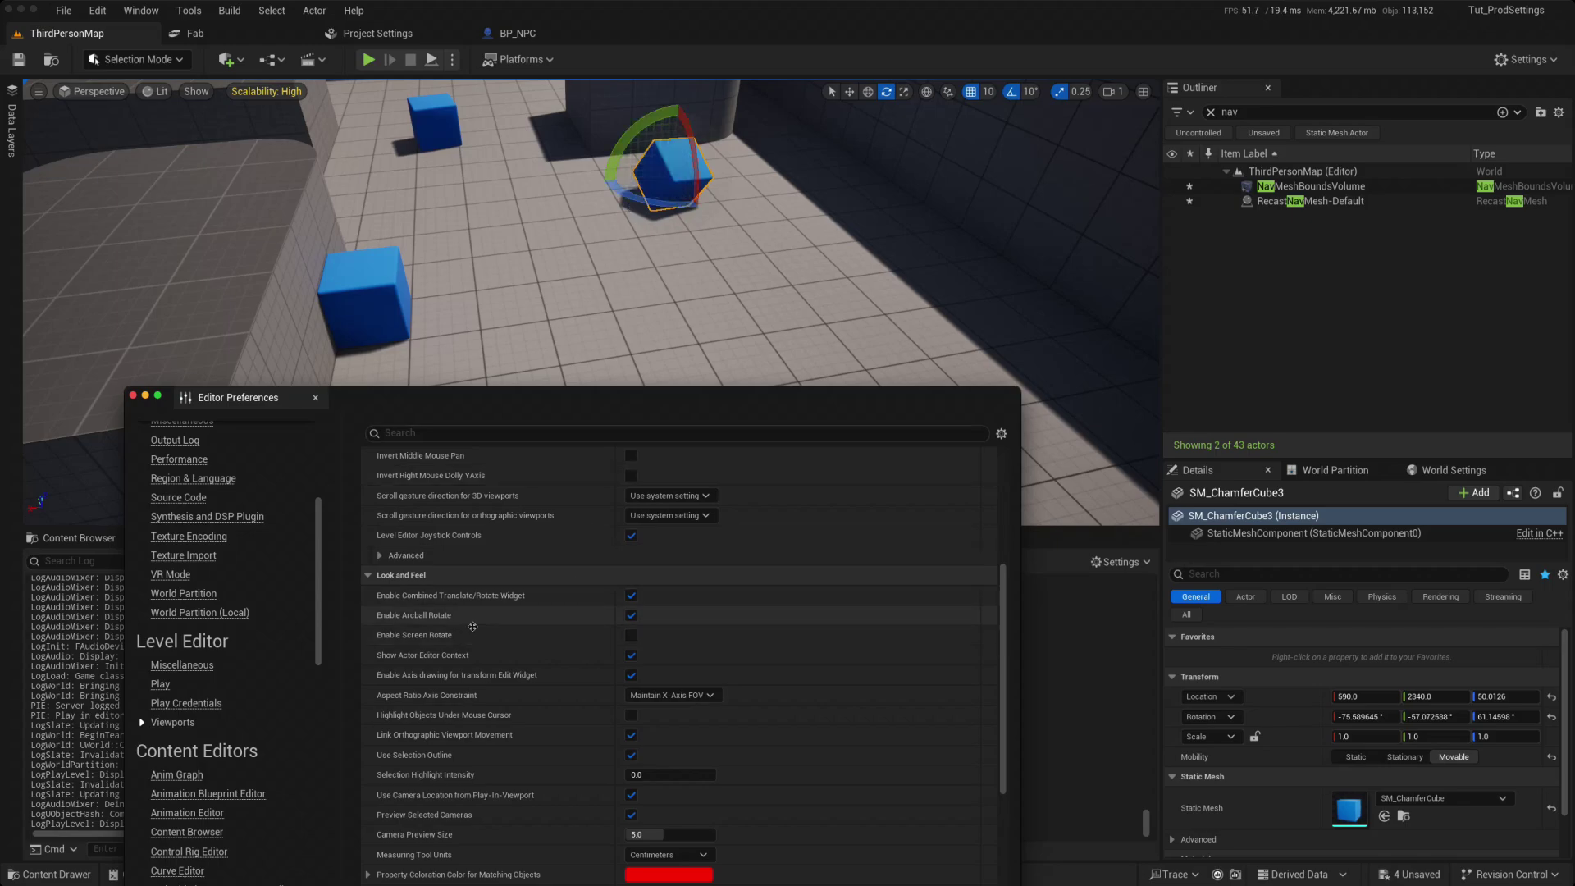
# Spin the cube around the screen axis, then enable Highlight Objects Under Mouse Cursor and select the floor cube
pyautogui.click(631, 636)
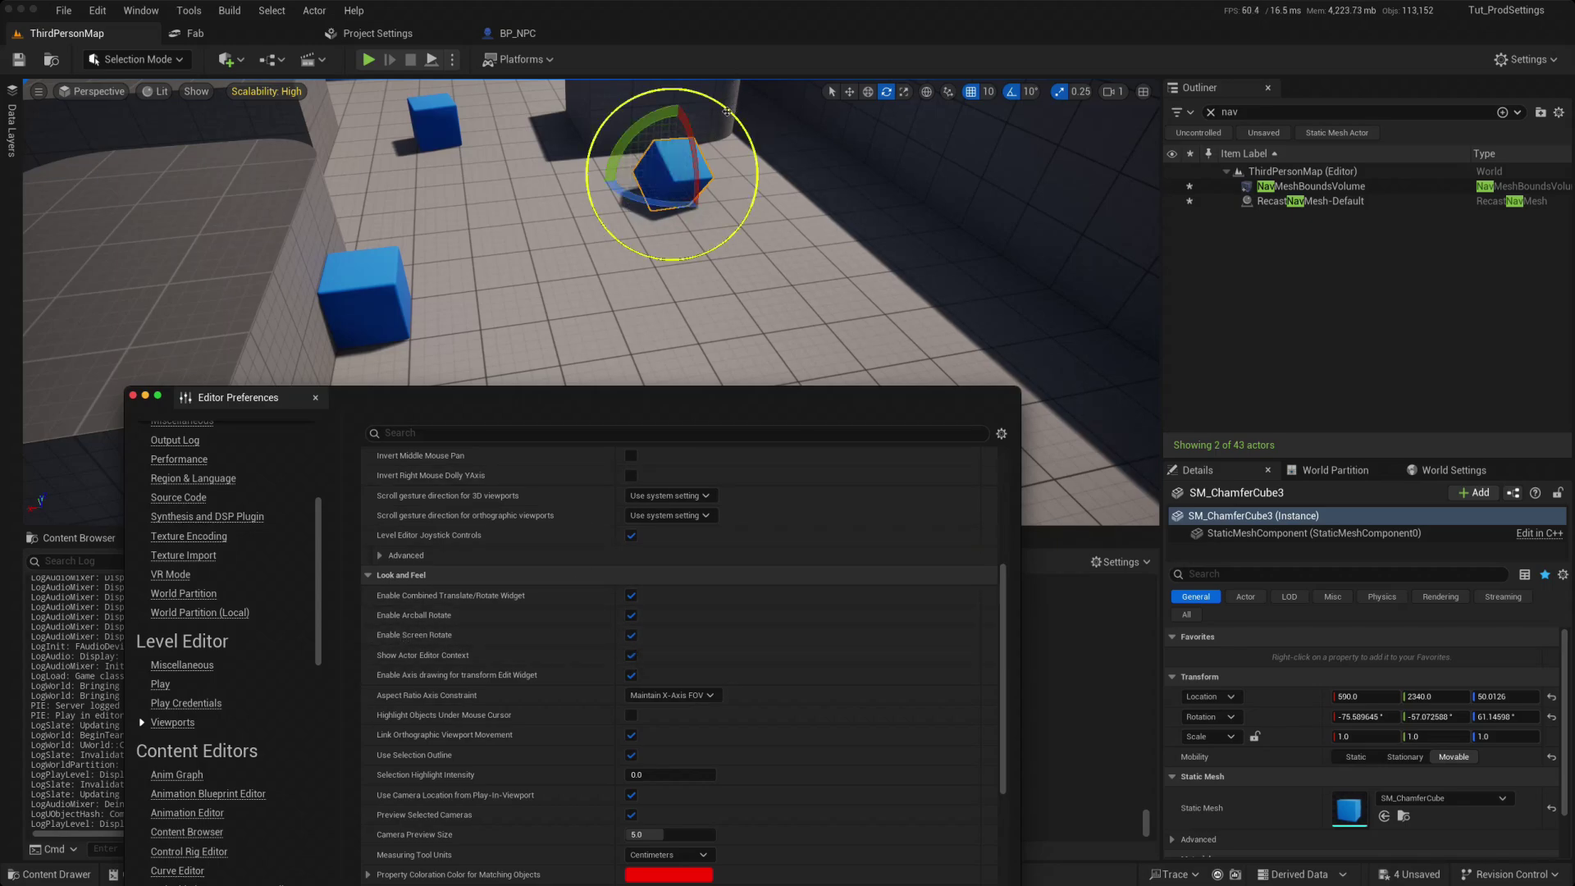
pyautogui.moveTo(727, 109); pyautogui.dragTo(720, 186)
pyautogui.moveTo(720, 186)
pyautogui.mouseDown(button='right')
pyautogui.moveTo(689, 197)
pyautogui.moveTo(738, 187)
pyautogui.mouseUp(button='right')
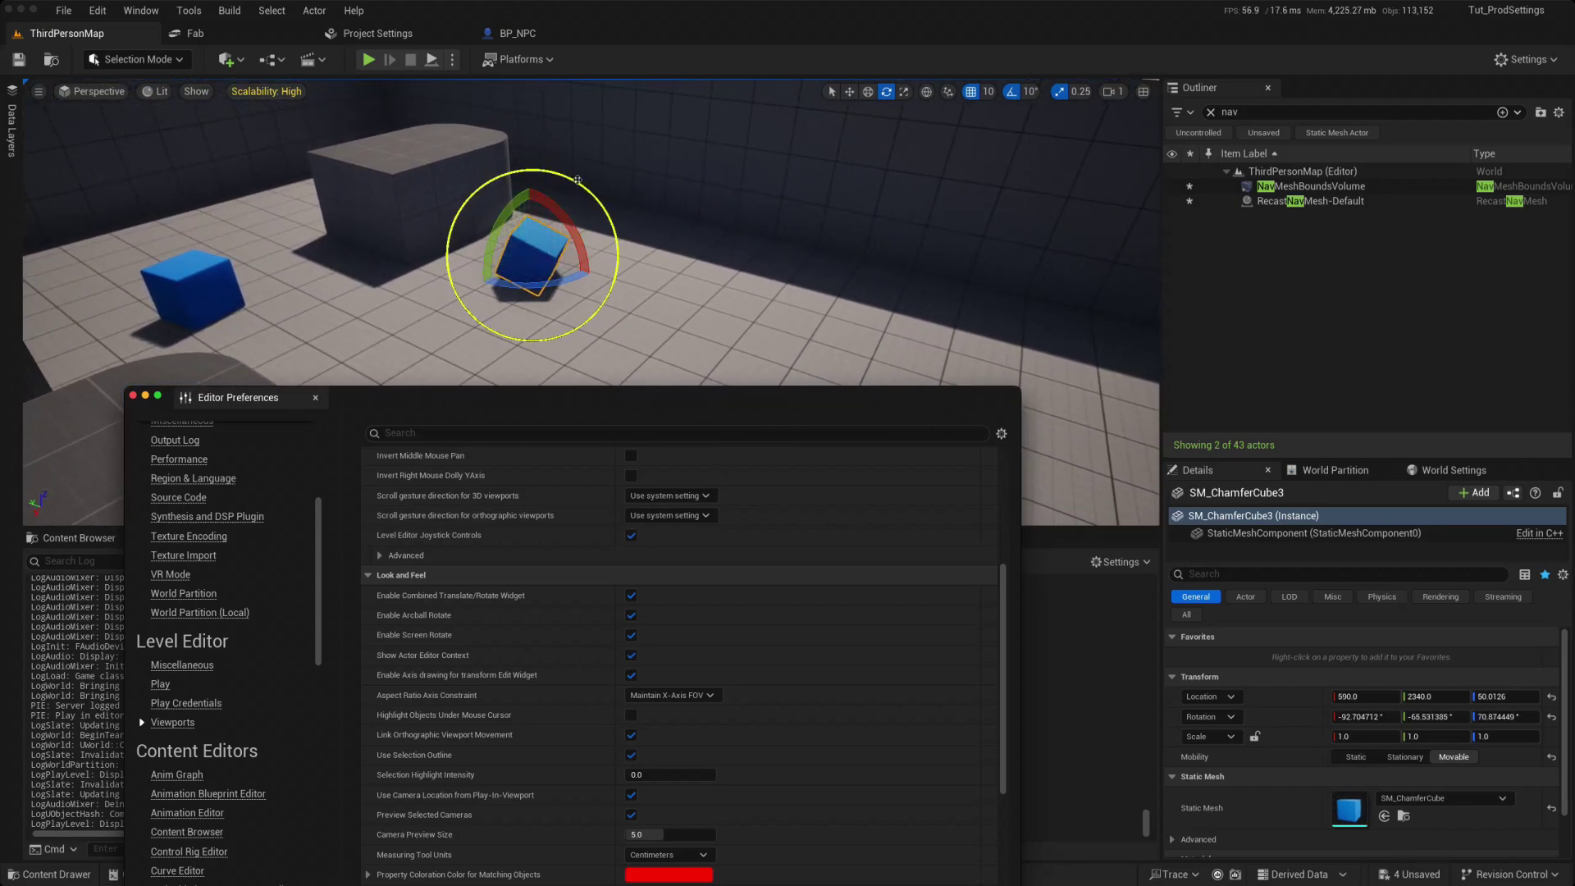
pyautogui.moveTo(576, 181); pyautogui.dragTo(607, 215)
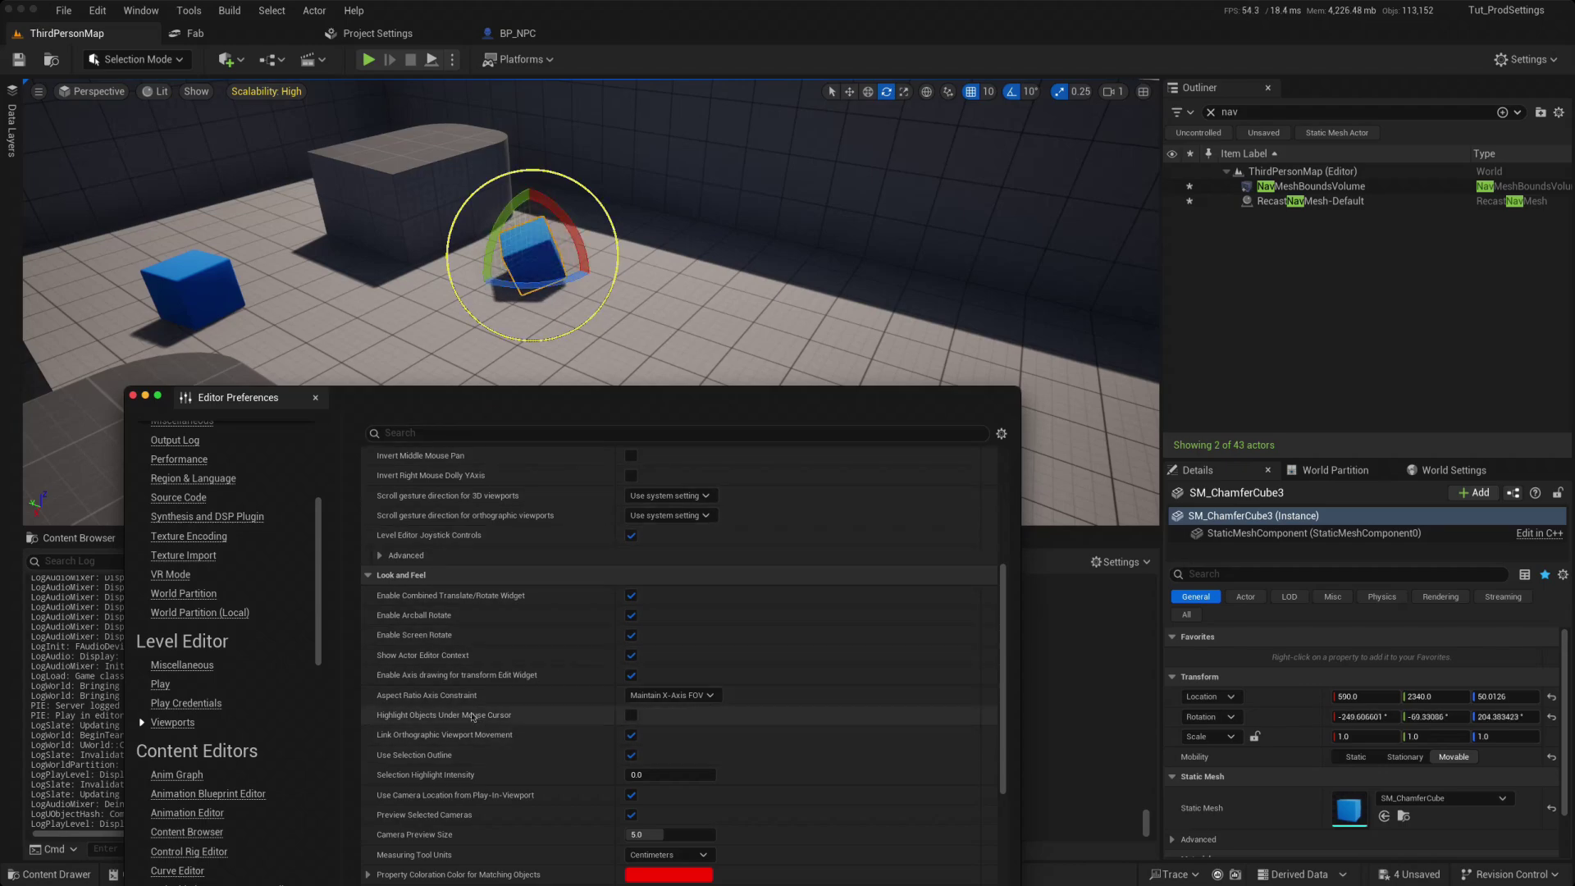
pyautogui.click(630, 716)
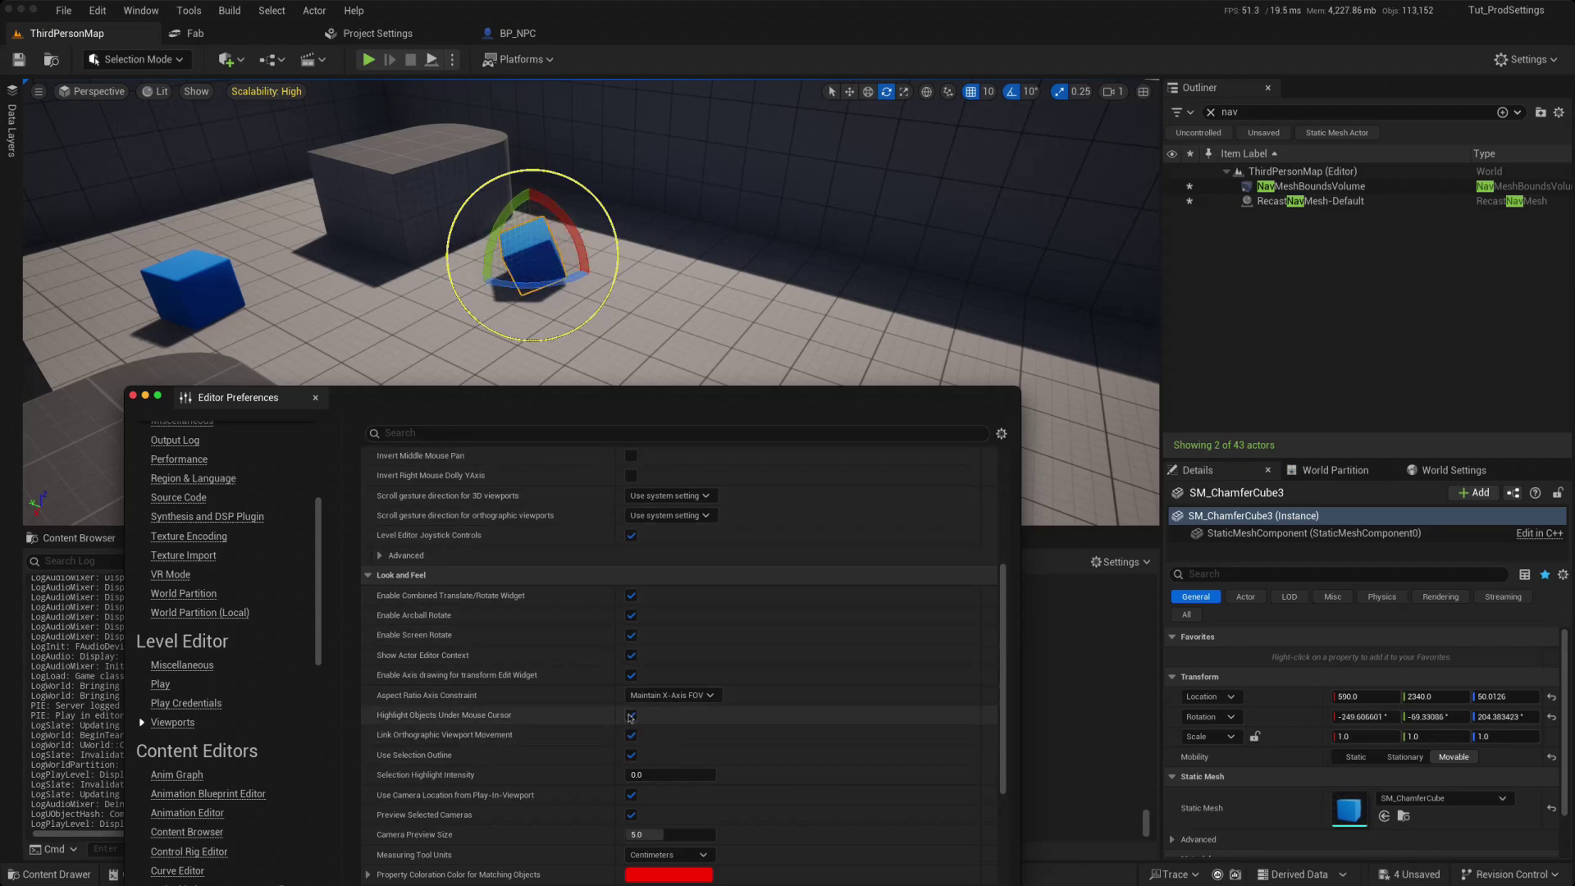
pyautogui.click(280, 296)
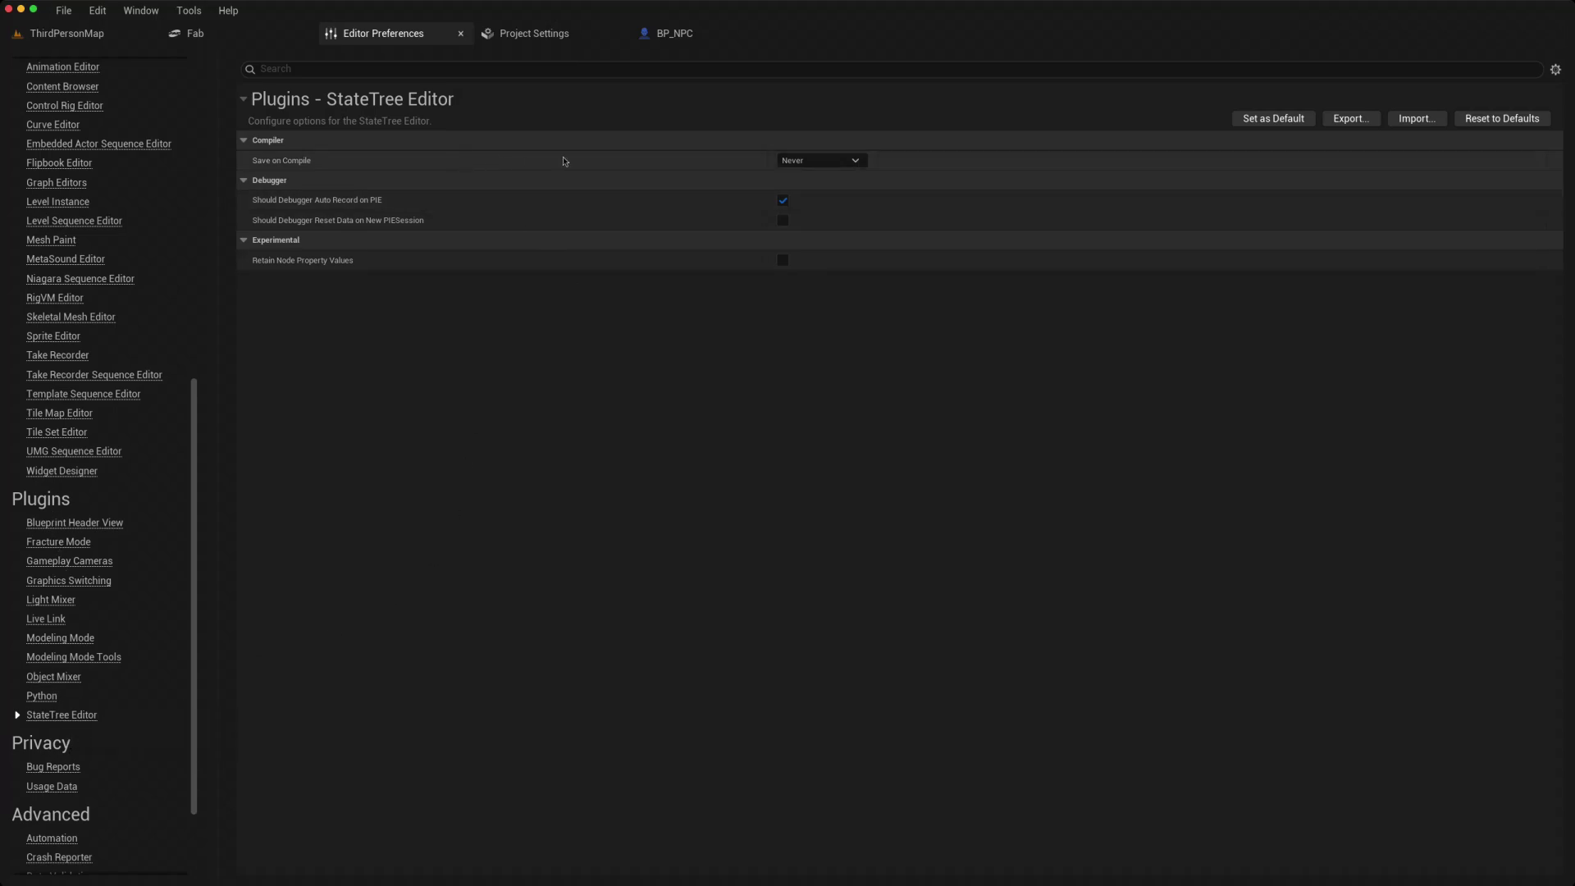
# Set StateTree Save on Compile to On Success Only, then filter preferences by 'show frame'
pyautogui.click(853, 160)
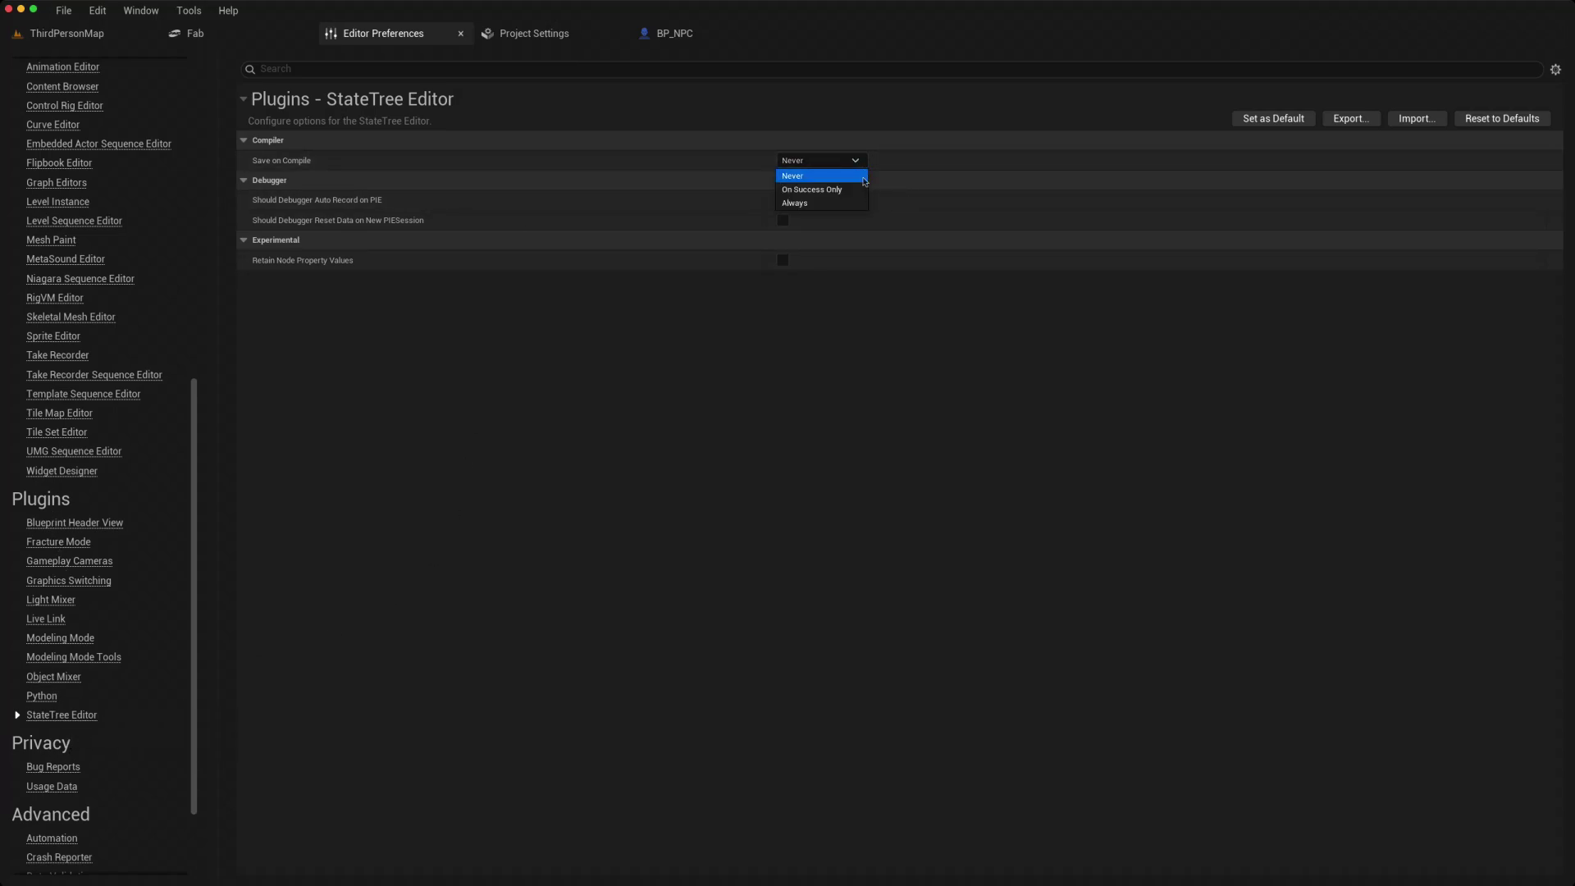
pyautogui.click(865, 187)
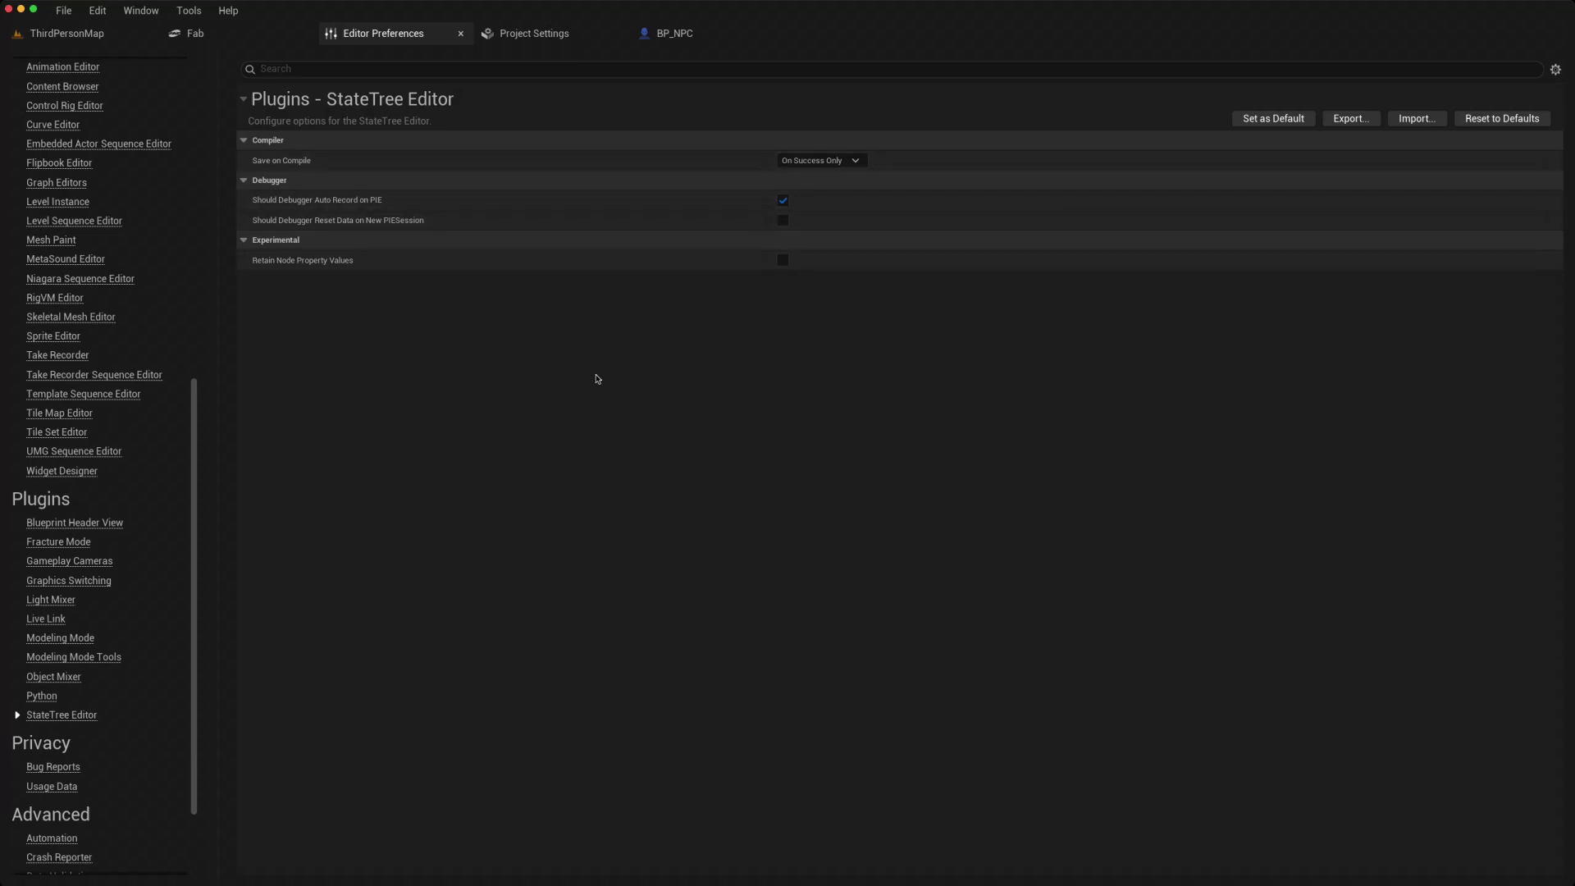
pyautogui.write('show frame')
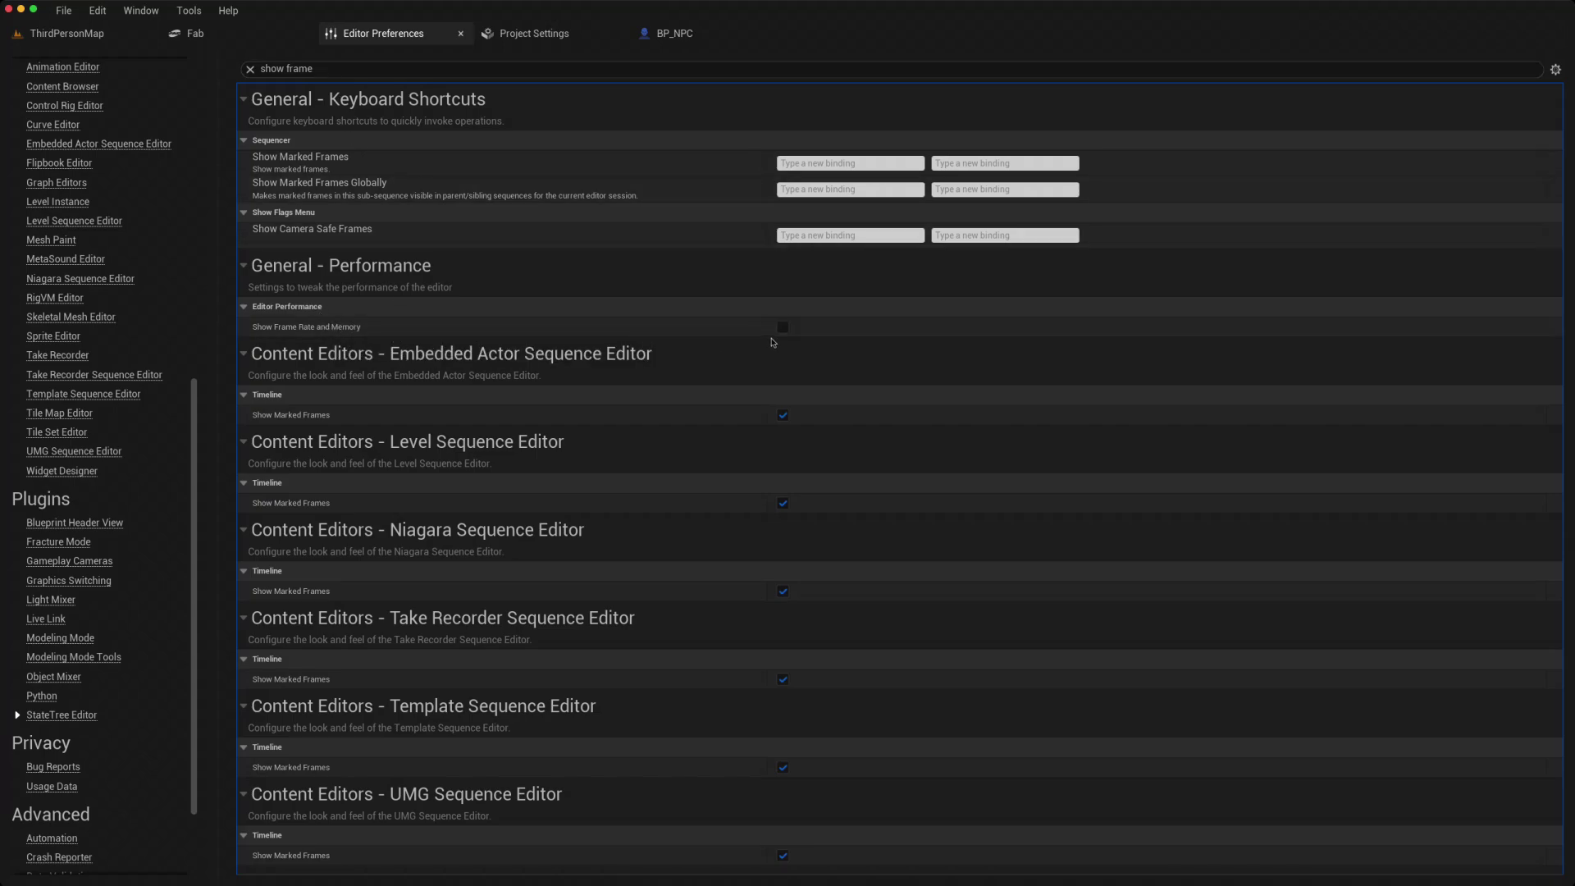
# Fly the camera around the ThirdPersonMap level to check the frame rate and memory display
pyautogui.click(67, 33)
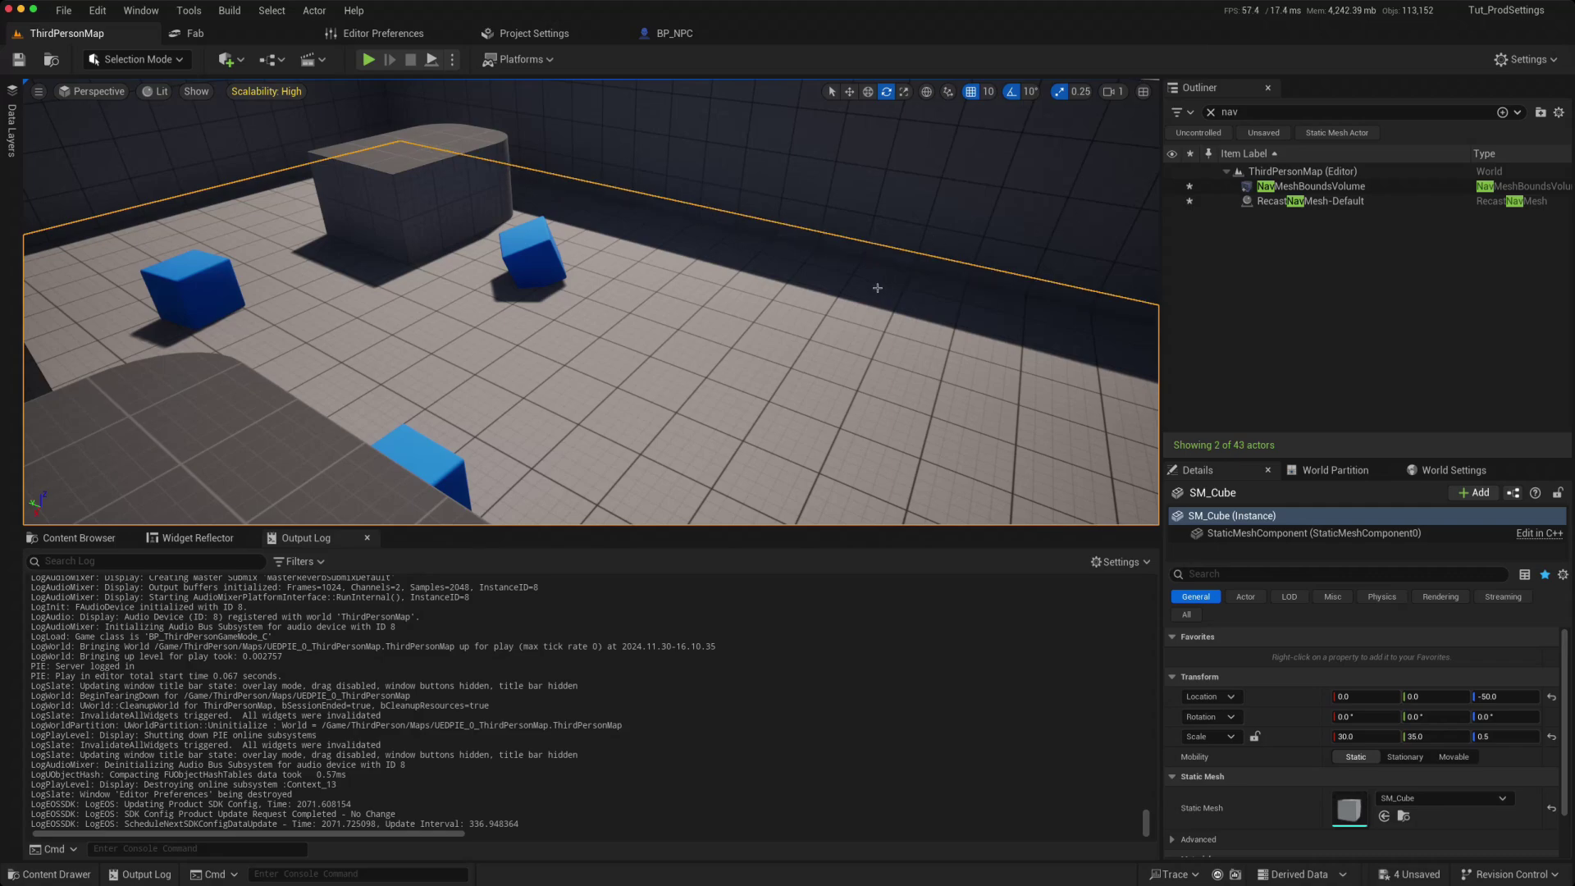
pyautogui.moveTo(875, 285); pyautogui.dragTo(697, 338, button='right')
pyautogui.press('w')
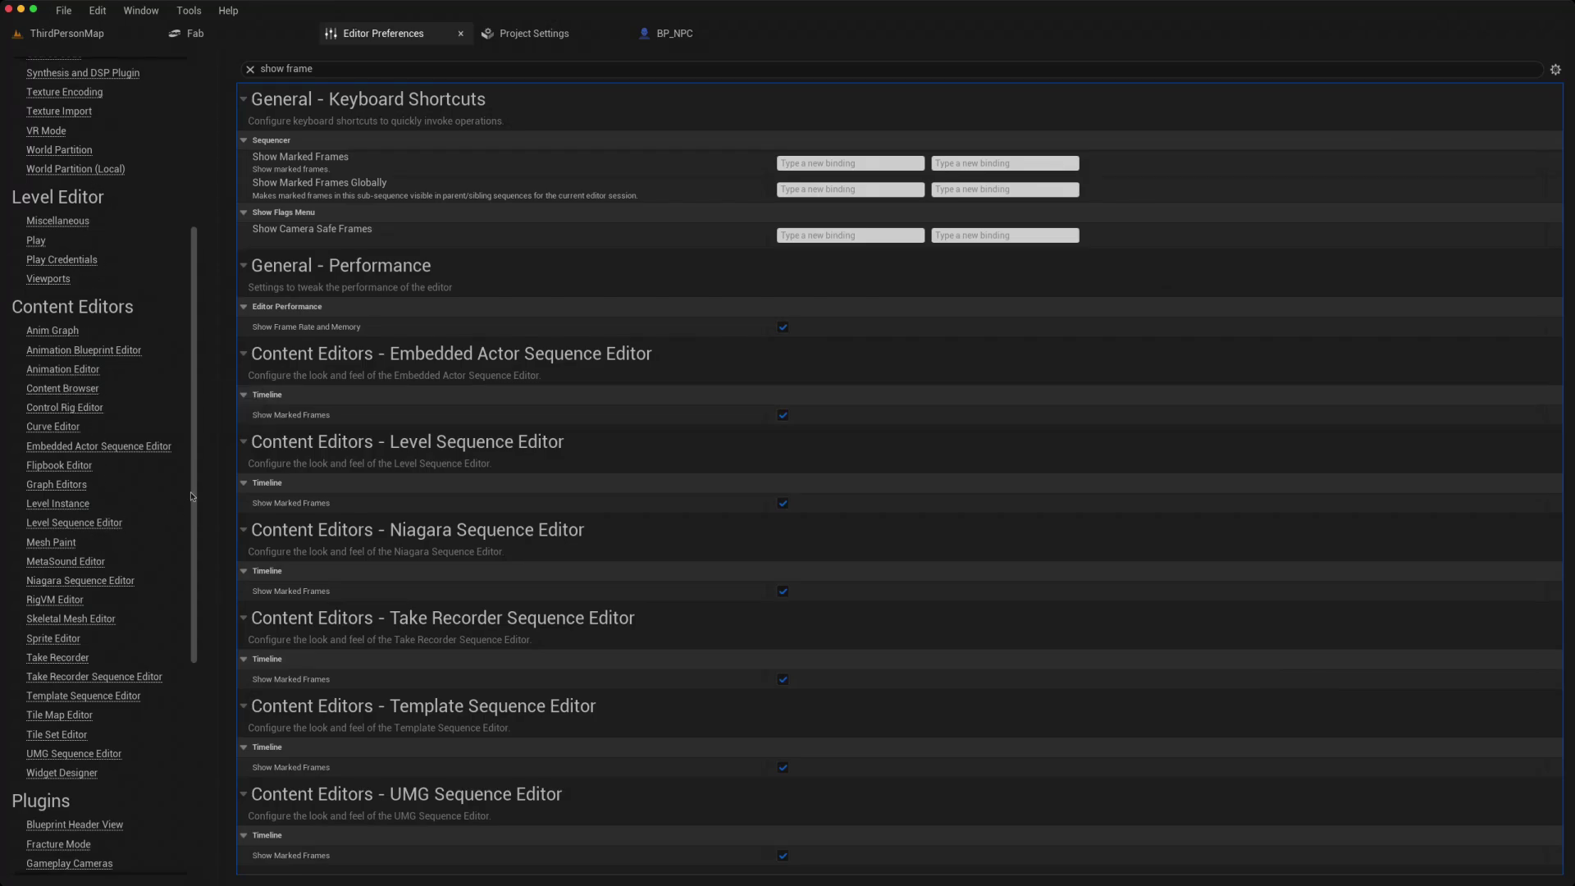
pyautogui.scroll(3, 191, 496)
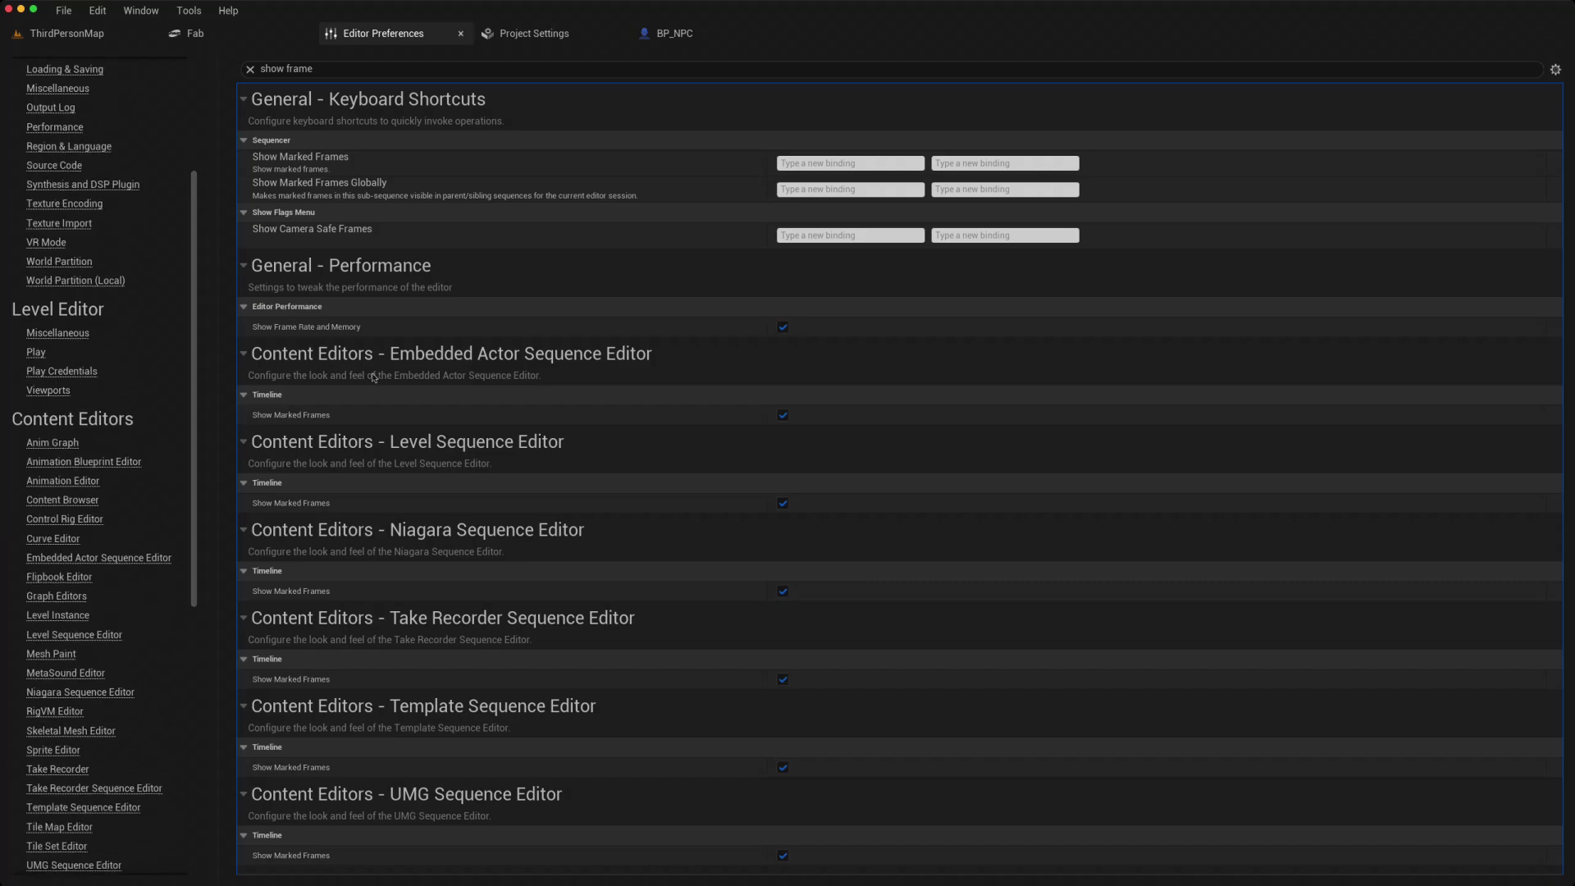
# Bring up the General Settings category in Project Settings
pyautogui.click(537, 37)
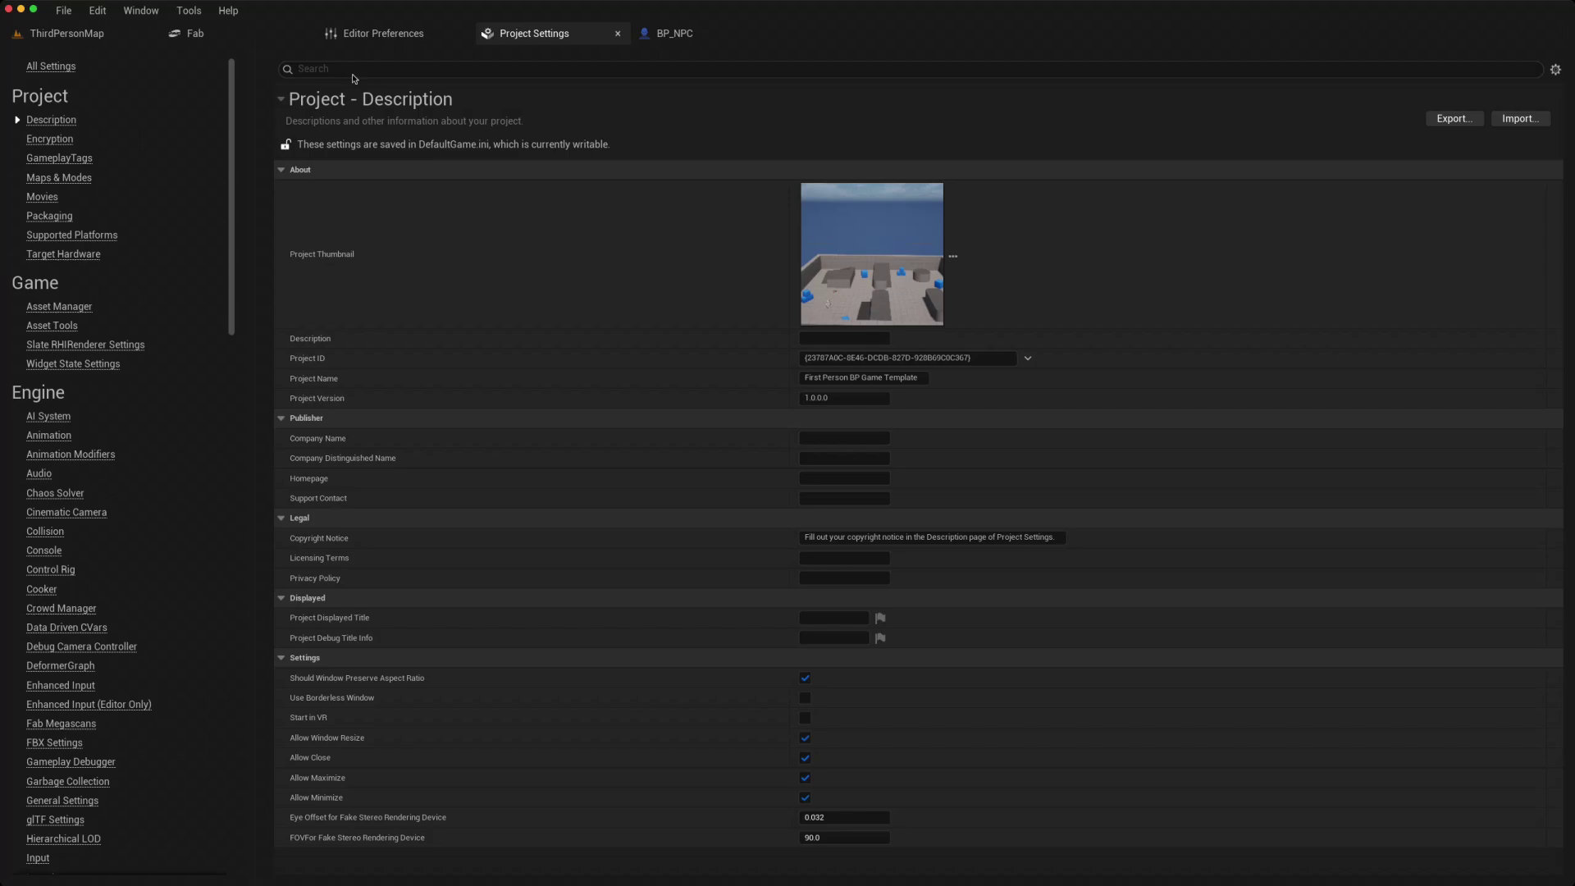
pyautogui.scroll(-6, 118, 581)
pyautogui.click(118, 581)
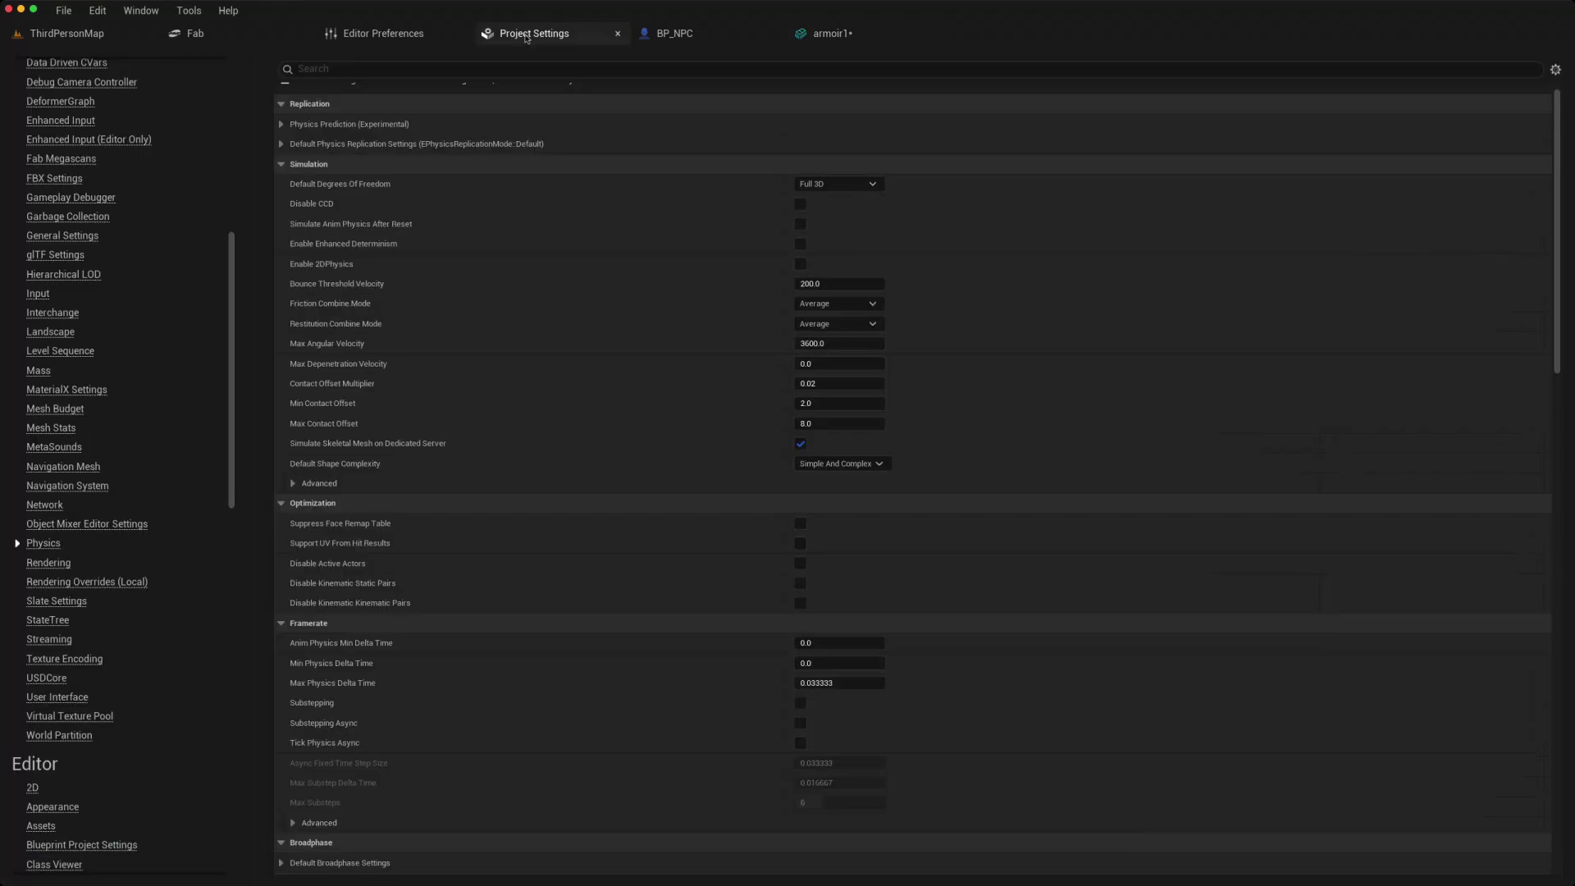
# Set Physics Default Shape Complexity to Use Complex Collision As Simple
pyautogui.click(533, 33)
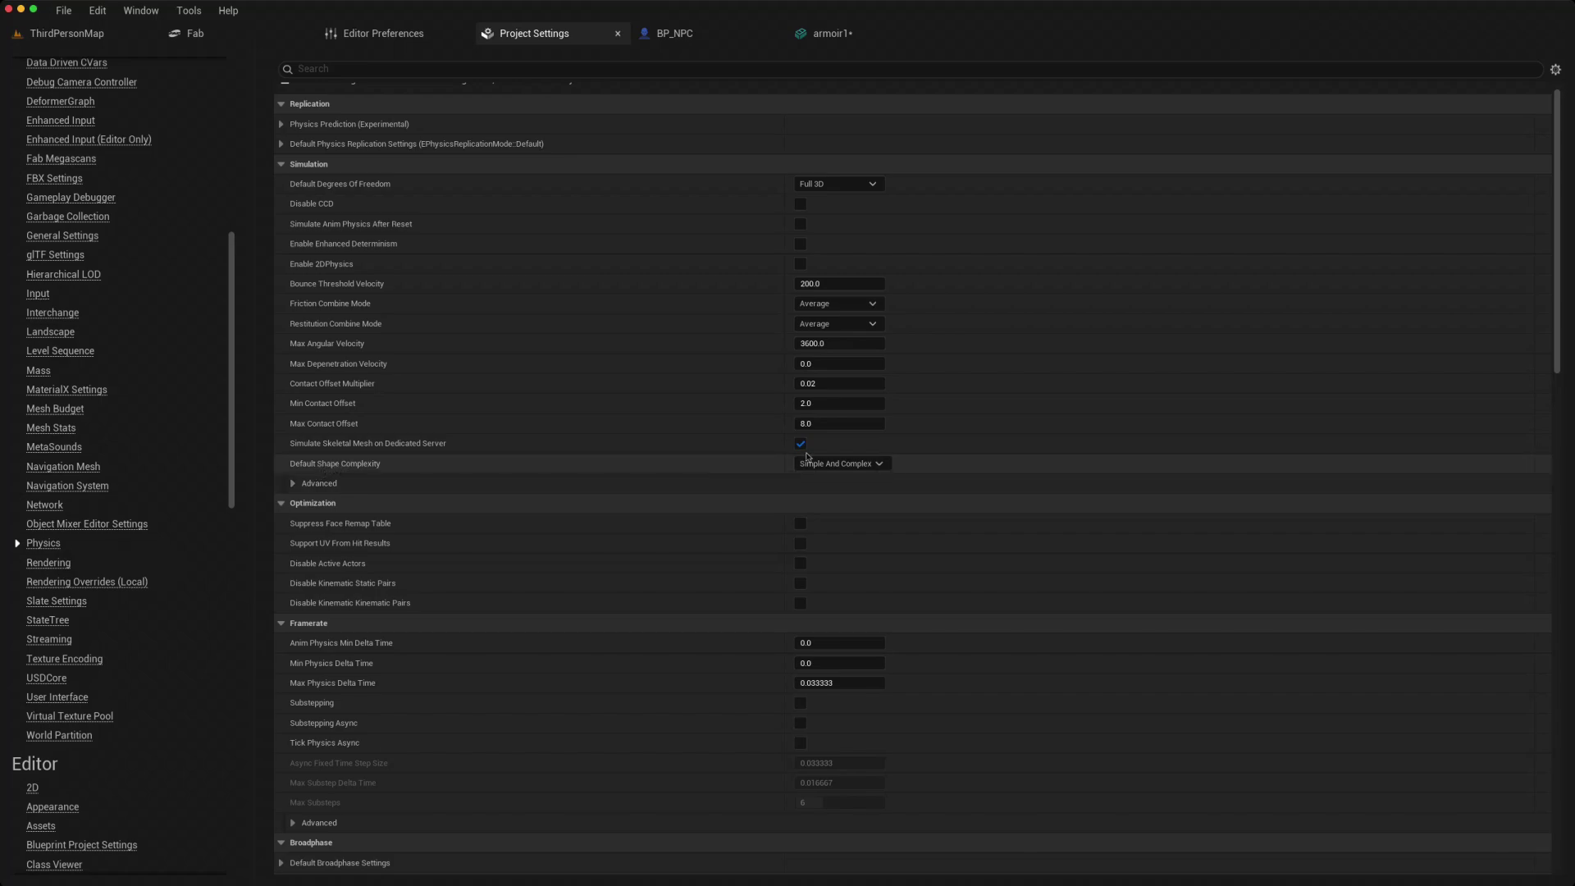
pyautogui.click(878, 464)
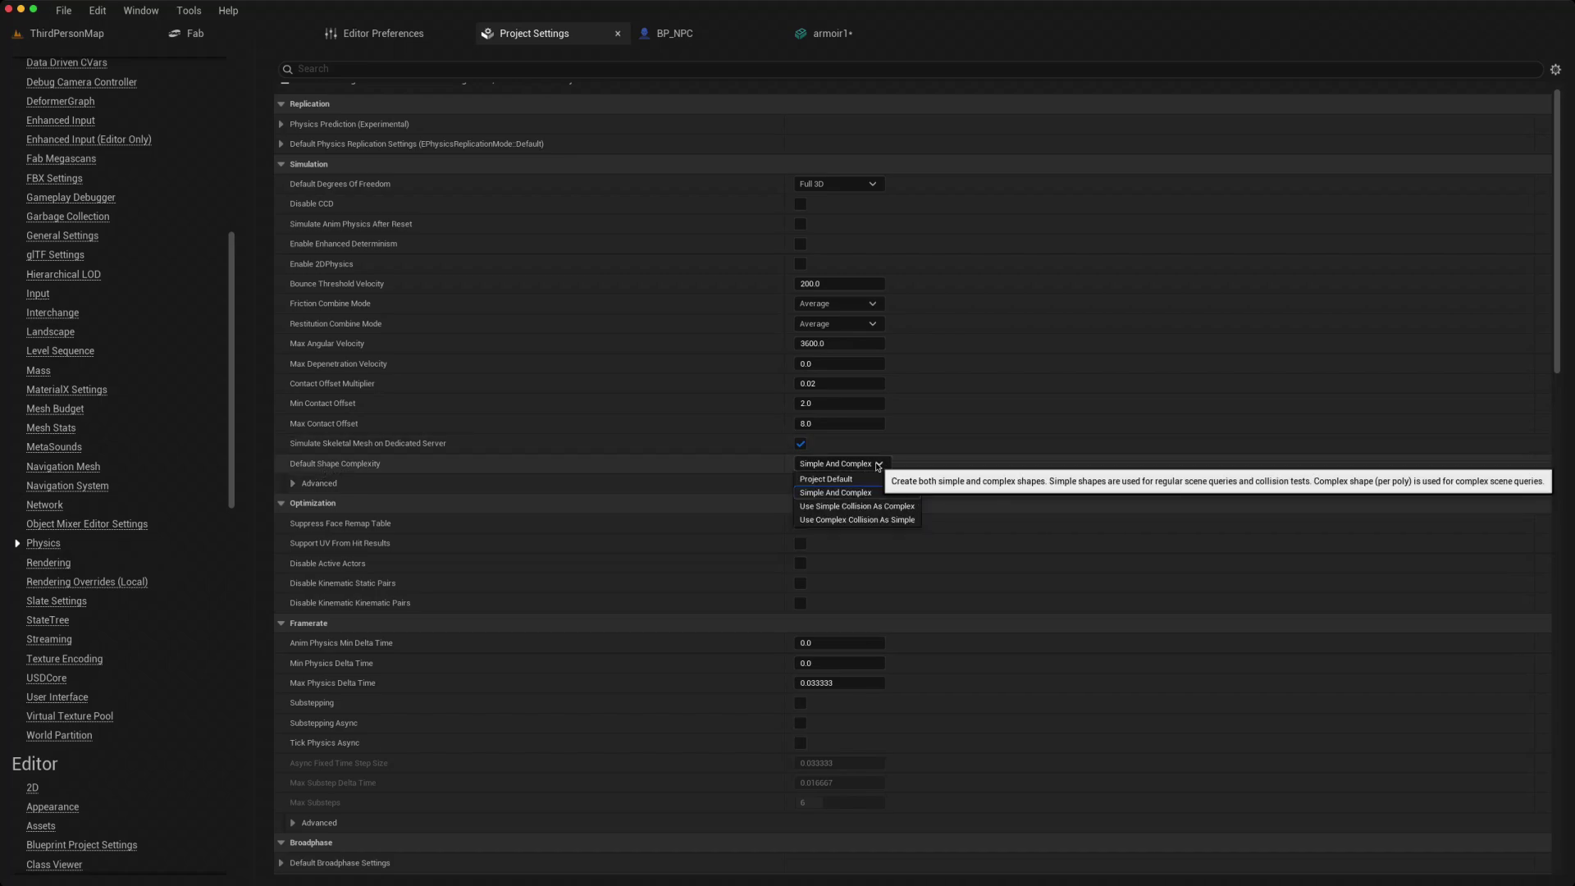
pyautogui.click(877, 520)
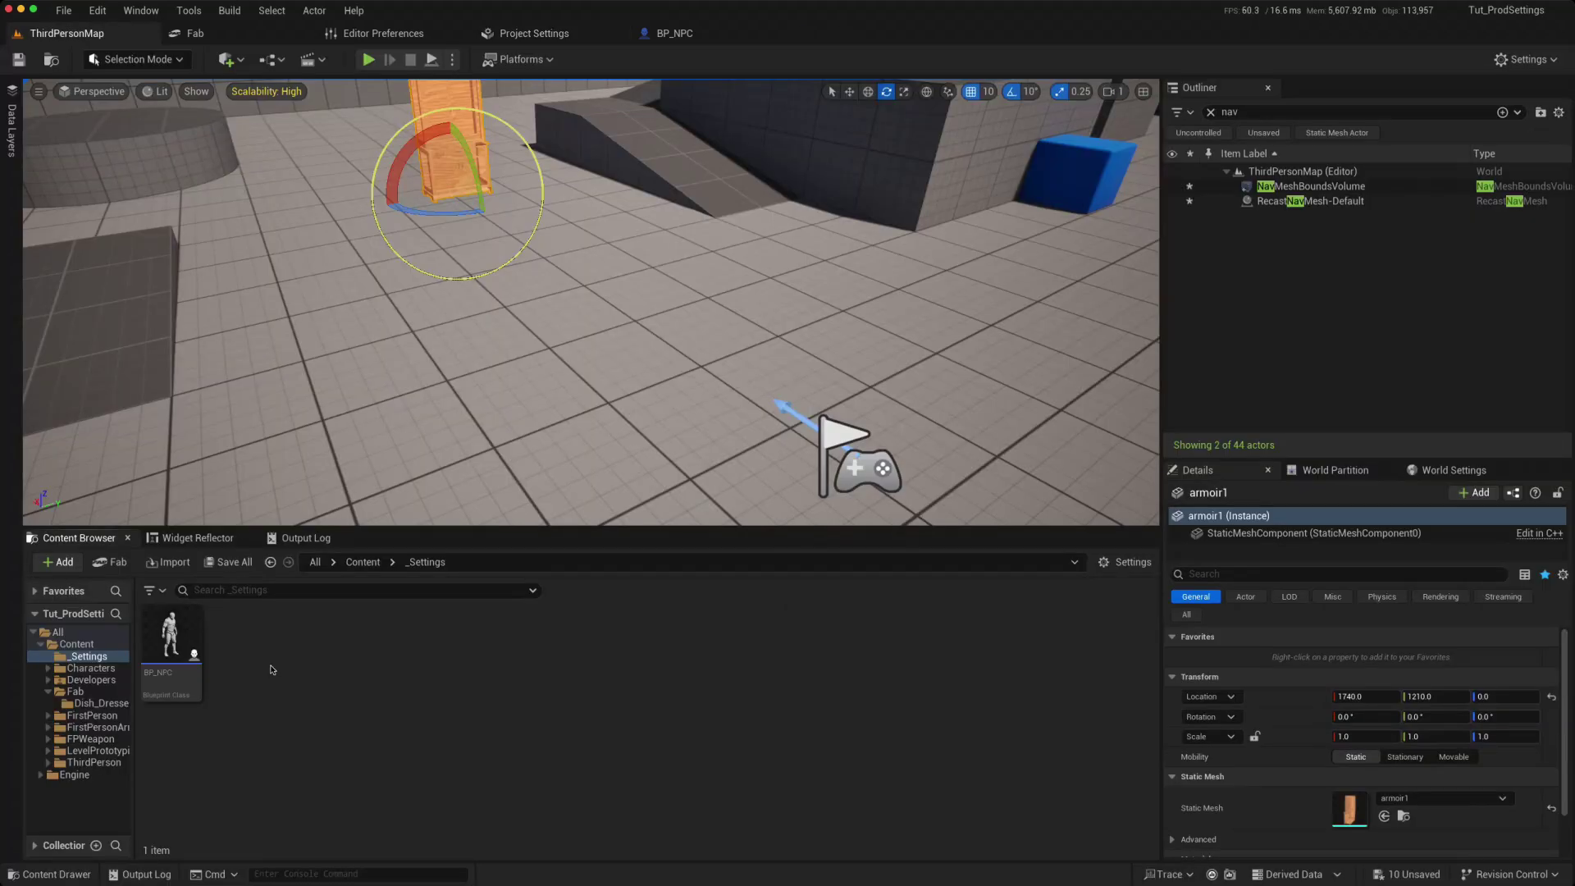
# Create a User Widget-based Widget Blueprint named BAseClass and open it
pyautogui.rightClick(273, 669)
pyautogui.moveTo(340, 635)
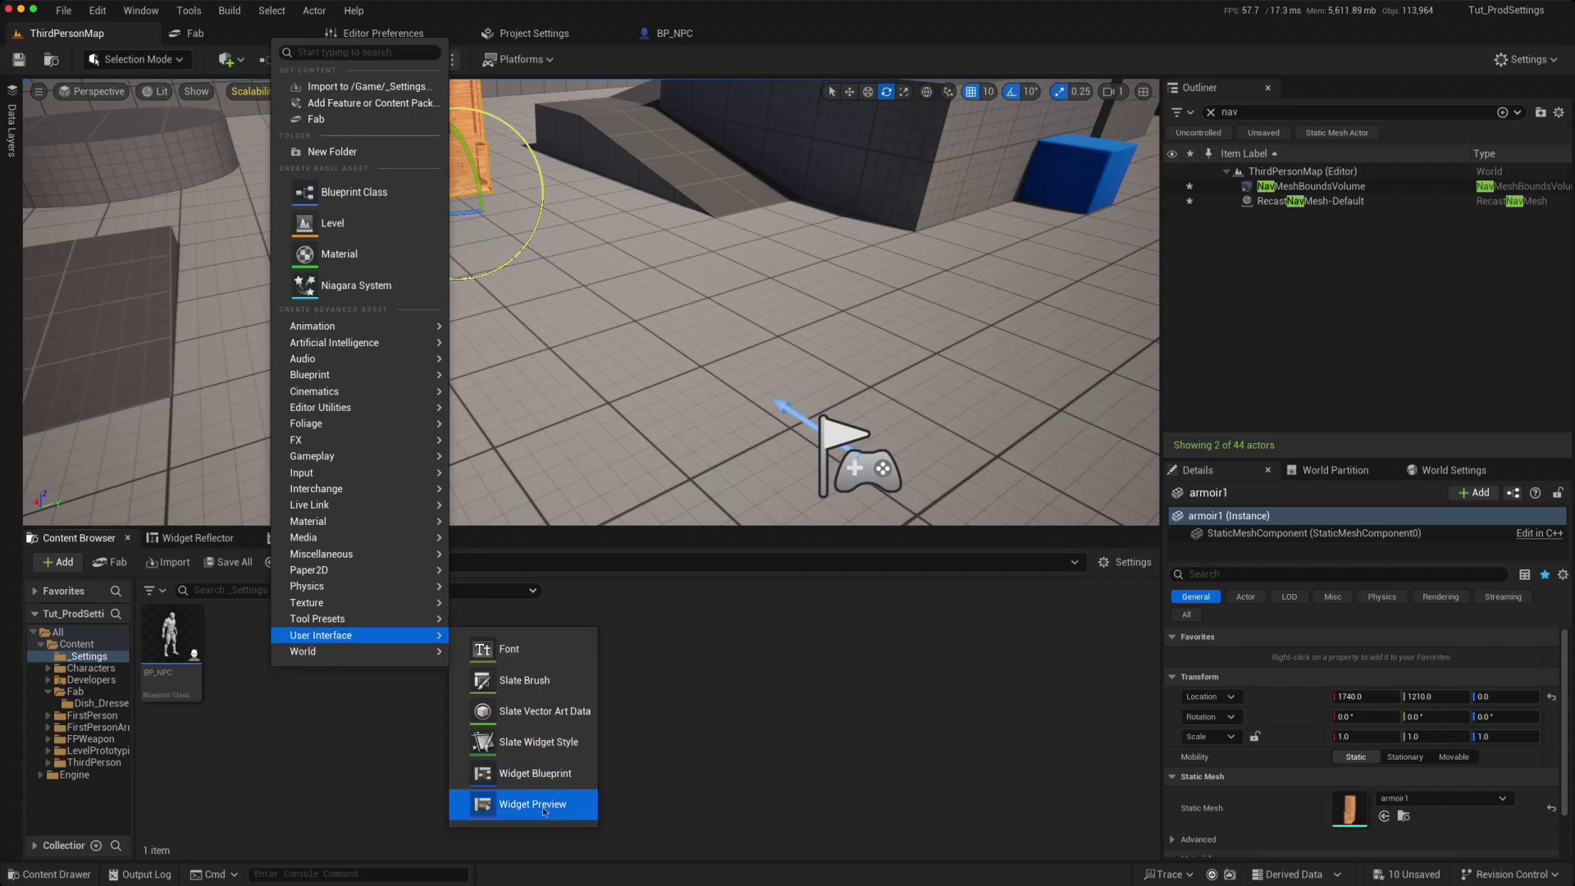
pyautogui.click(541, 773)
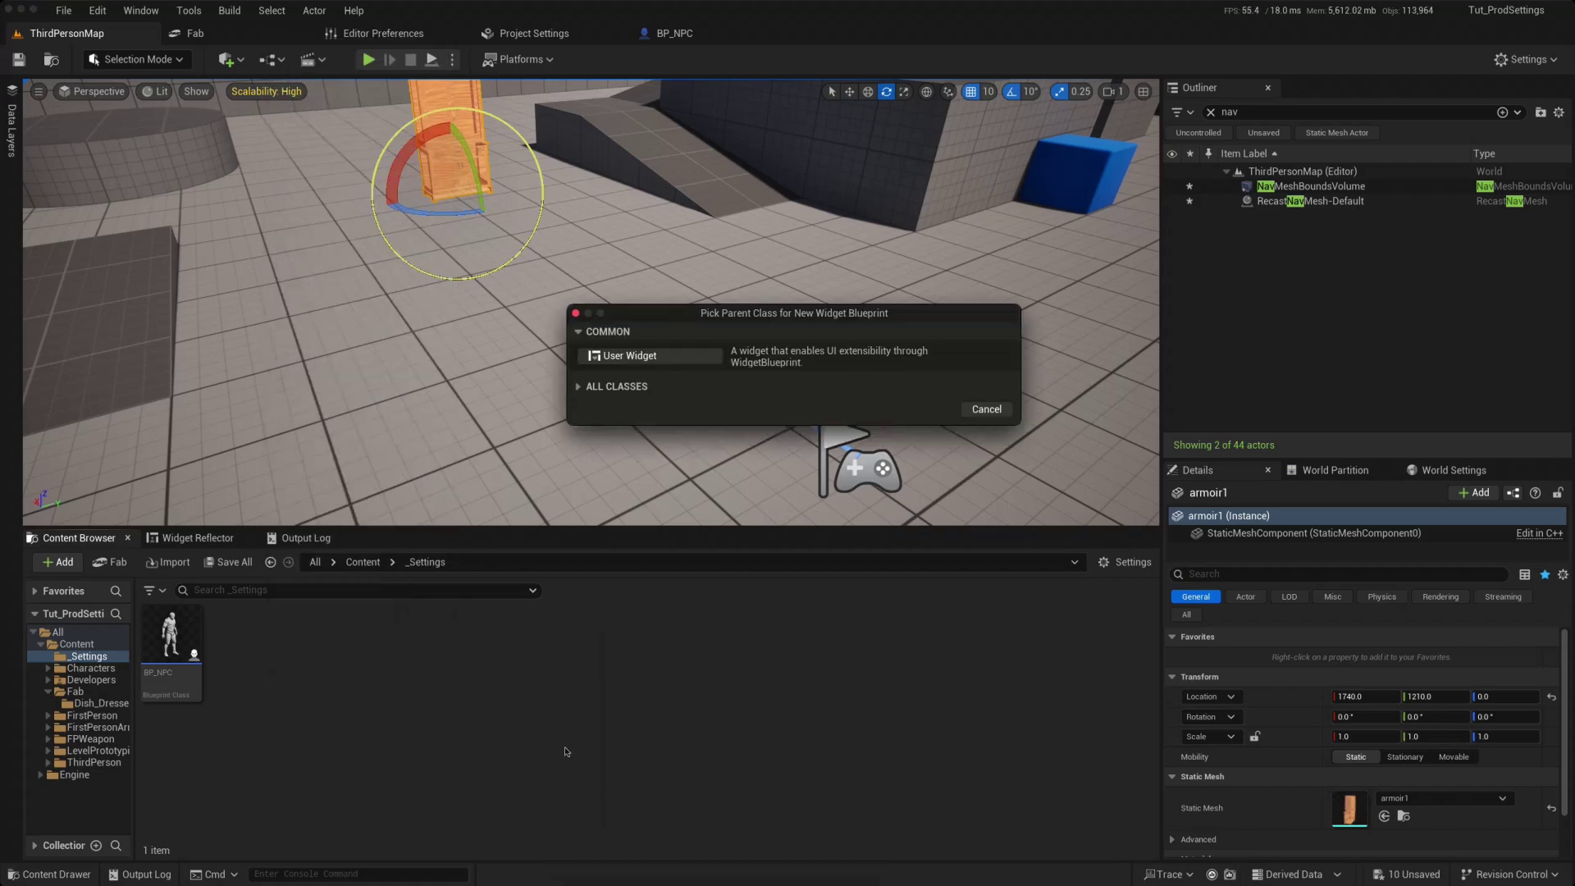
pyautogui.click(638, 356)
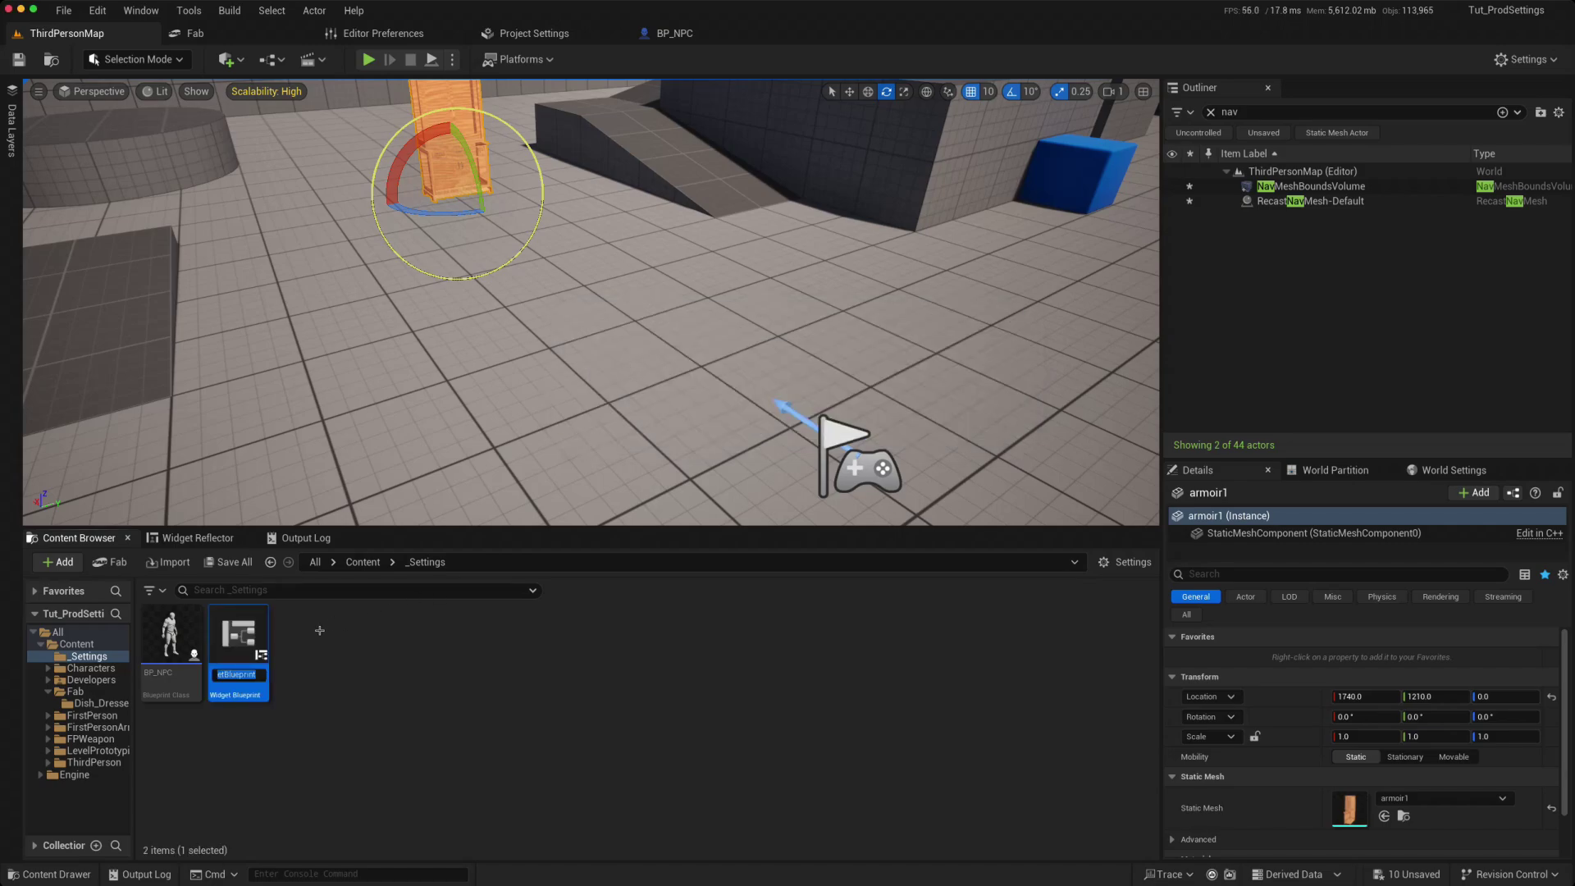
pyautogui.write('BAseClass')
pyautogui.press('Return')
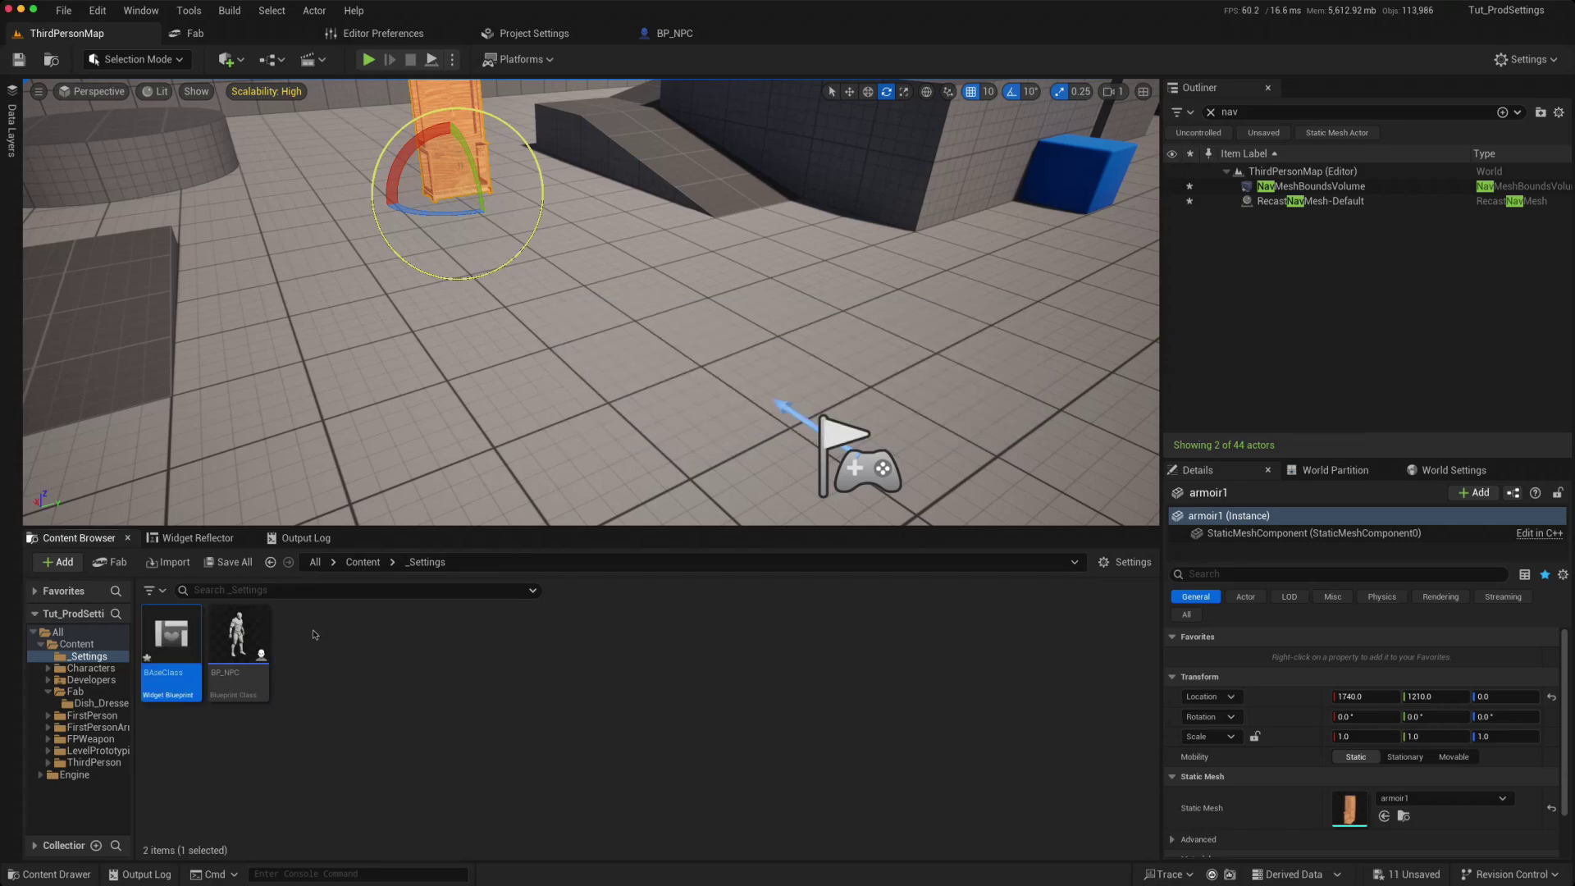
pyautogui.doubleClick(167, 628)
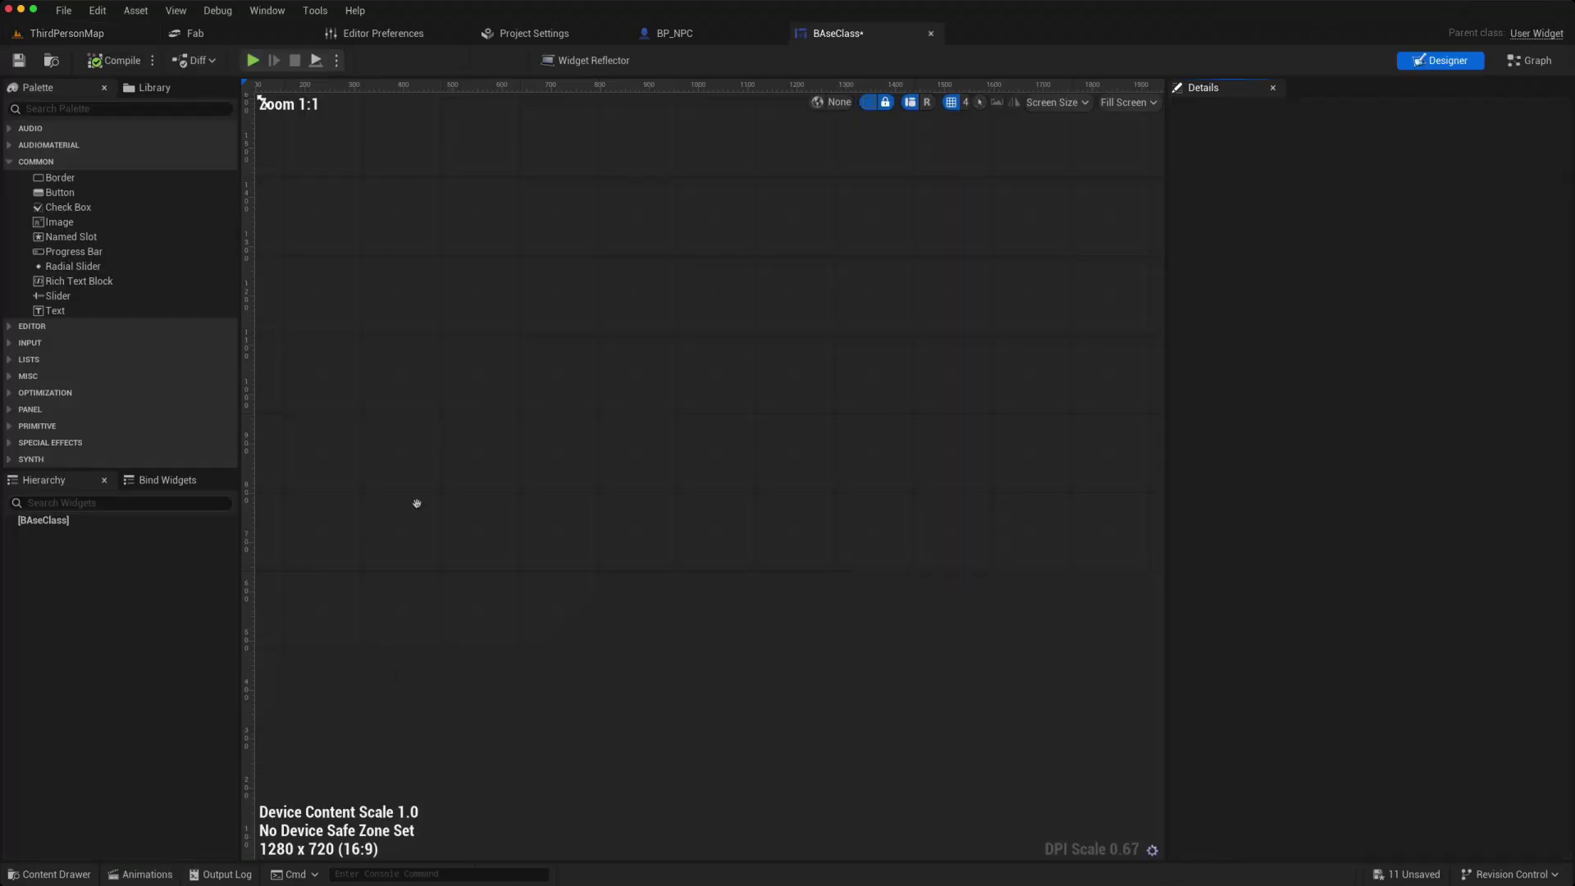
# Find Canvas Panel in the palette and add it to the BAseClass hierarchy
pyautogui.click(44, 109)
pyautogui.write('c')
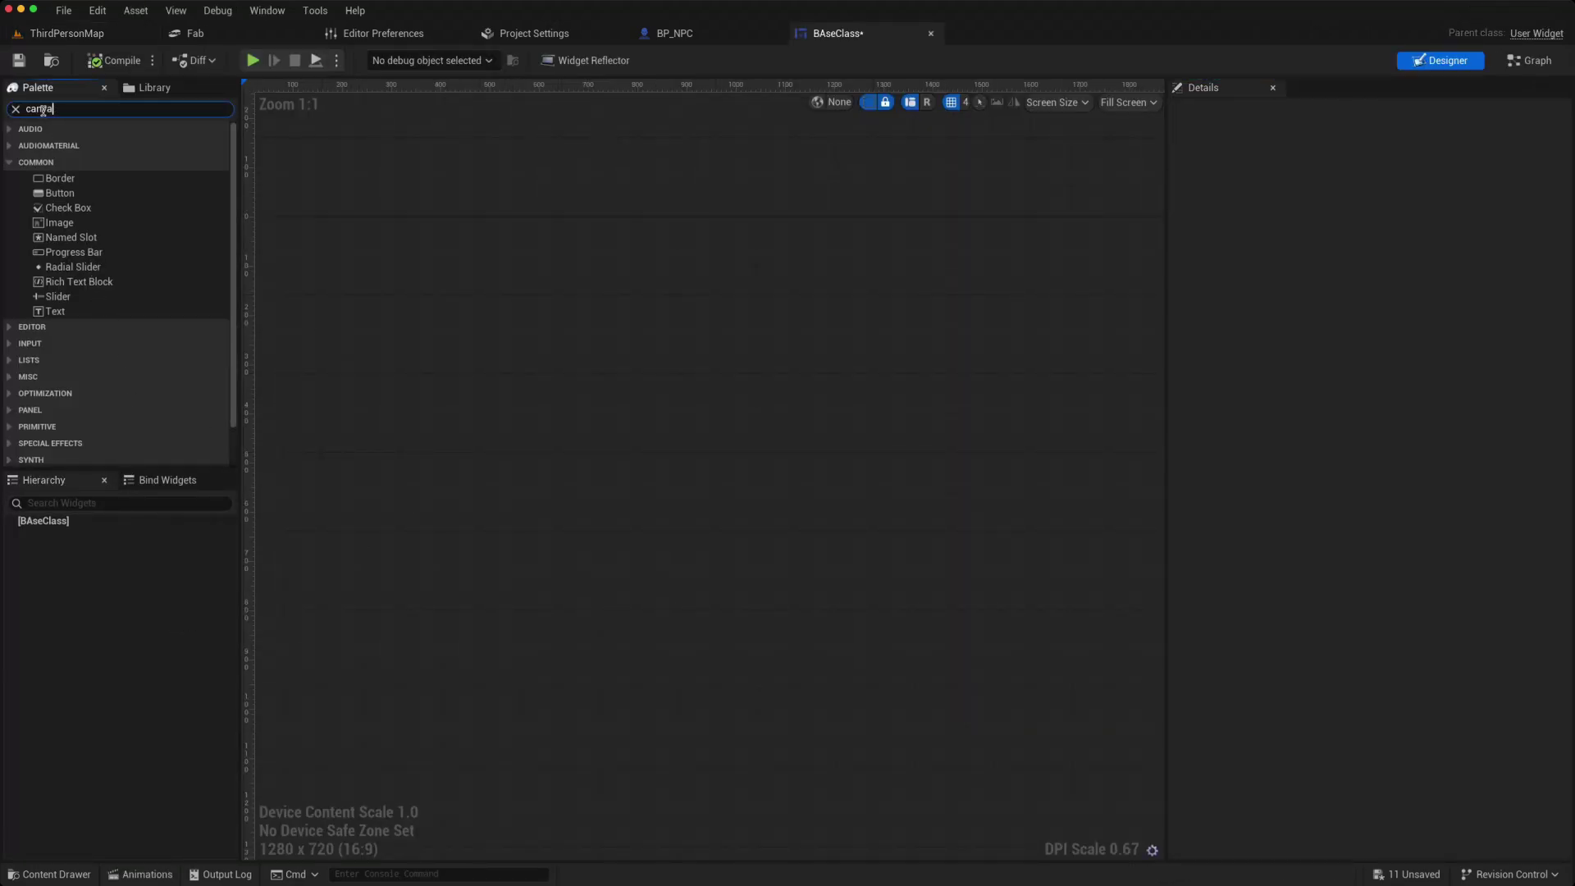
pyautogui.write('anva')
pyautogui.moveTo(61, 148); pyautogui.dragTo(63, 526)
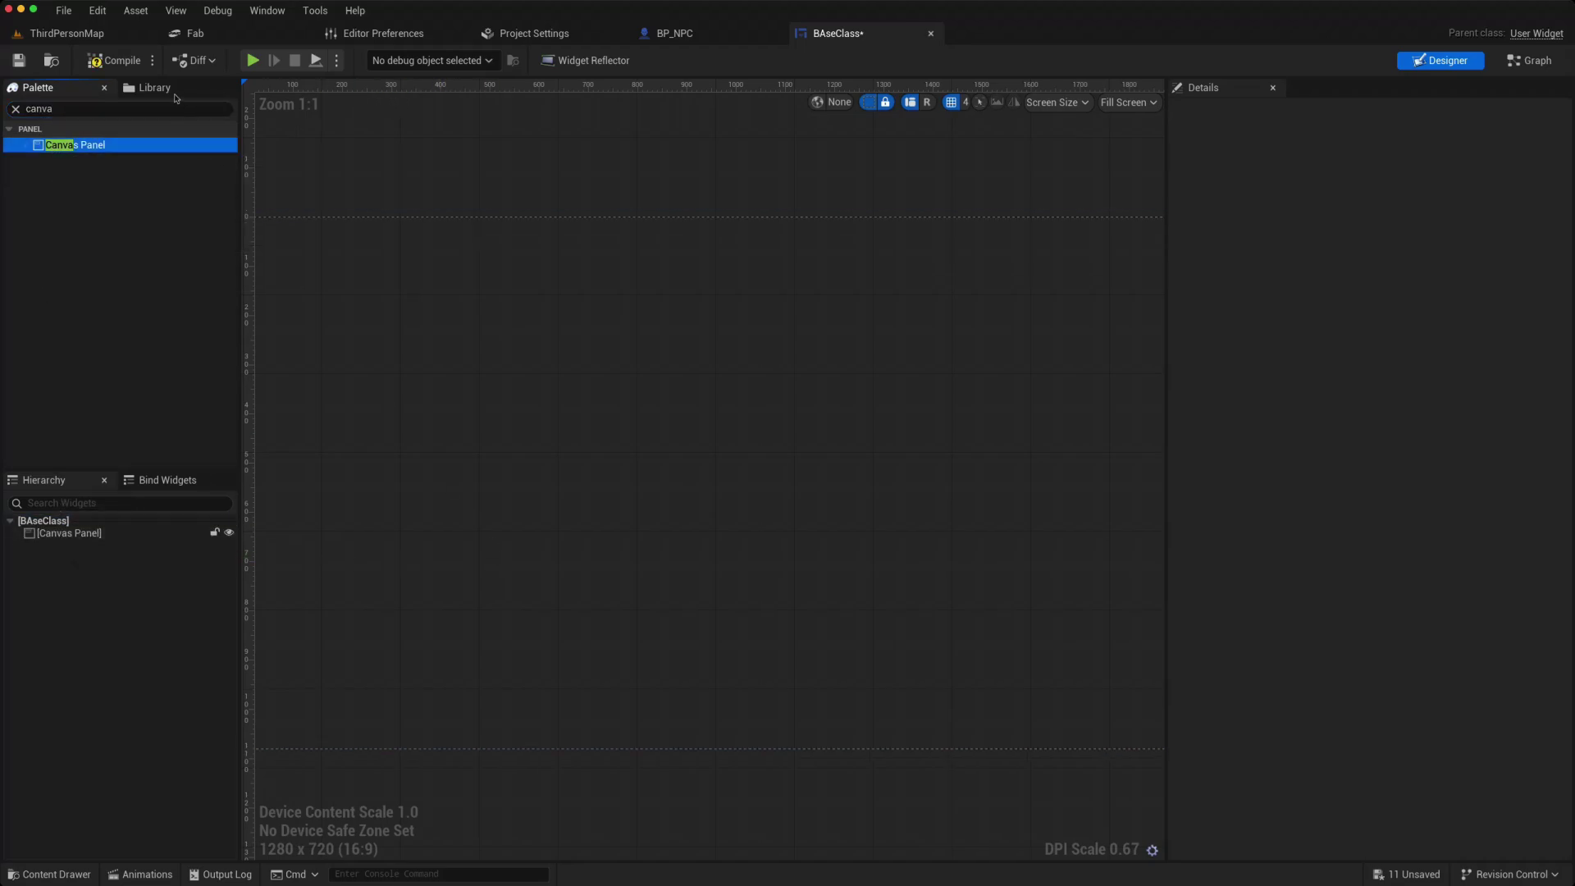
# Compile BAseClass and enable the widget template selector in Widget Designer (Team) settings
pyautogui.click(115, 60)
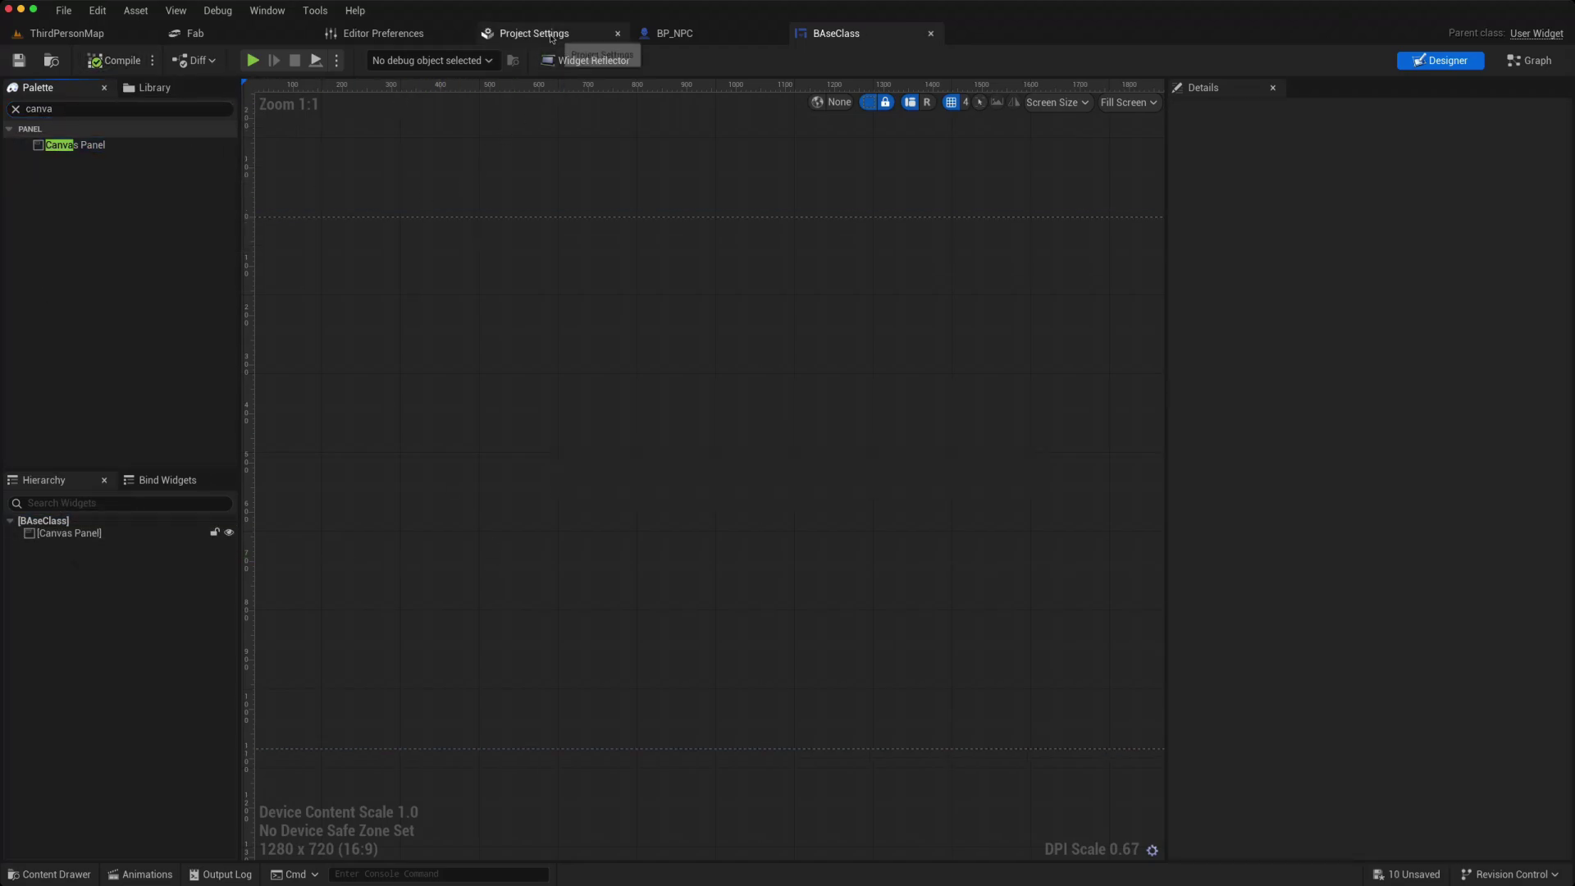
pyautogui.click(551, 37)
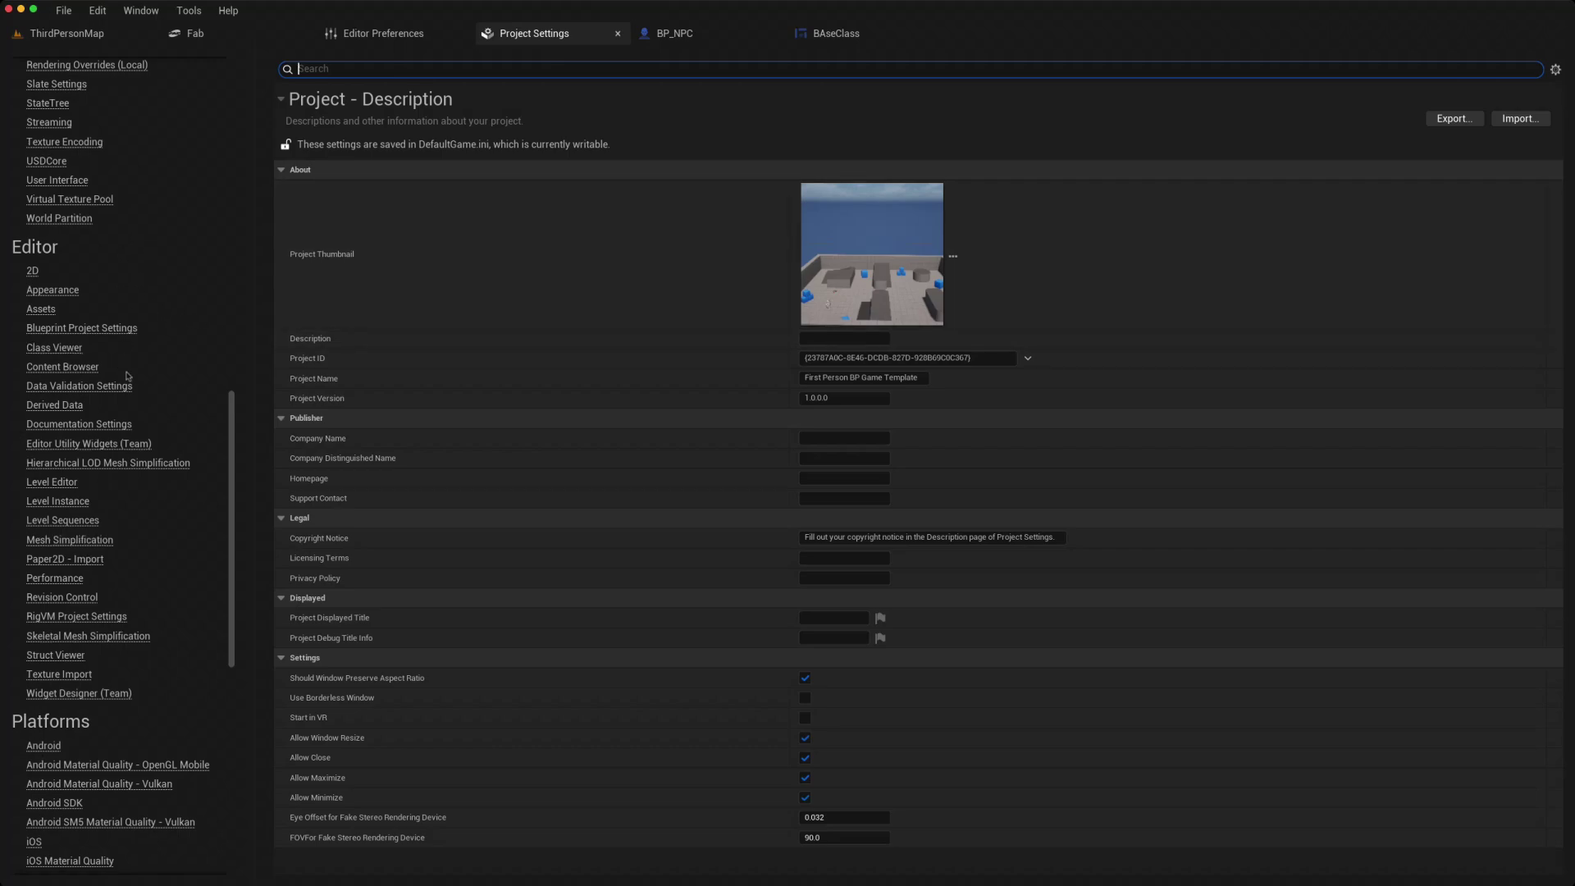
pyautogui.scroll(-2, 126, 402)
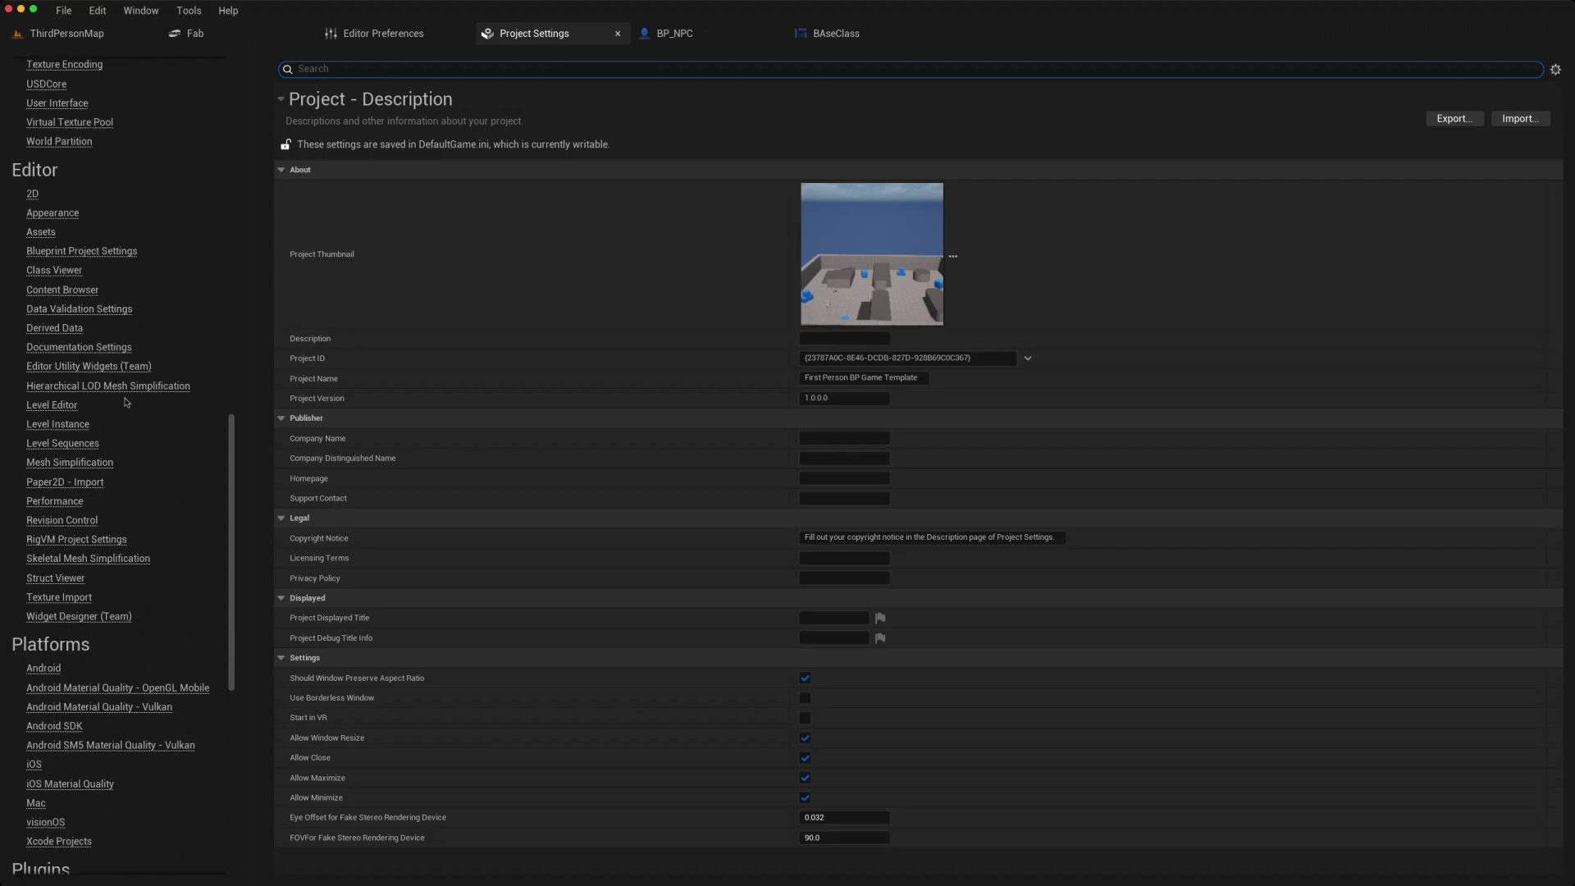
pyautogui.click(71, 616)
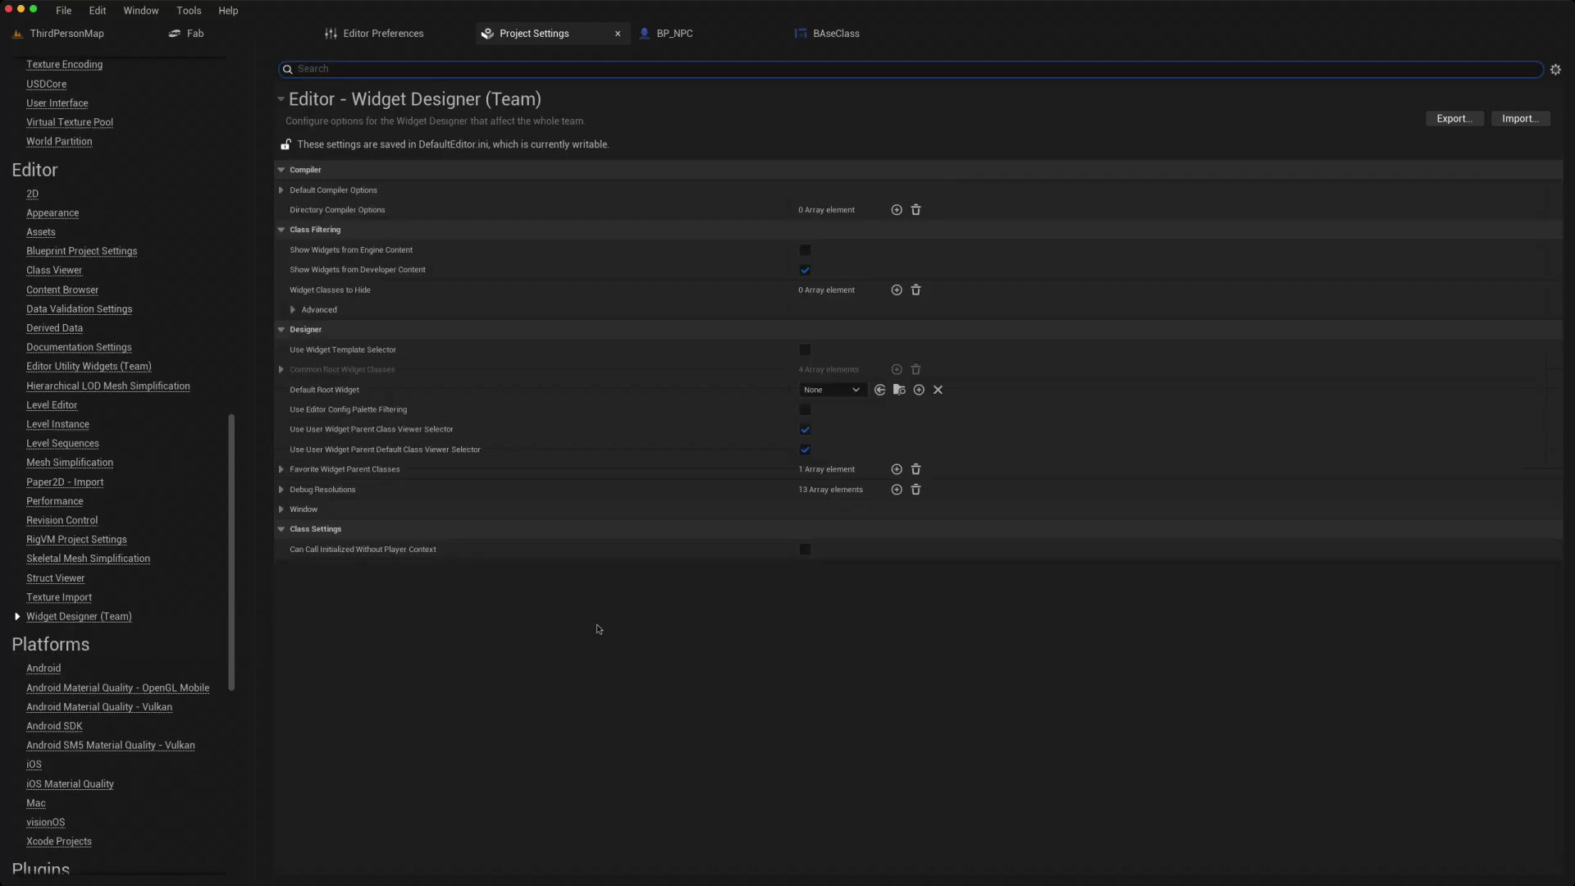
pyautogui.click(804, 353)
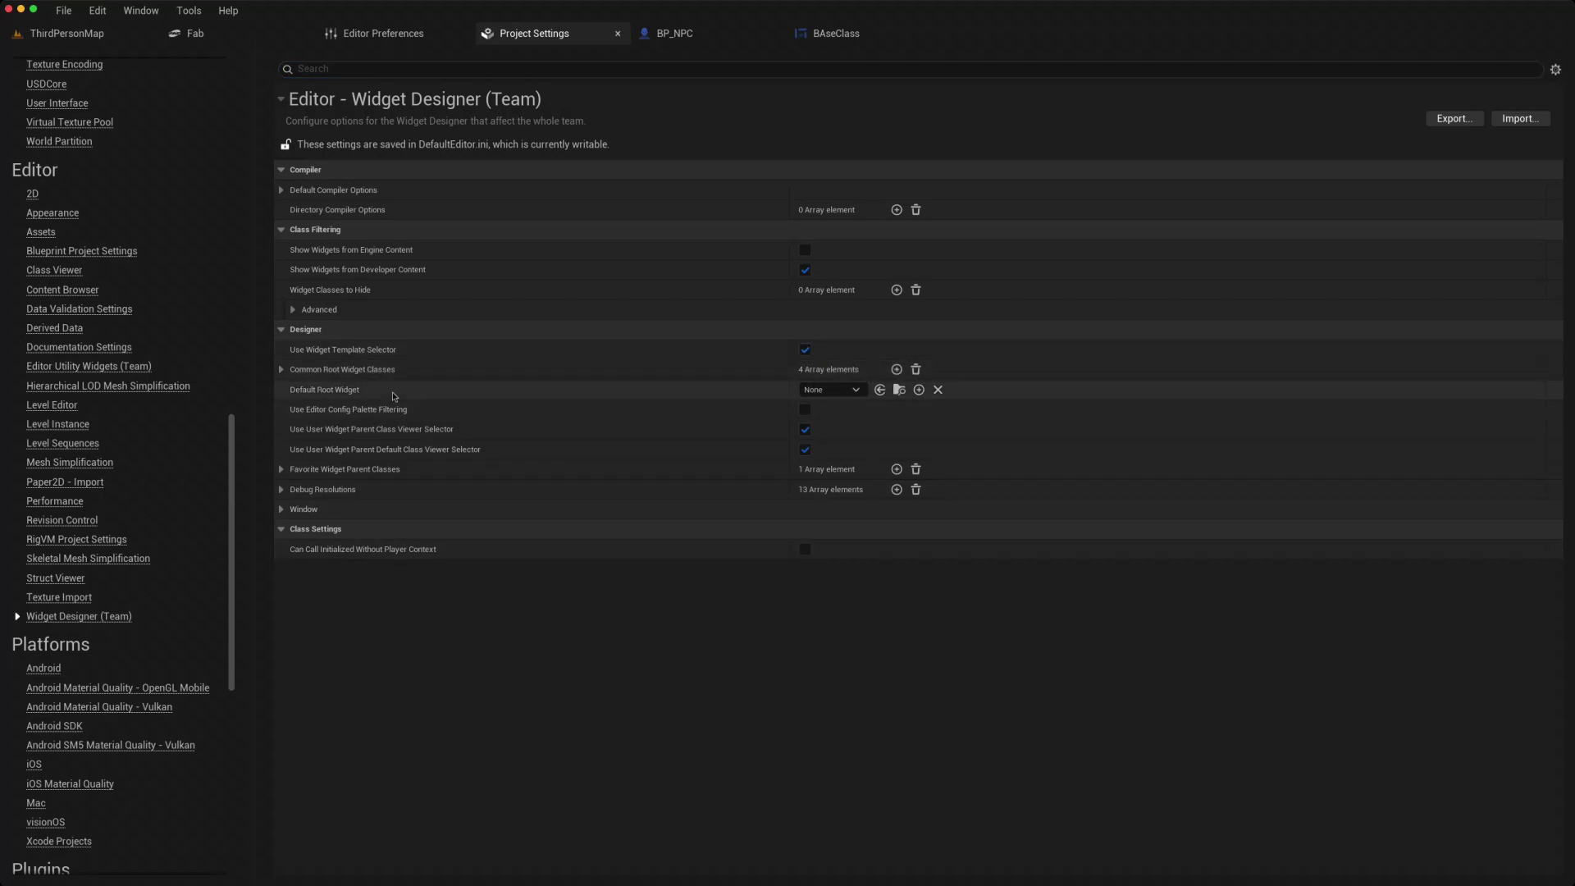
# Add BAseClass as a second Favorite Widget Parent Class after UserWidget
pyautogui.click(280, 370)
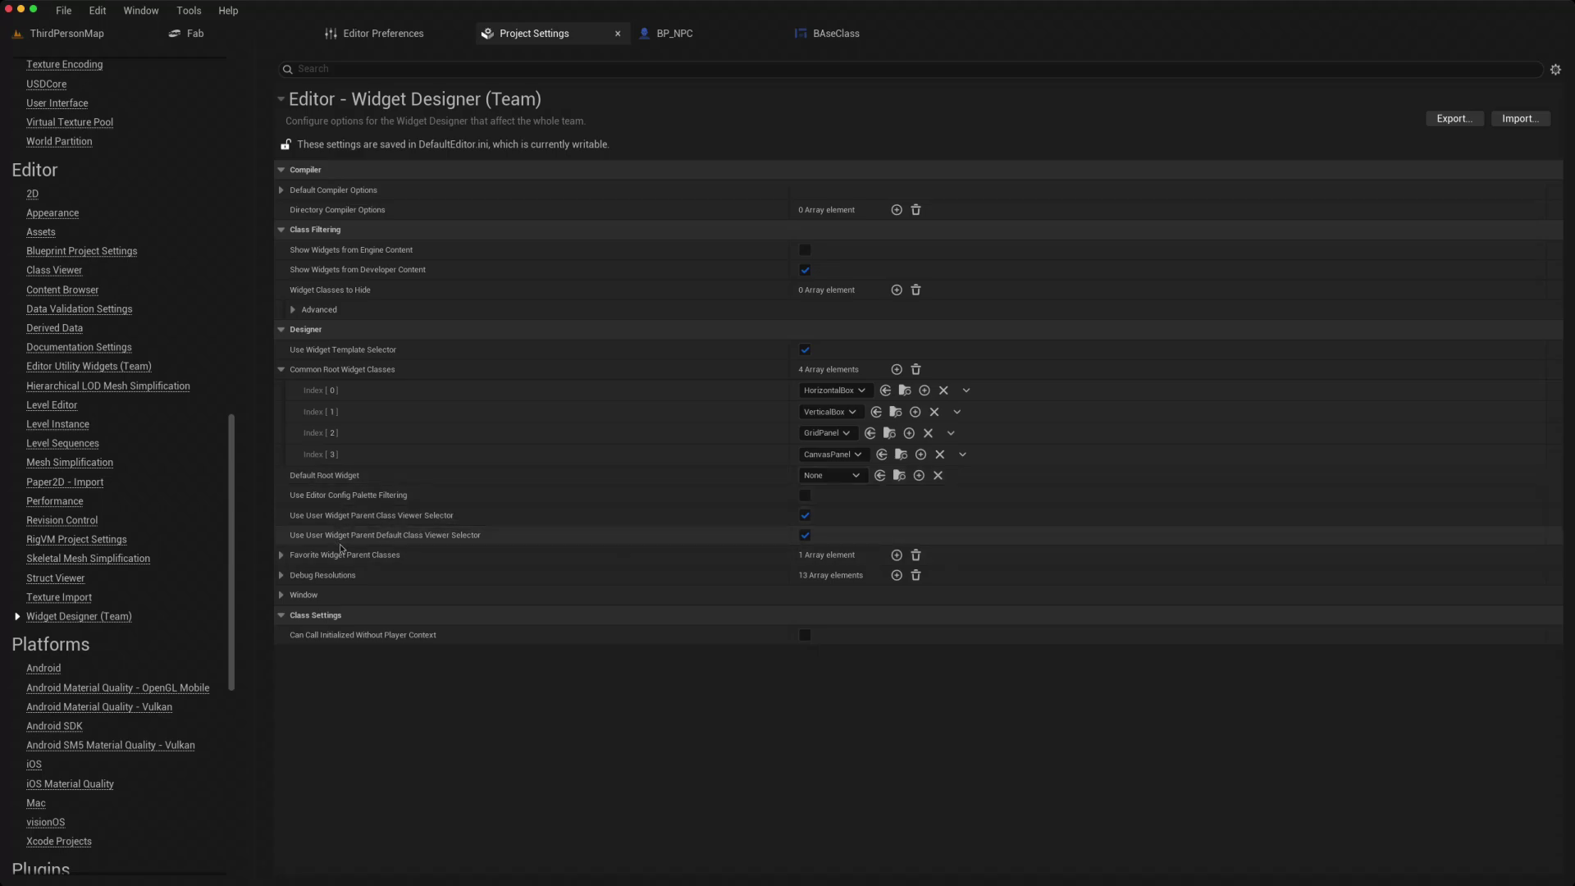
pyautogui.click(280, 556)
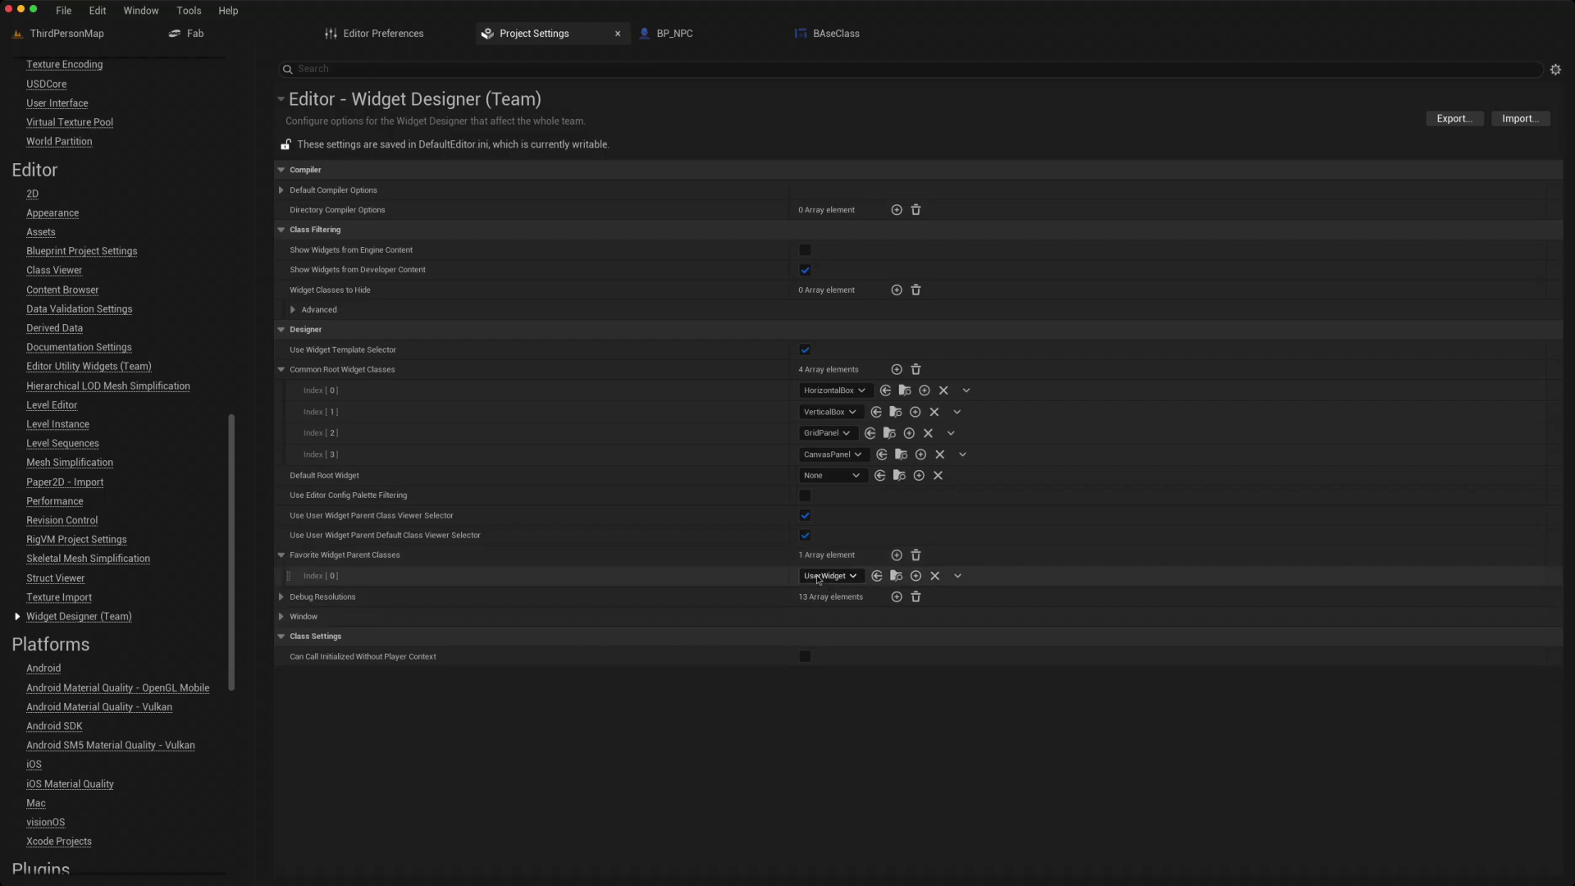
pyautogui.click(895, 555)
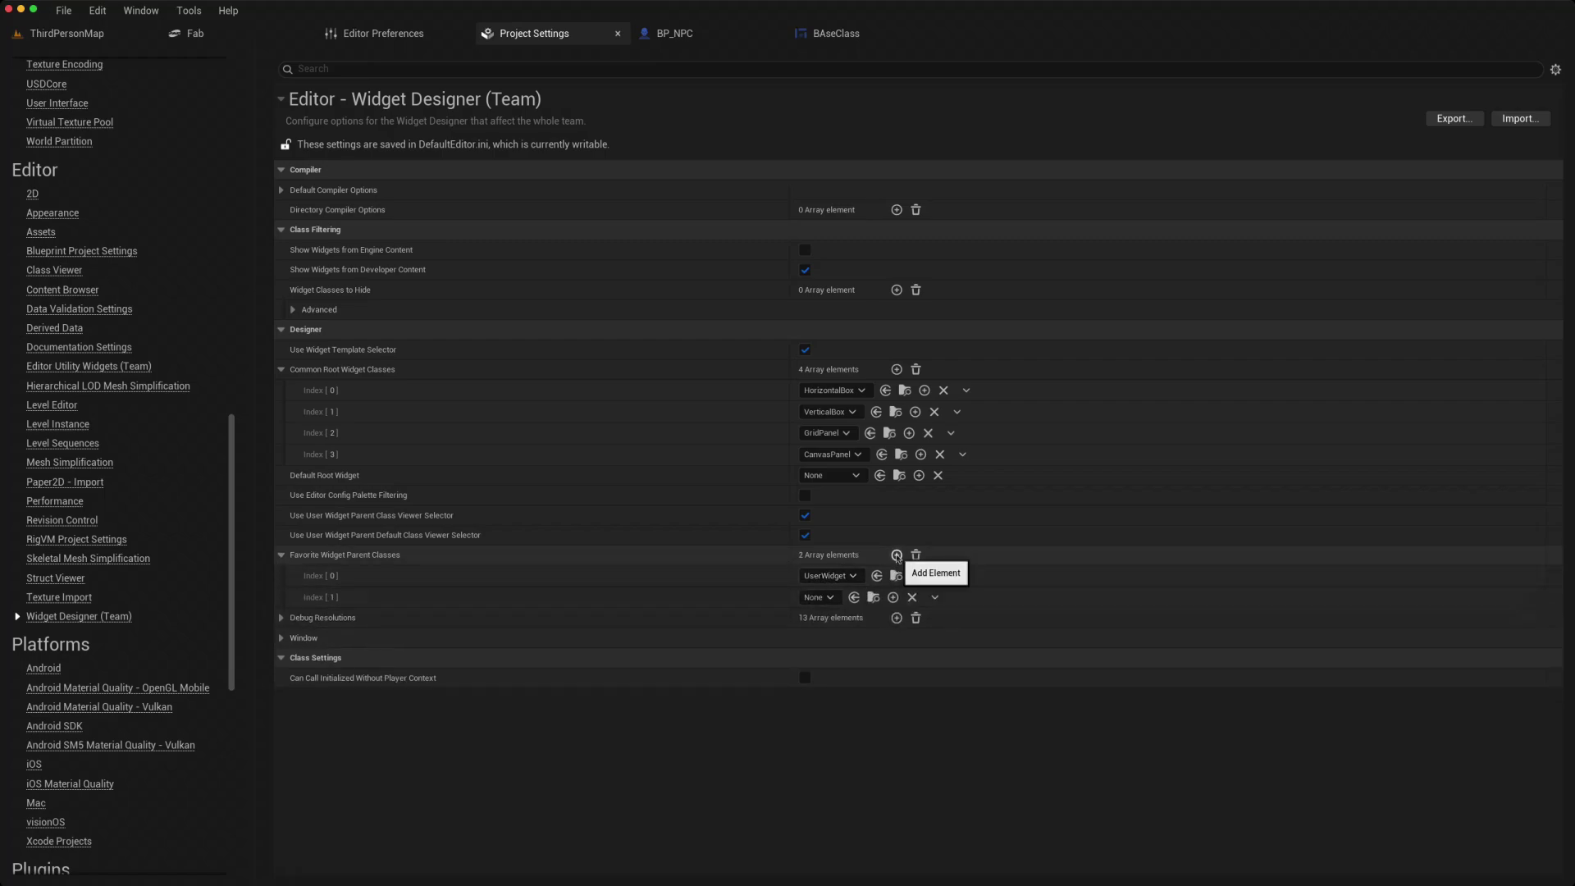
pyautogui.click(854, 597)
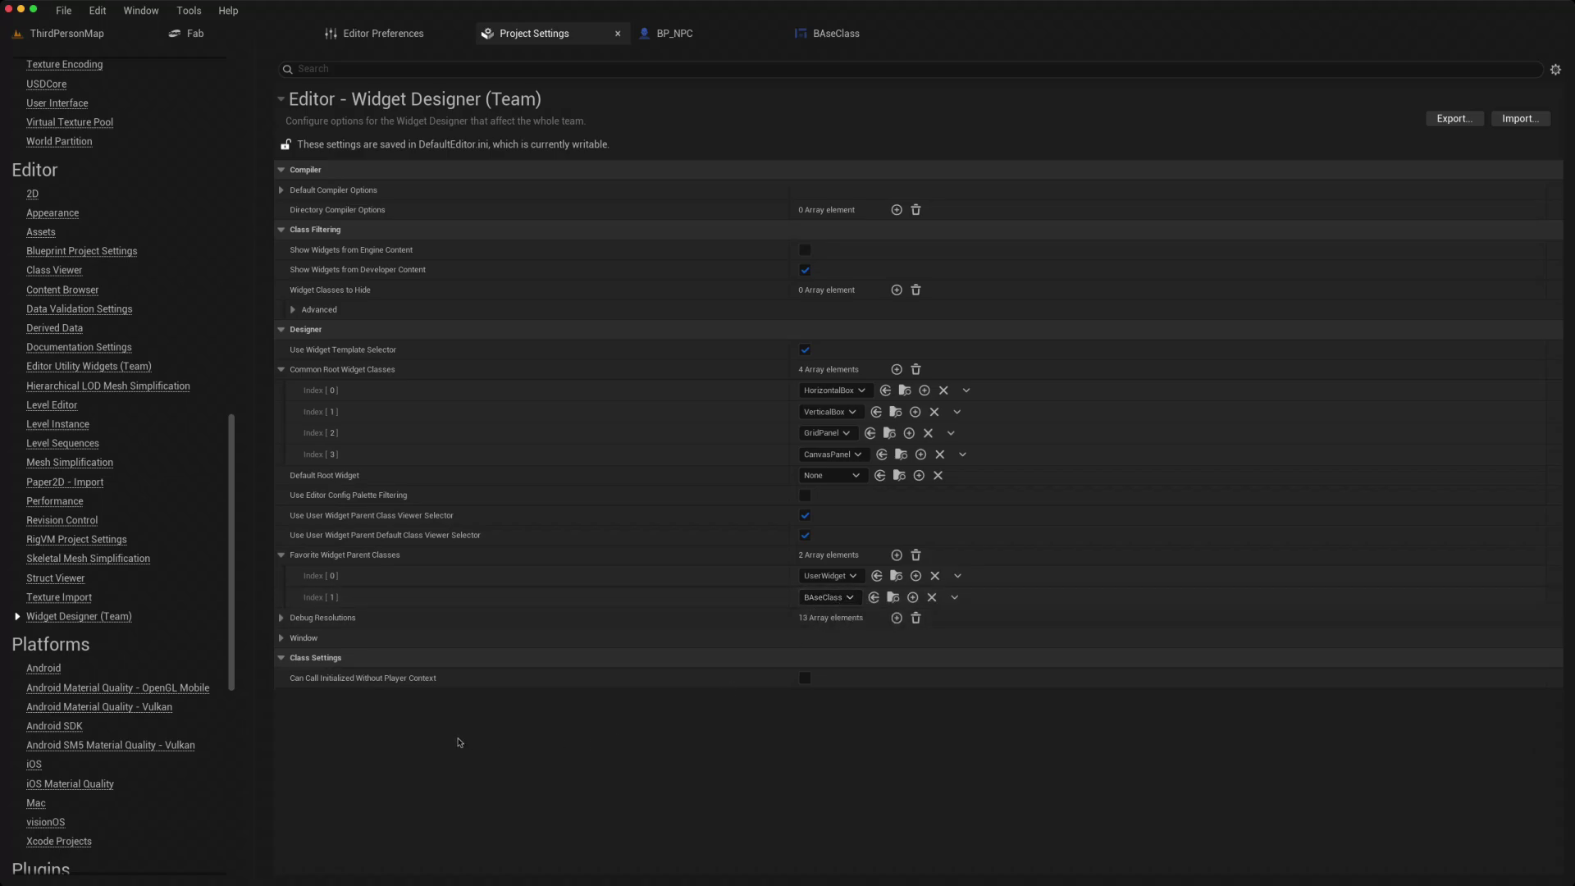
# Create NewWidgetBlueprint in _Settings as a User Widget with a Canvas Panel root and open it
pyautogui.click(67, 33)
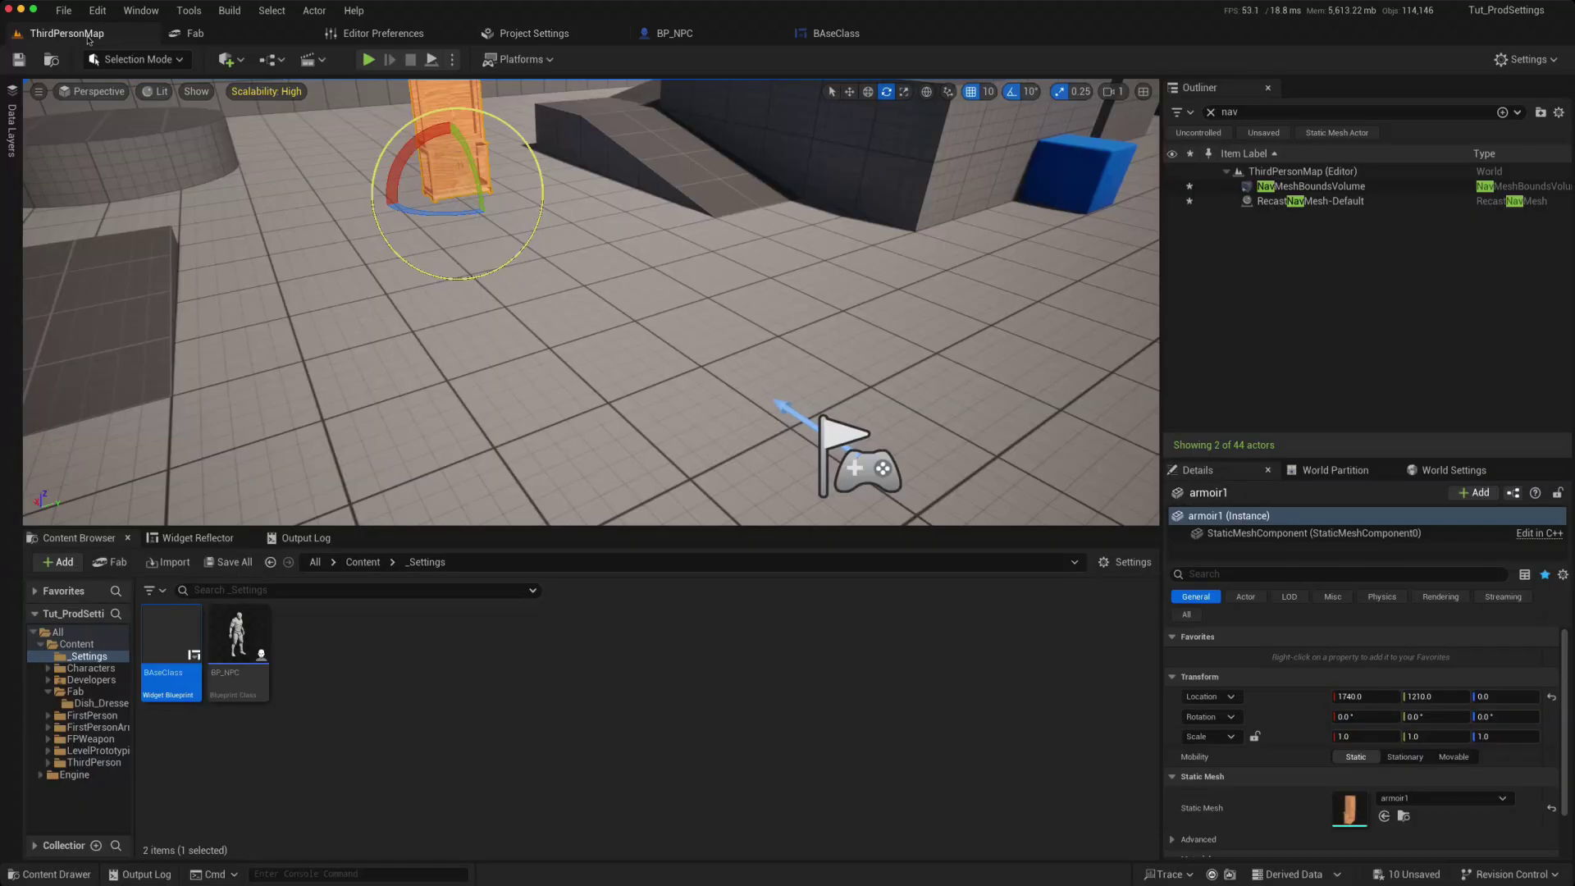
pyautogui.rightClick(395, 689)
pyautogui.moveTo(499, 659)
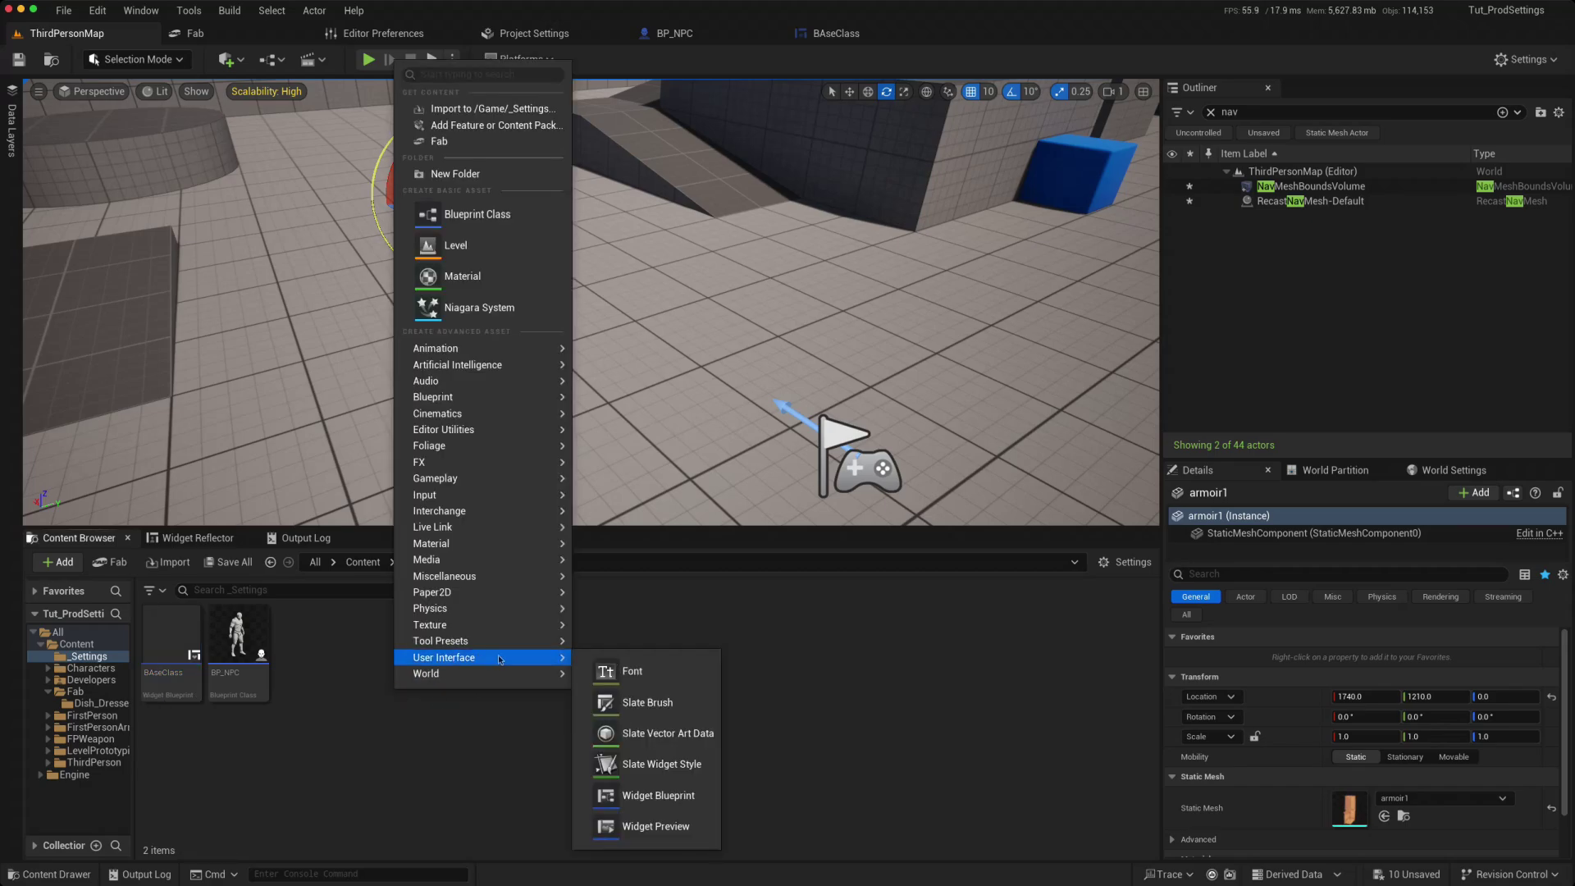
pyautogui.click(678, 800)
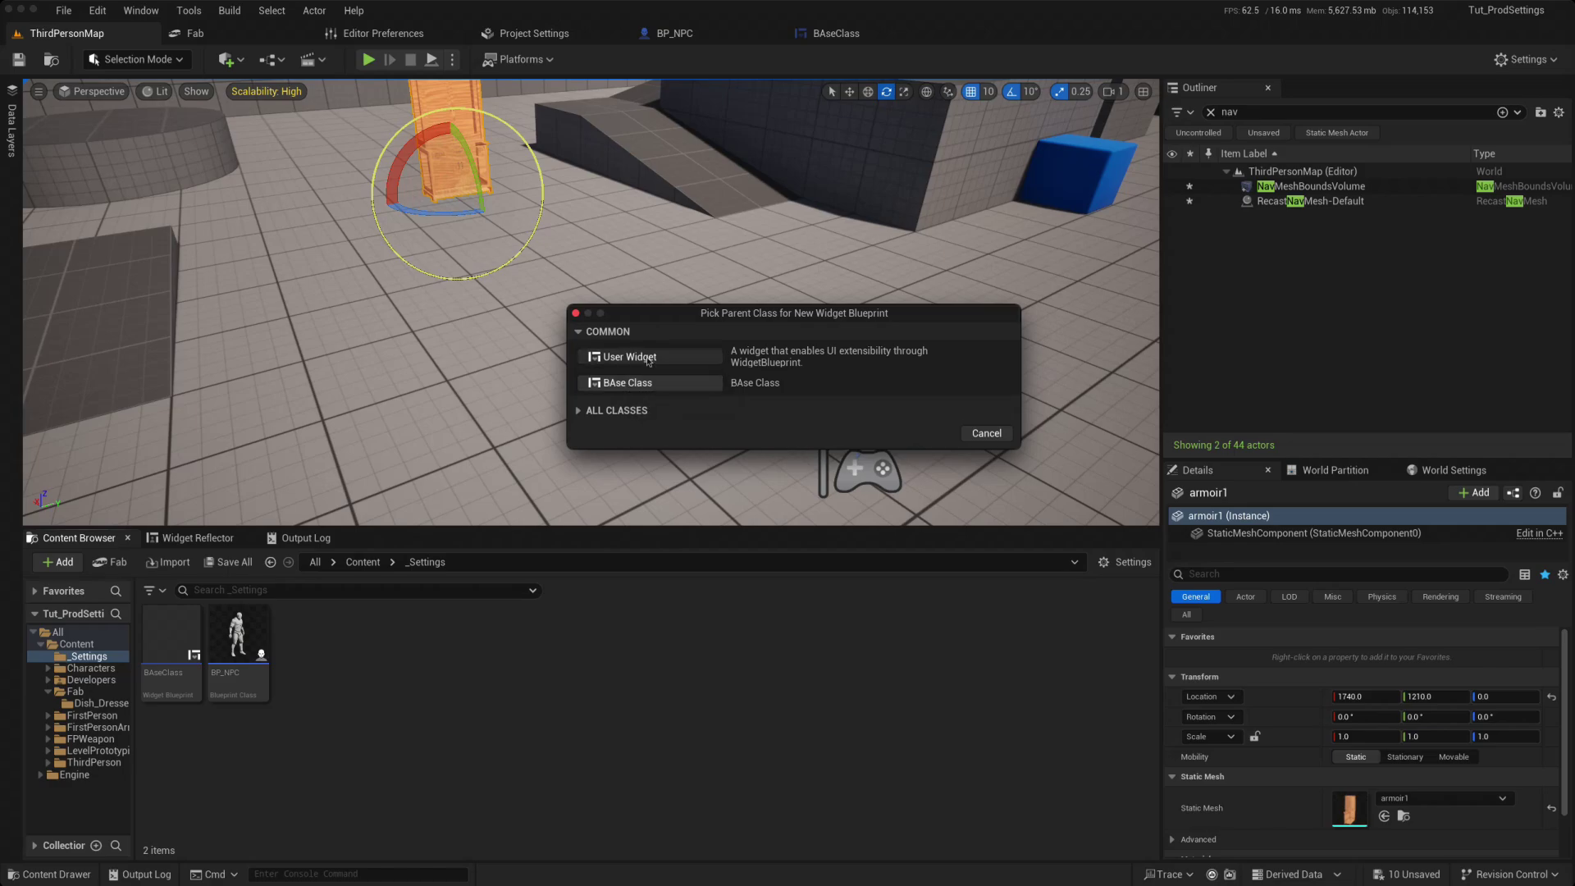
pyautogui.click(648, 359)
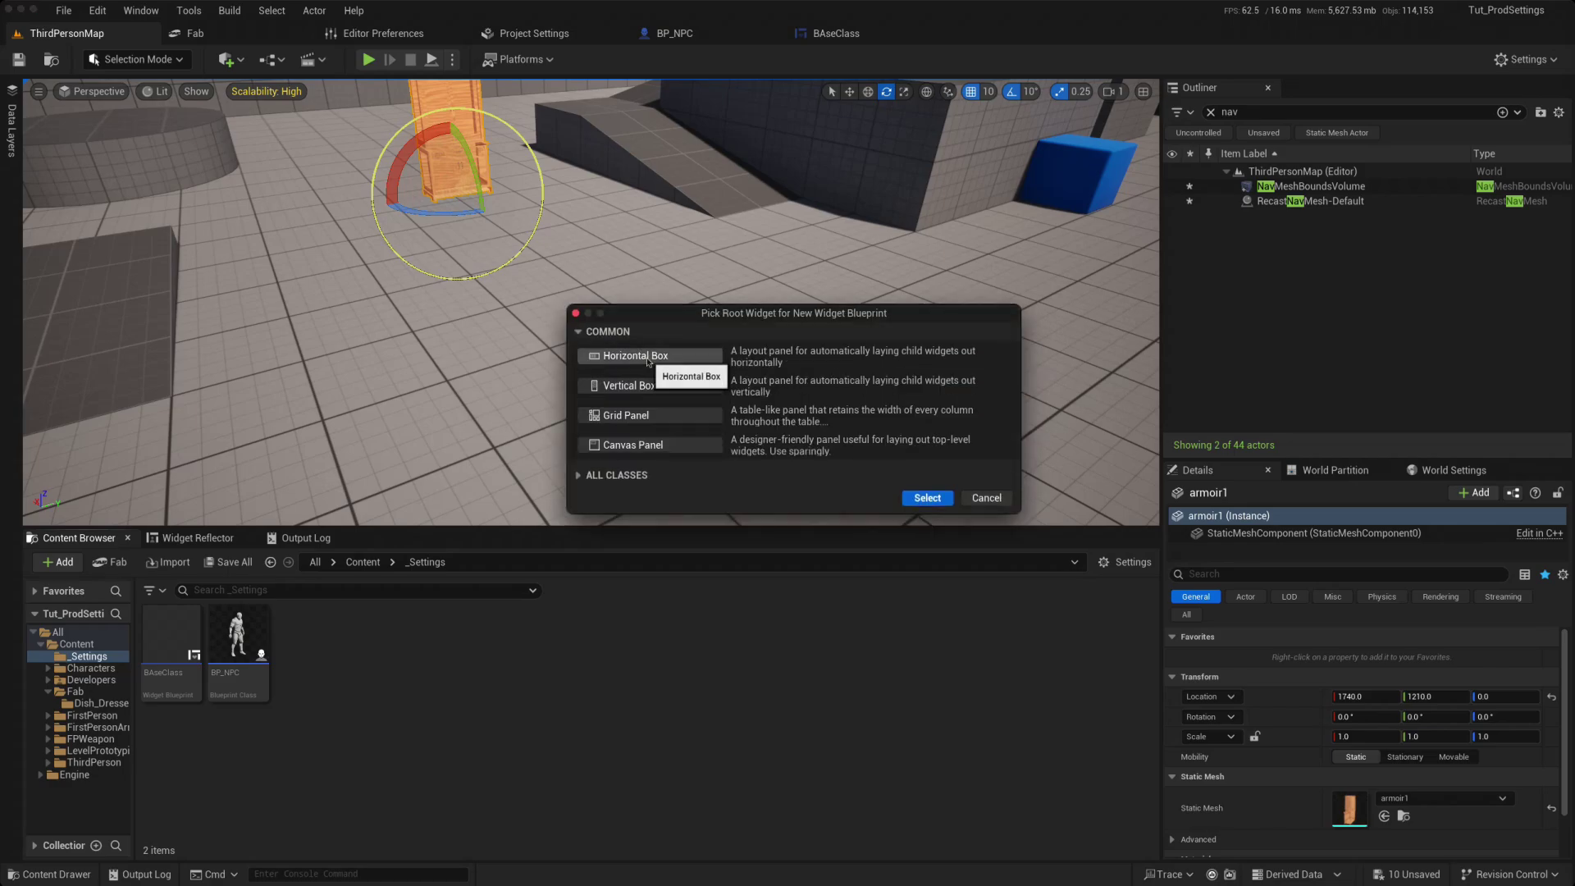
pyautogui.click(652, 446)
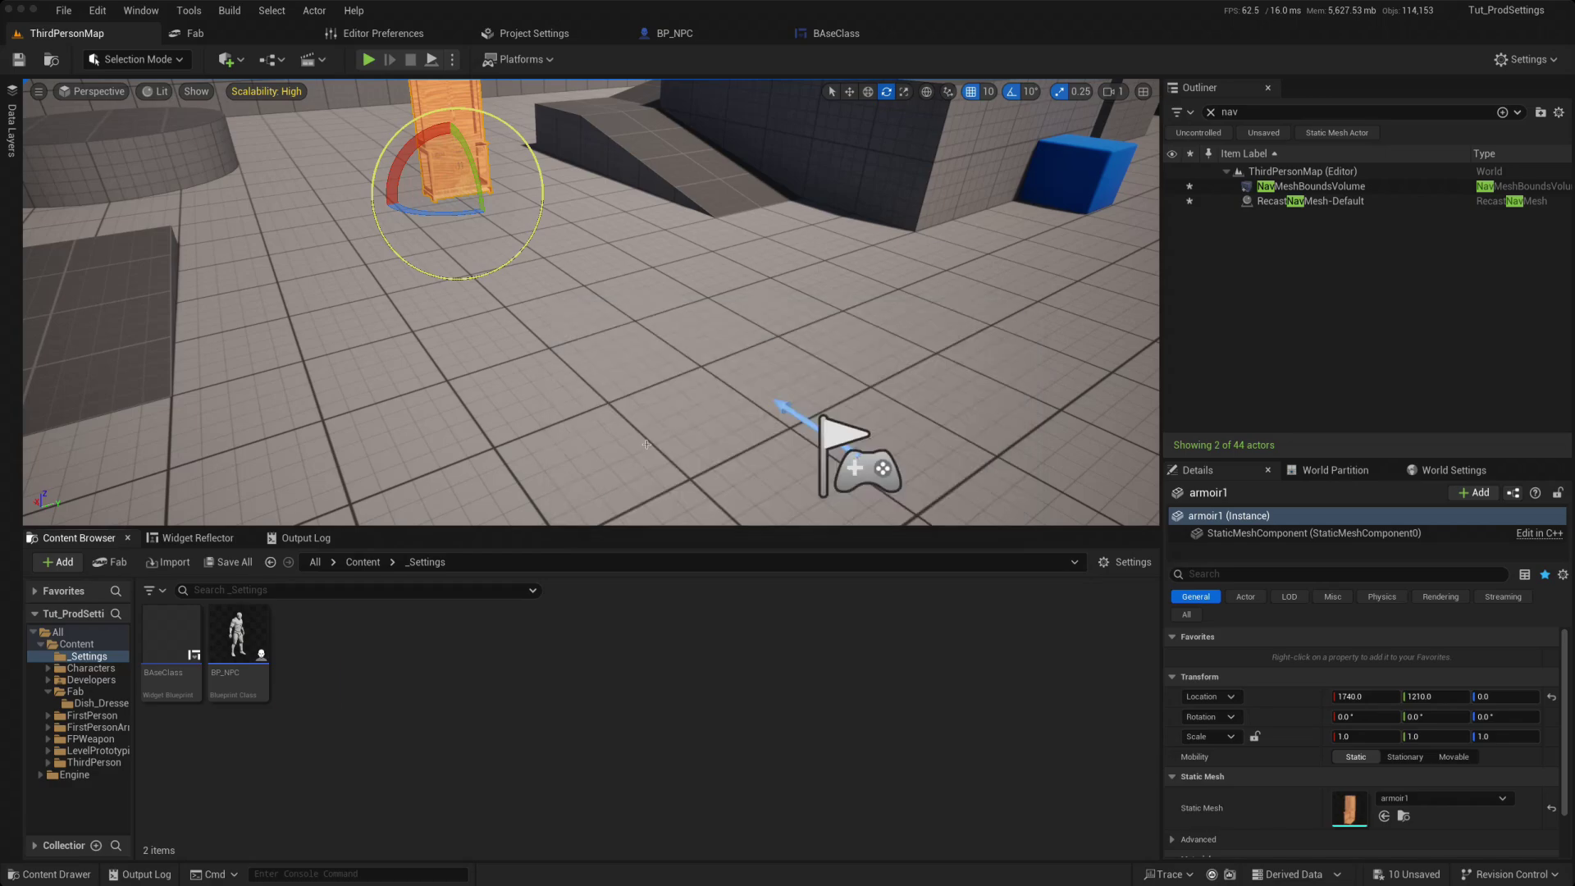
pyautogui.doubleClick(316, 635)
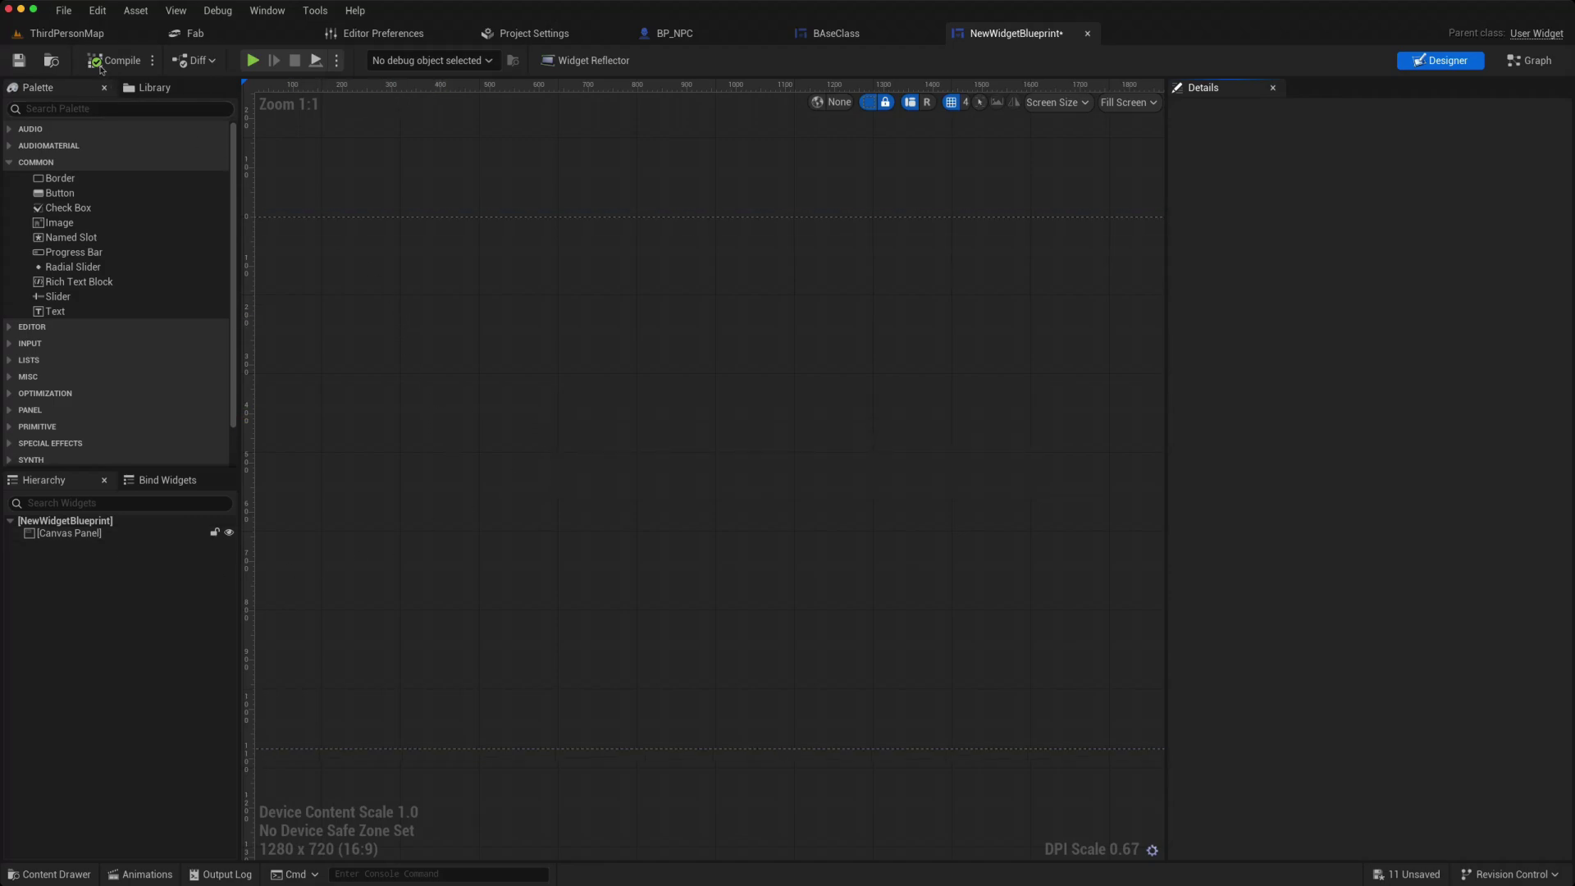
pyautogui.click(73, 34)
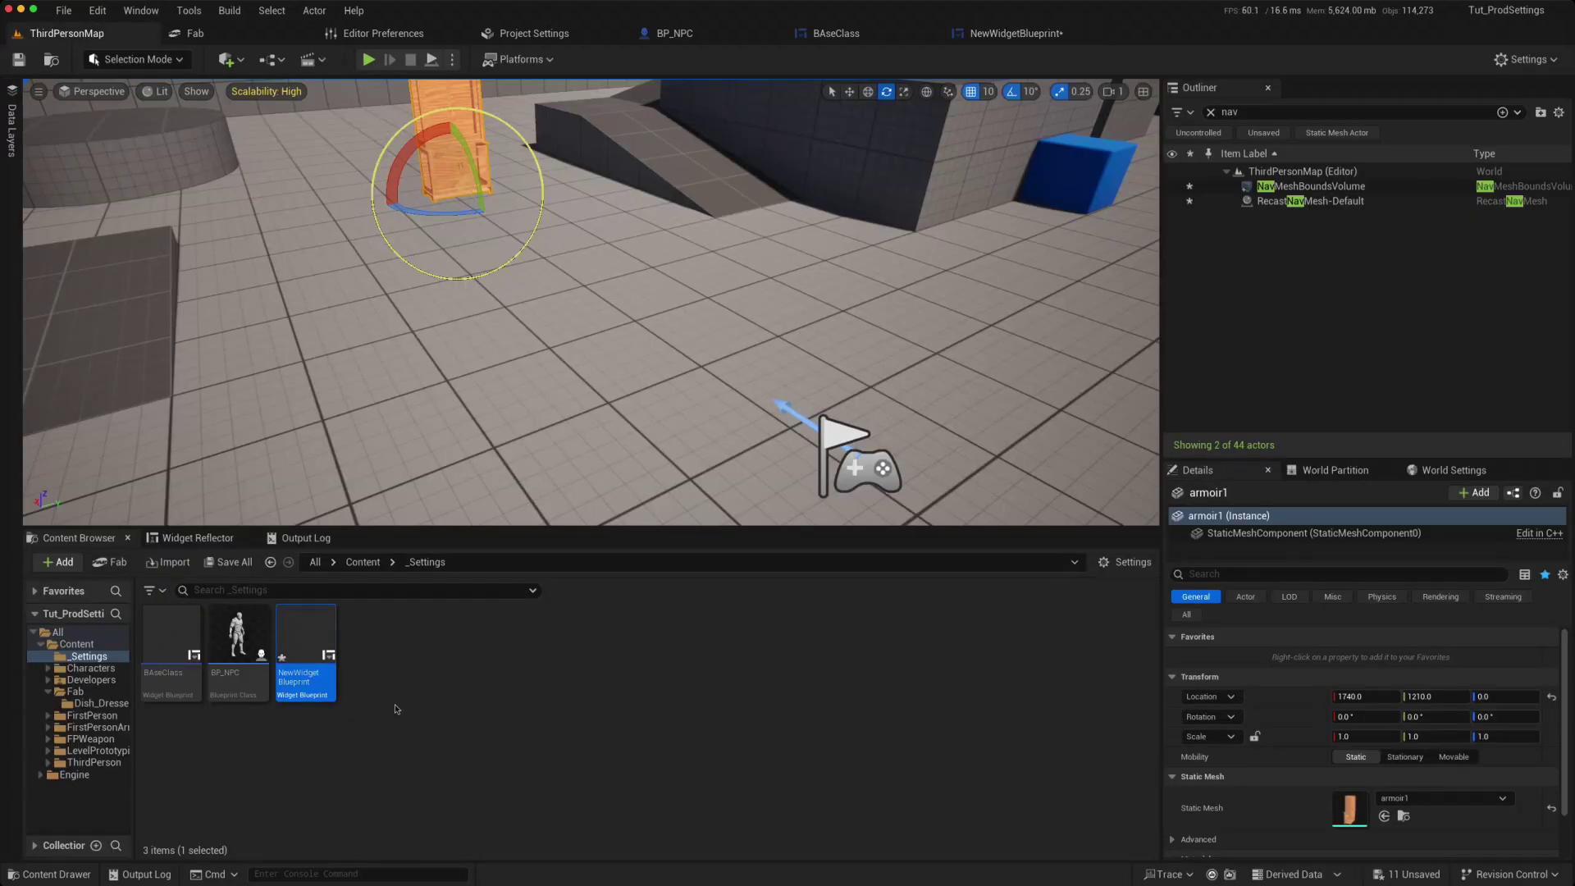
# Create a NewWidgetPreview asset and open it for editing
pyautogui.click(533, 37)
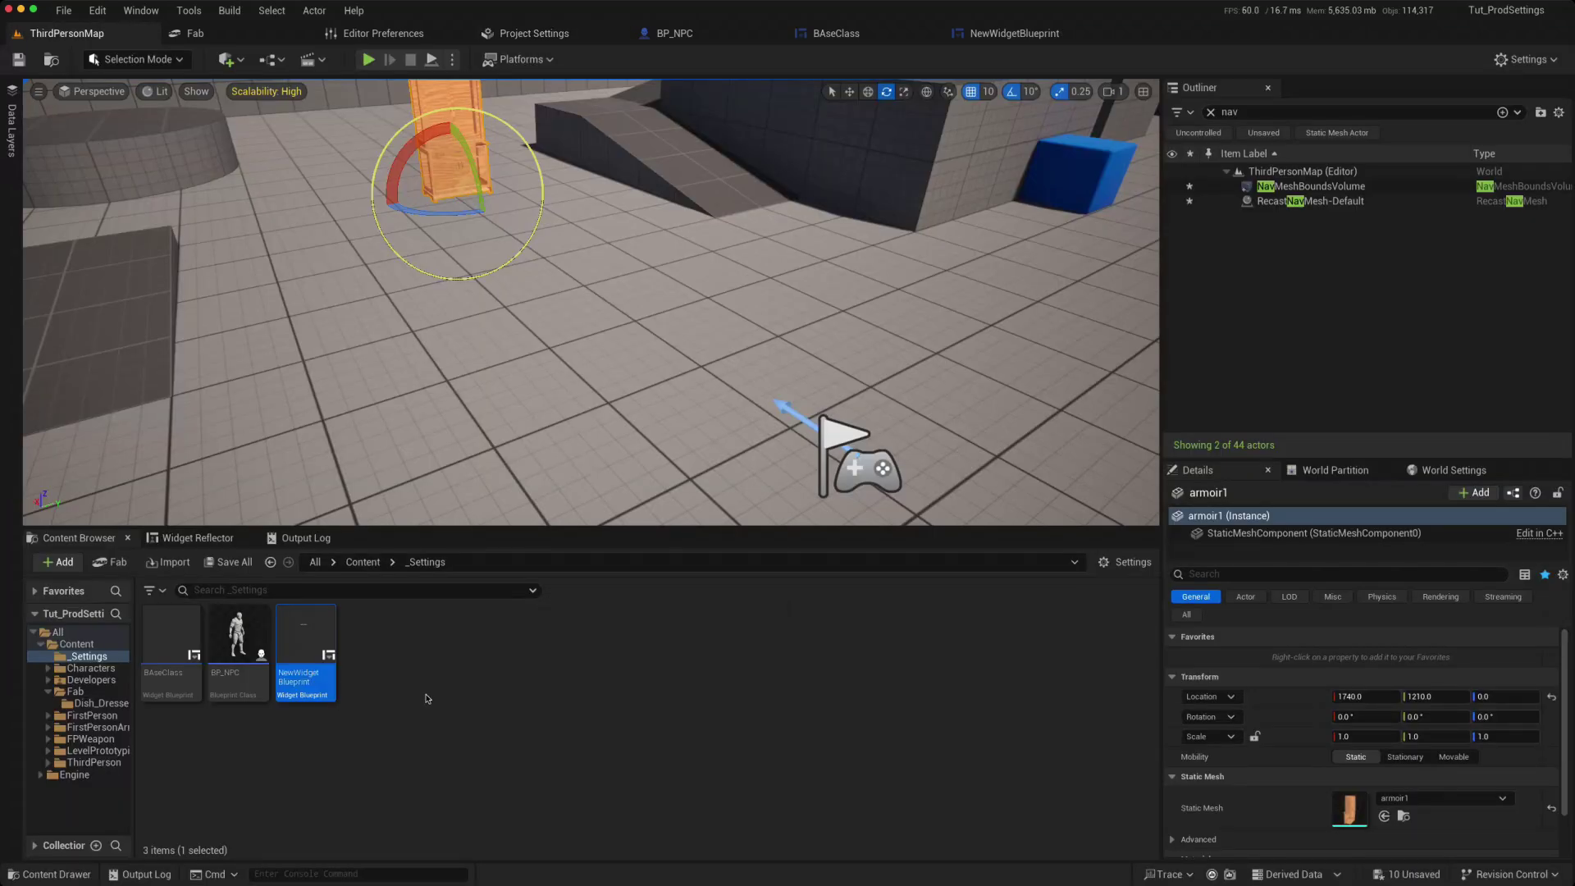
pyautogui.rightClick(426, 698)
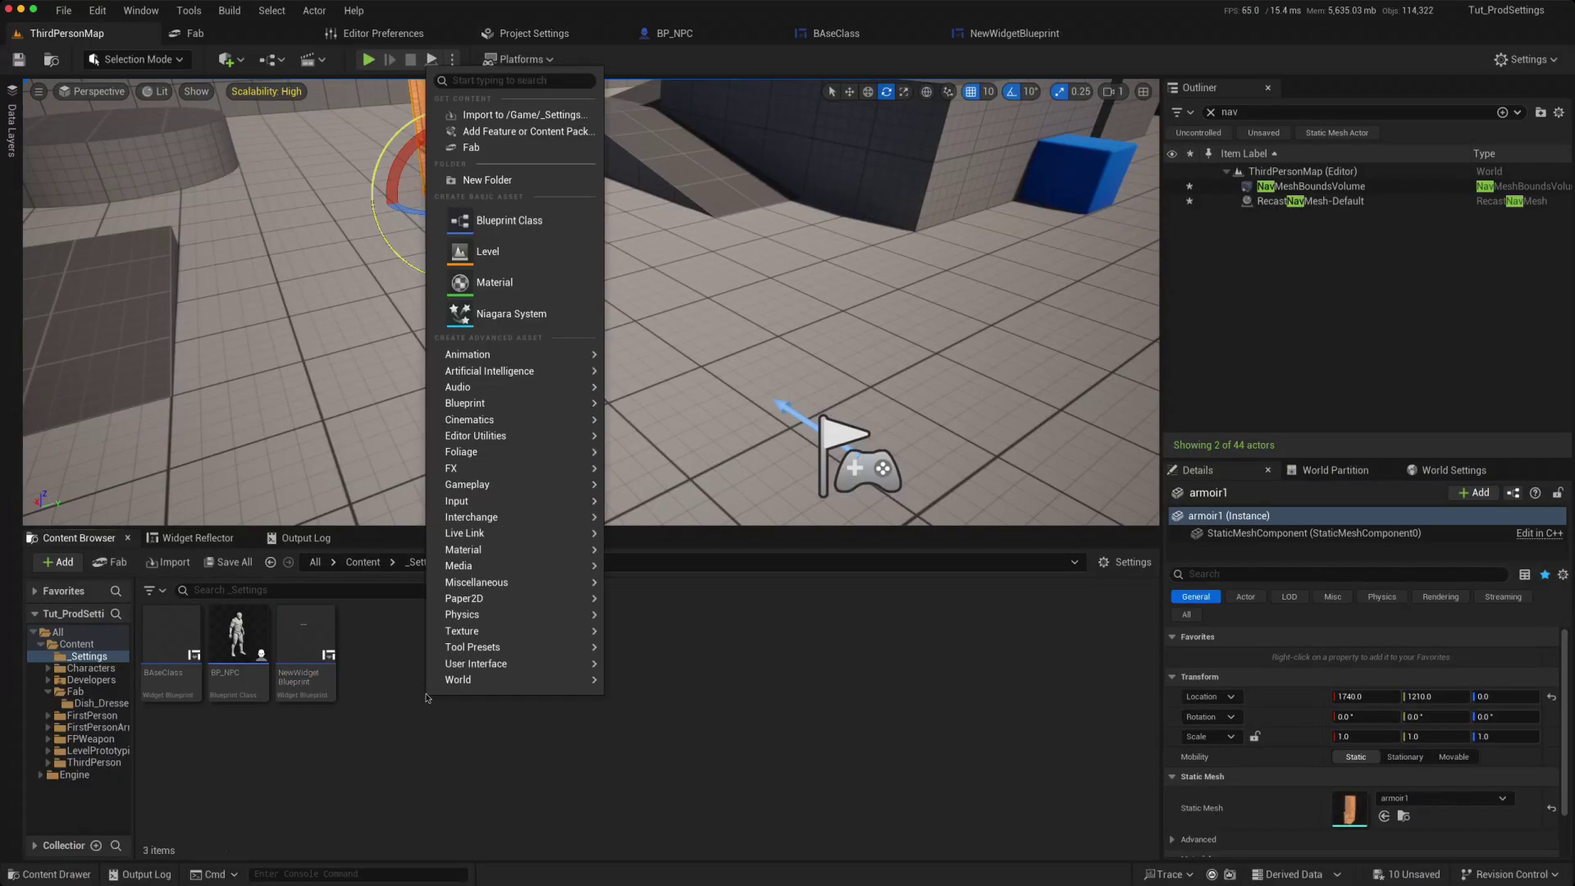
pyautogui.moveTo(516, 663)
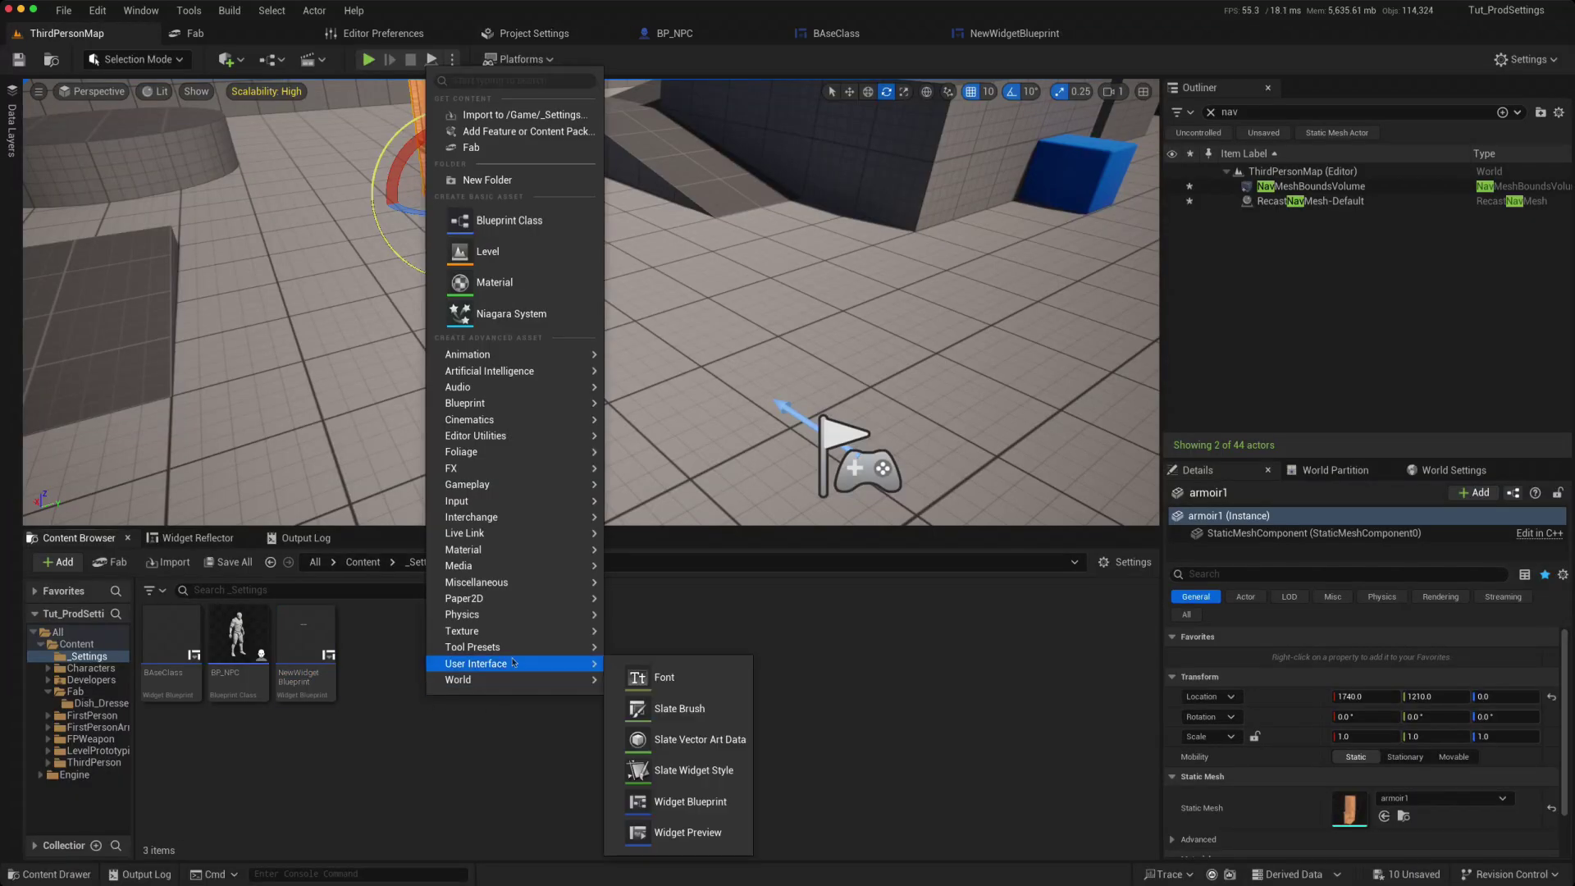
pyautogui.click(681, 831)
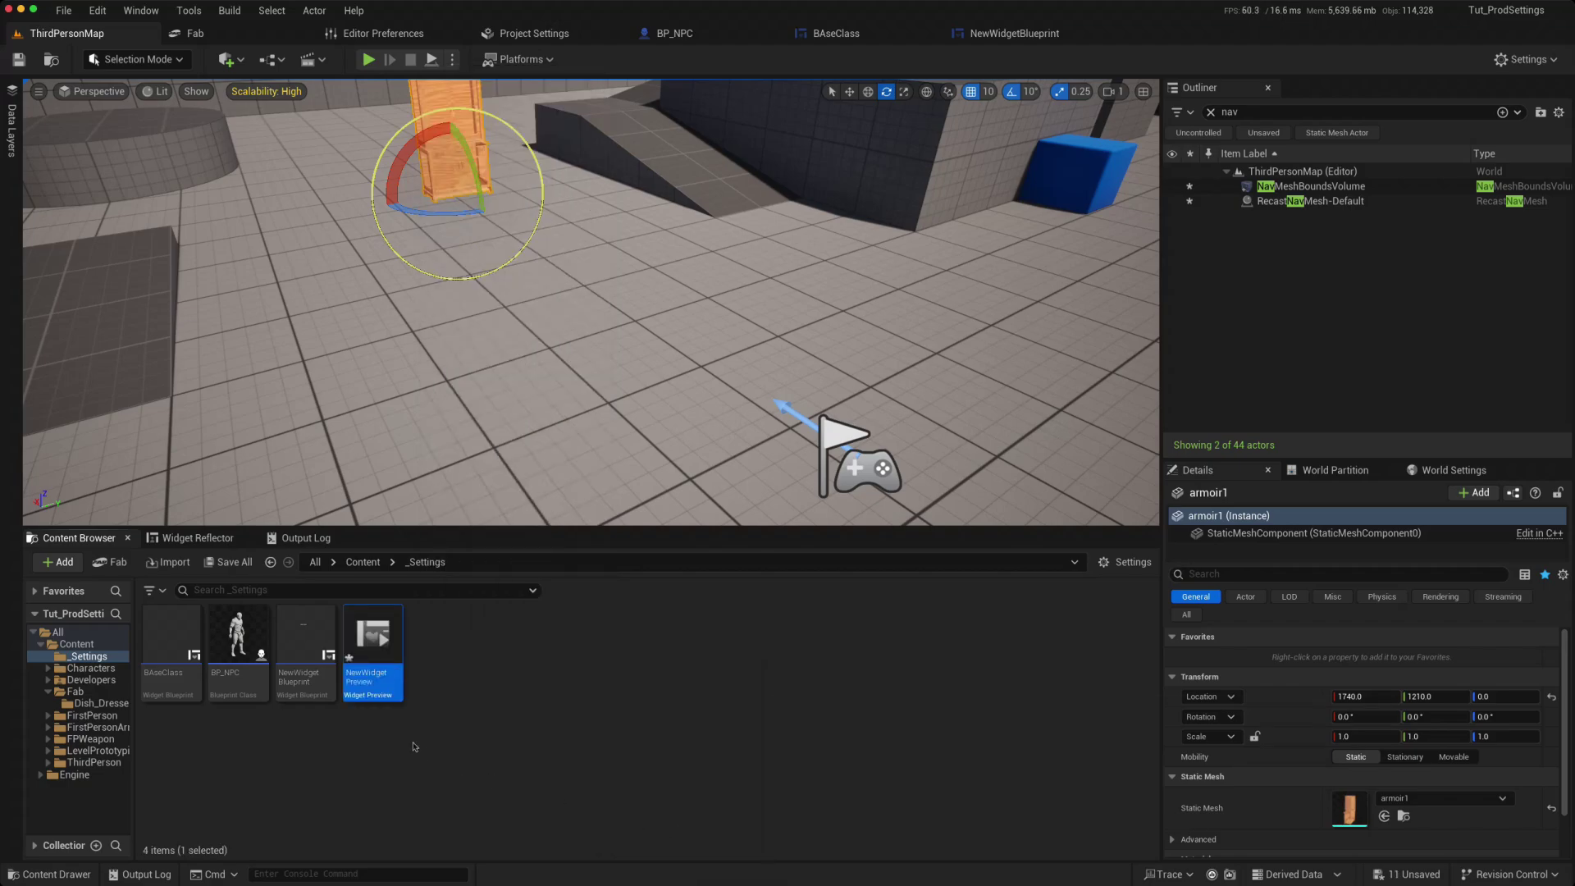
pyautogui.doubleClick(370, 689)
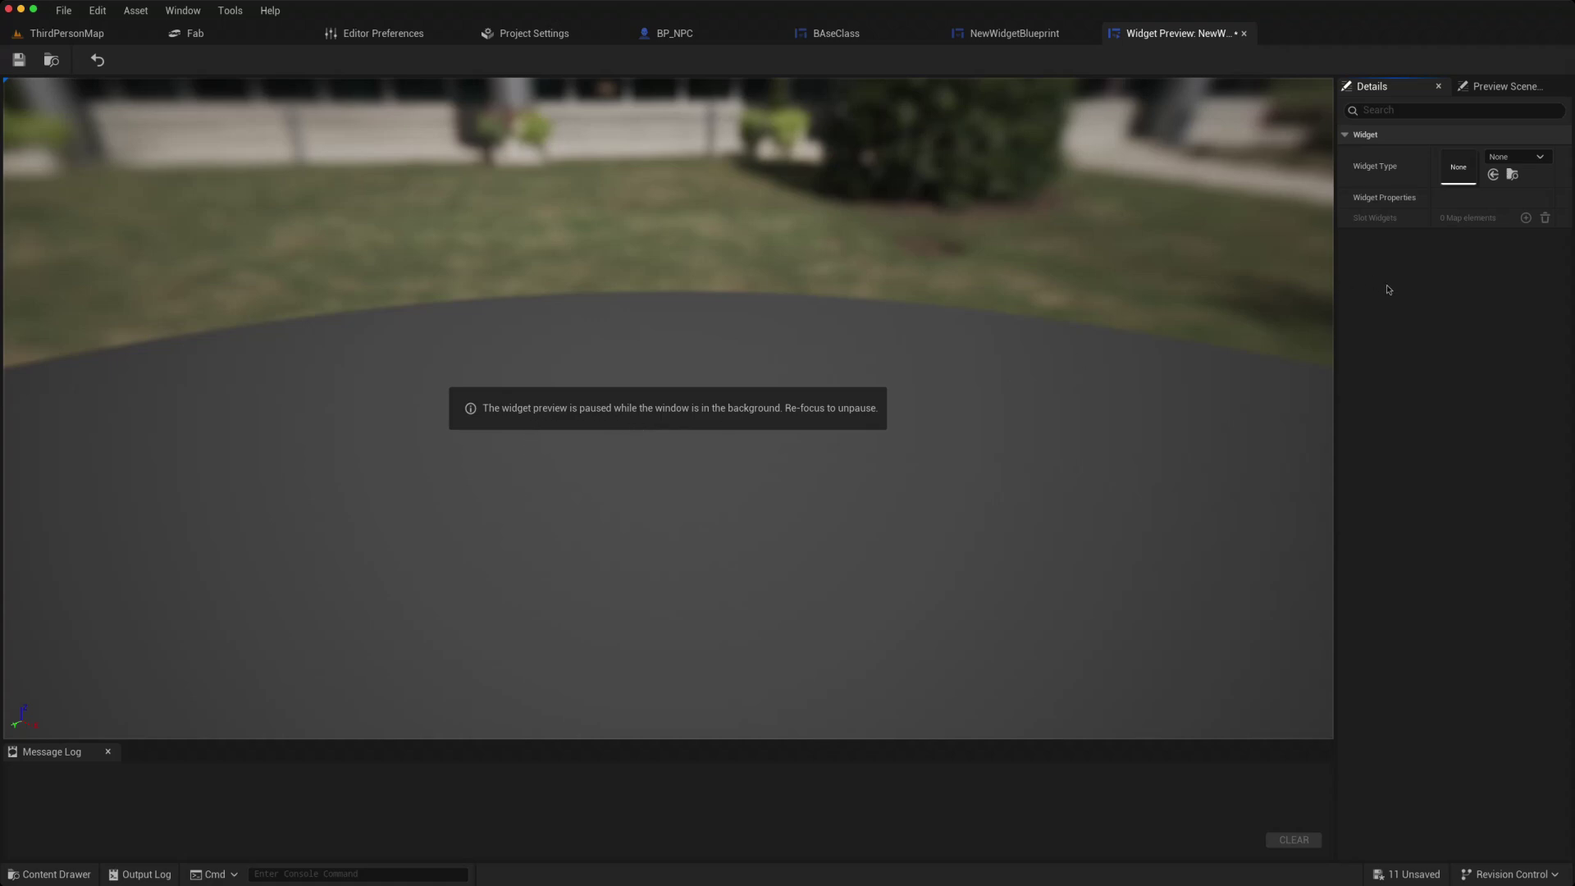
# Set the preview's Widget Type to NewWidgetBlueprint and apply the suggested fix
pyautogui.click(1527, 163)
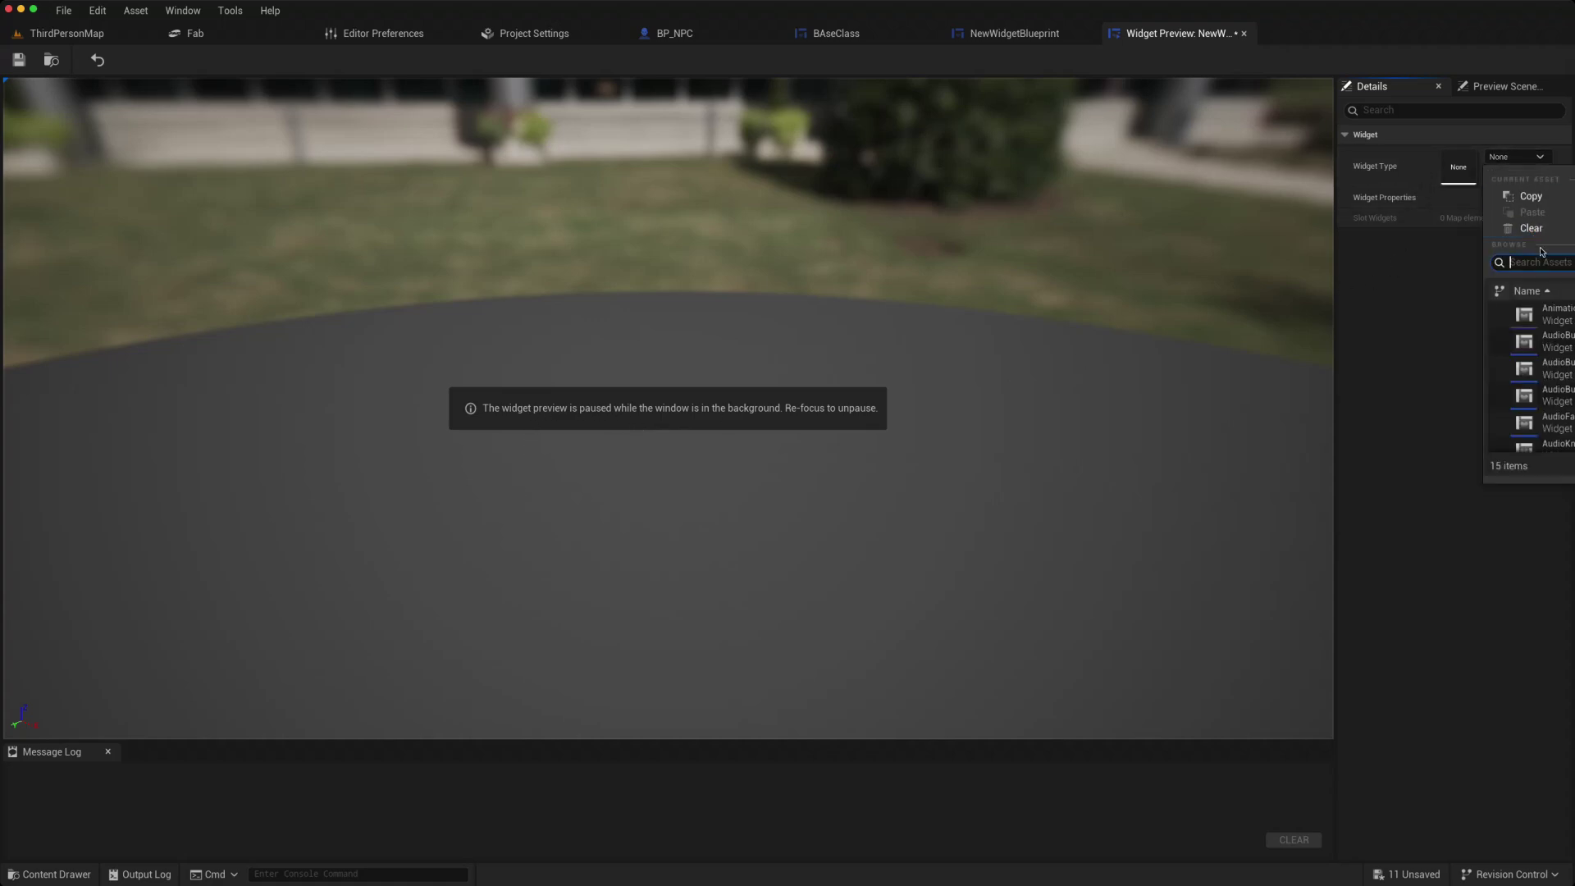
pyautogui.write('newwi')
pyautogui.click(1556, 315)
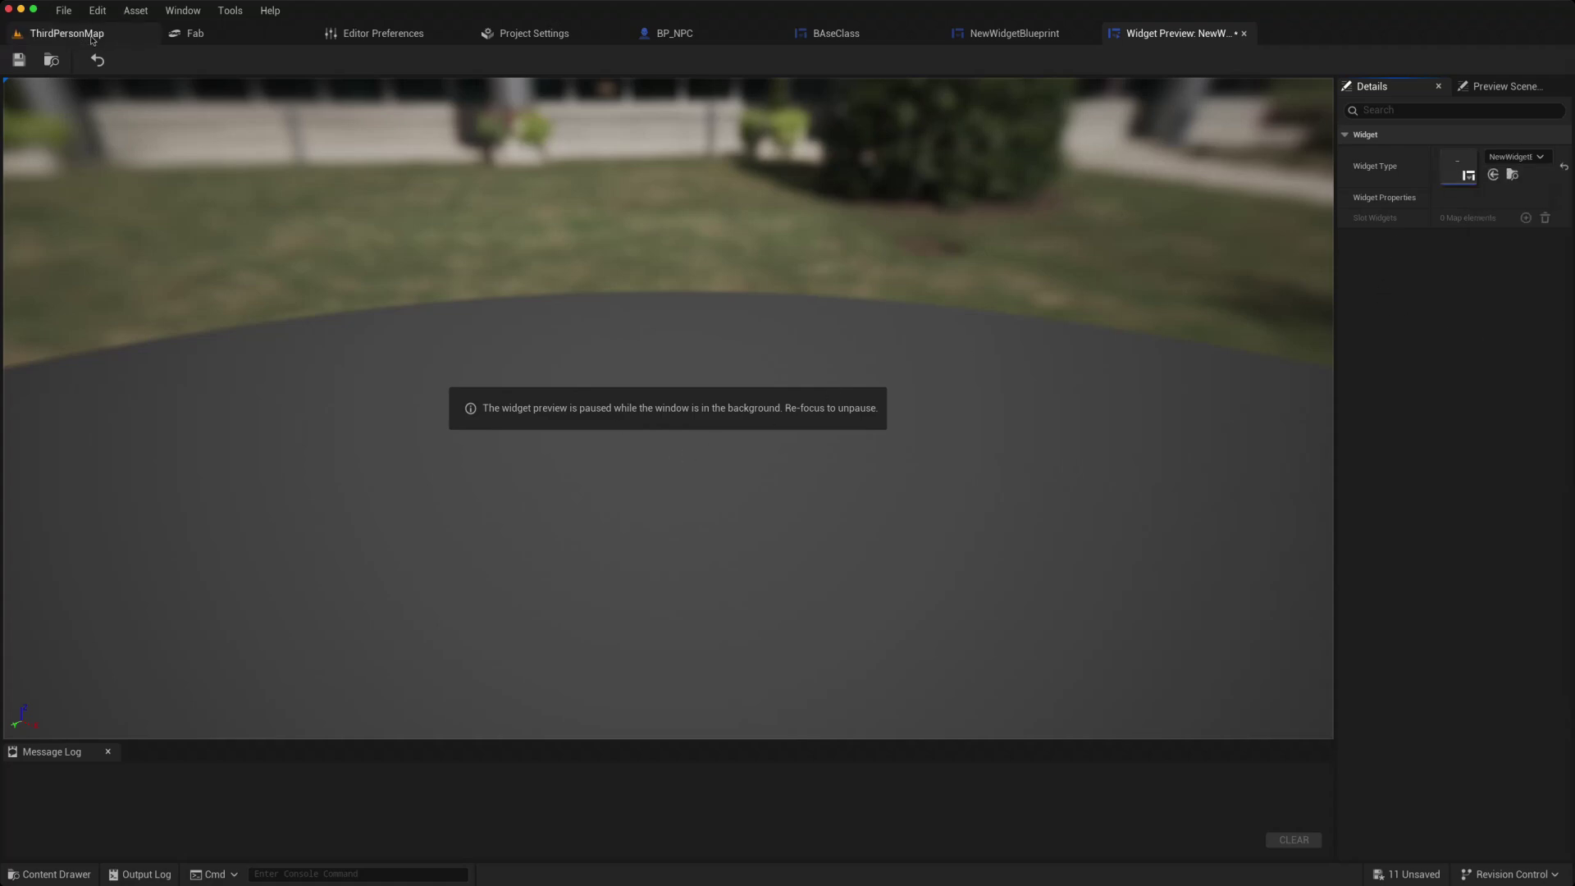
pyautogui.click(627, 382)
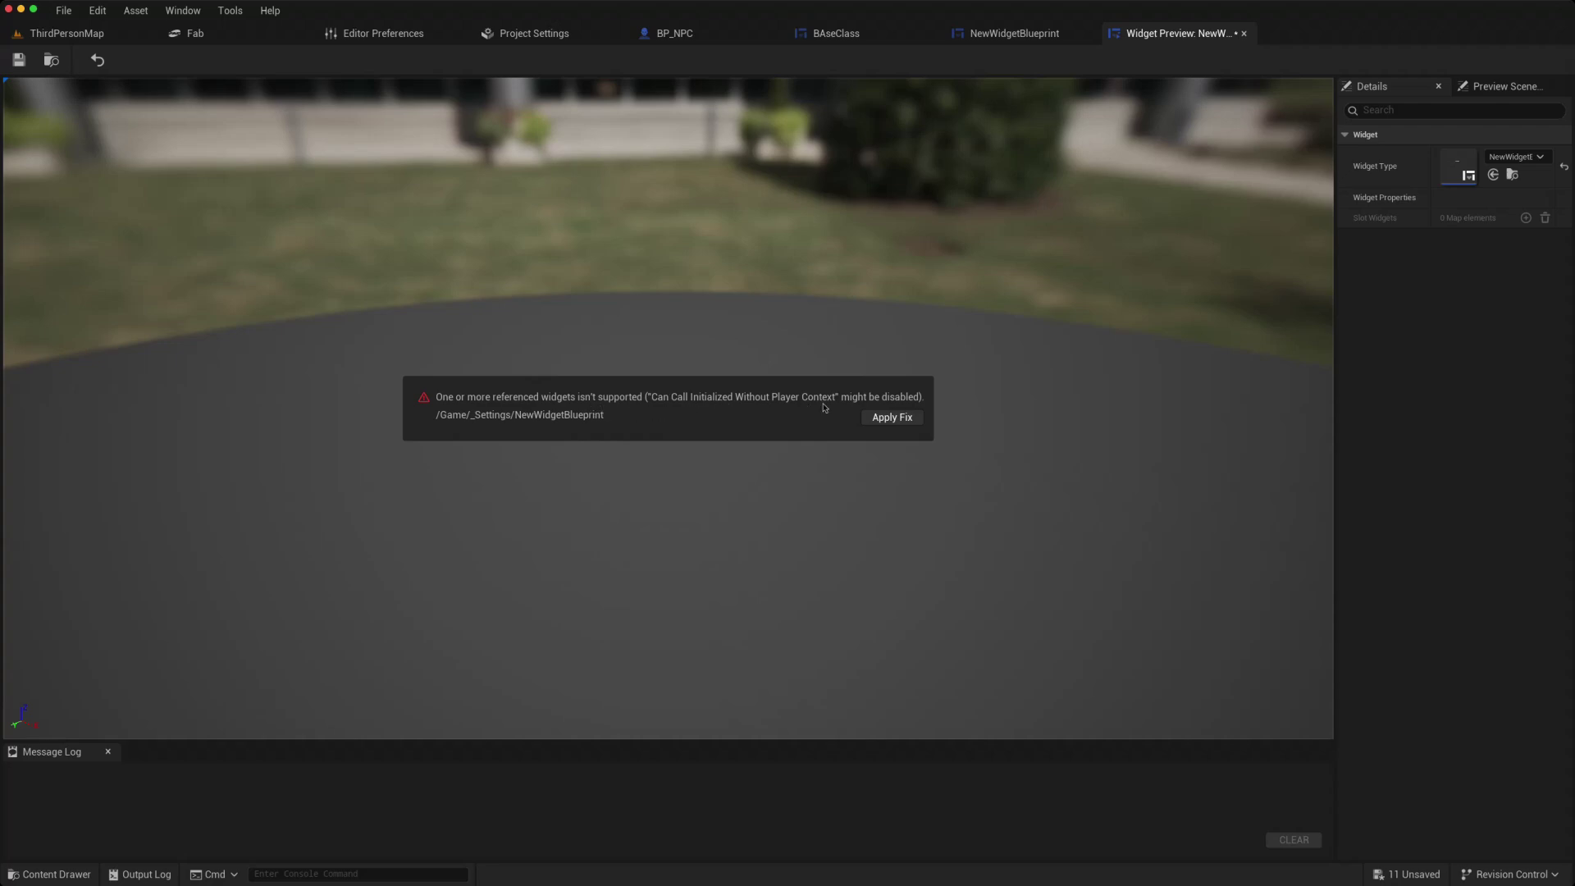
pyautogui.click(892, 417)
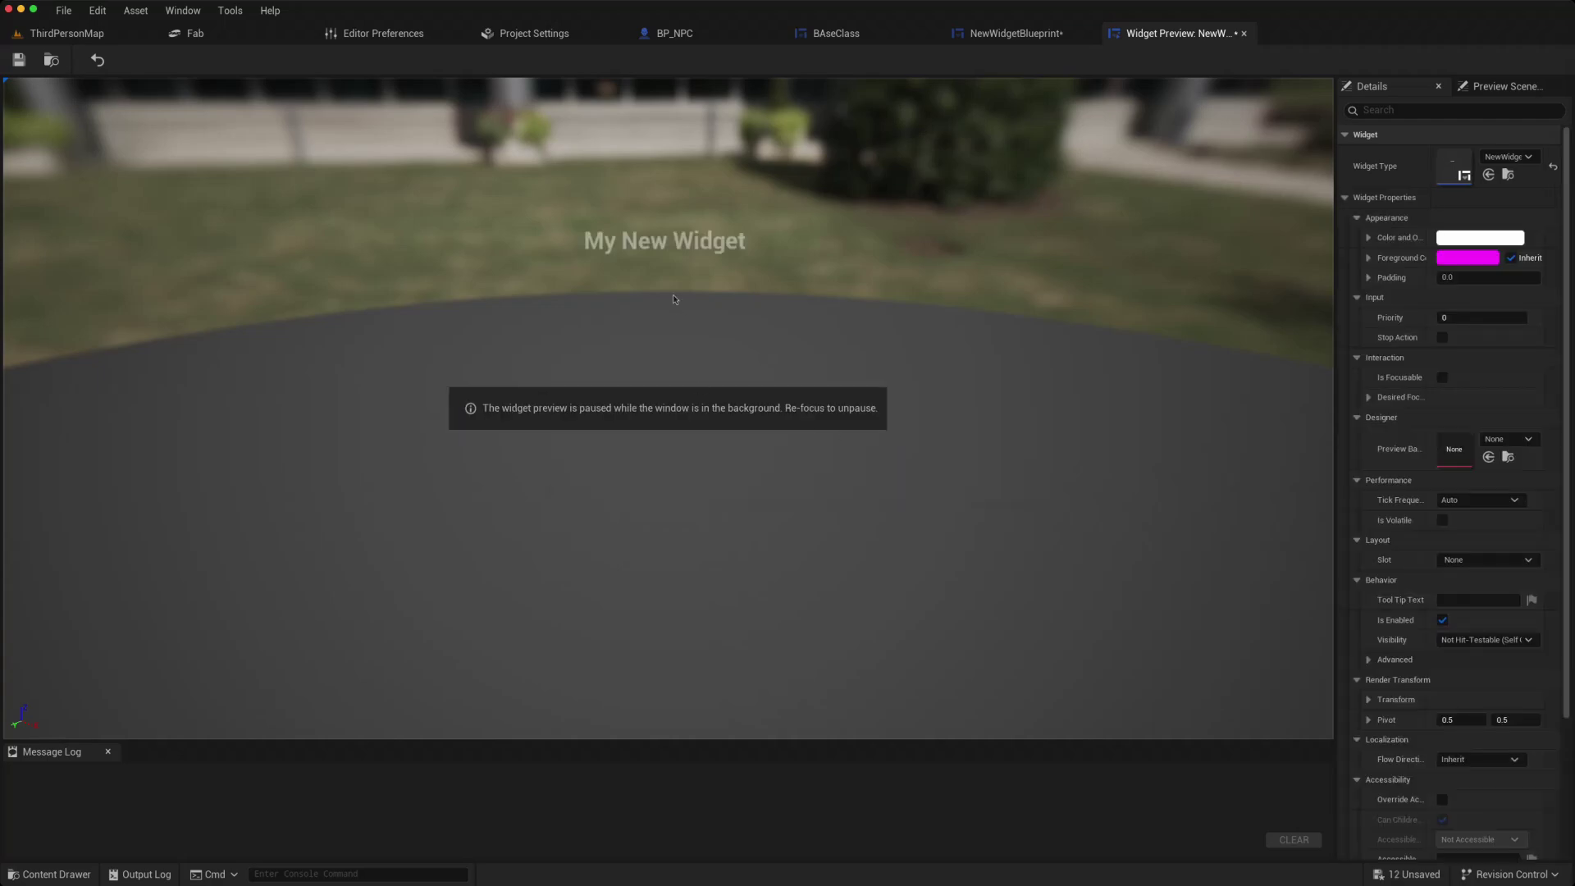
# Enable Can Call Initialized Without Player Context in Widget Designer (Team) settings
pyautogui.click(1070, 33)
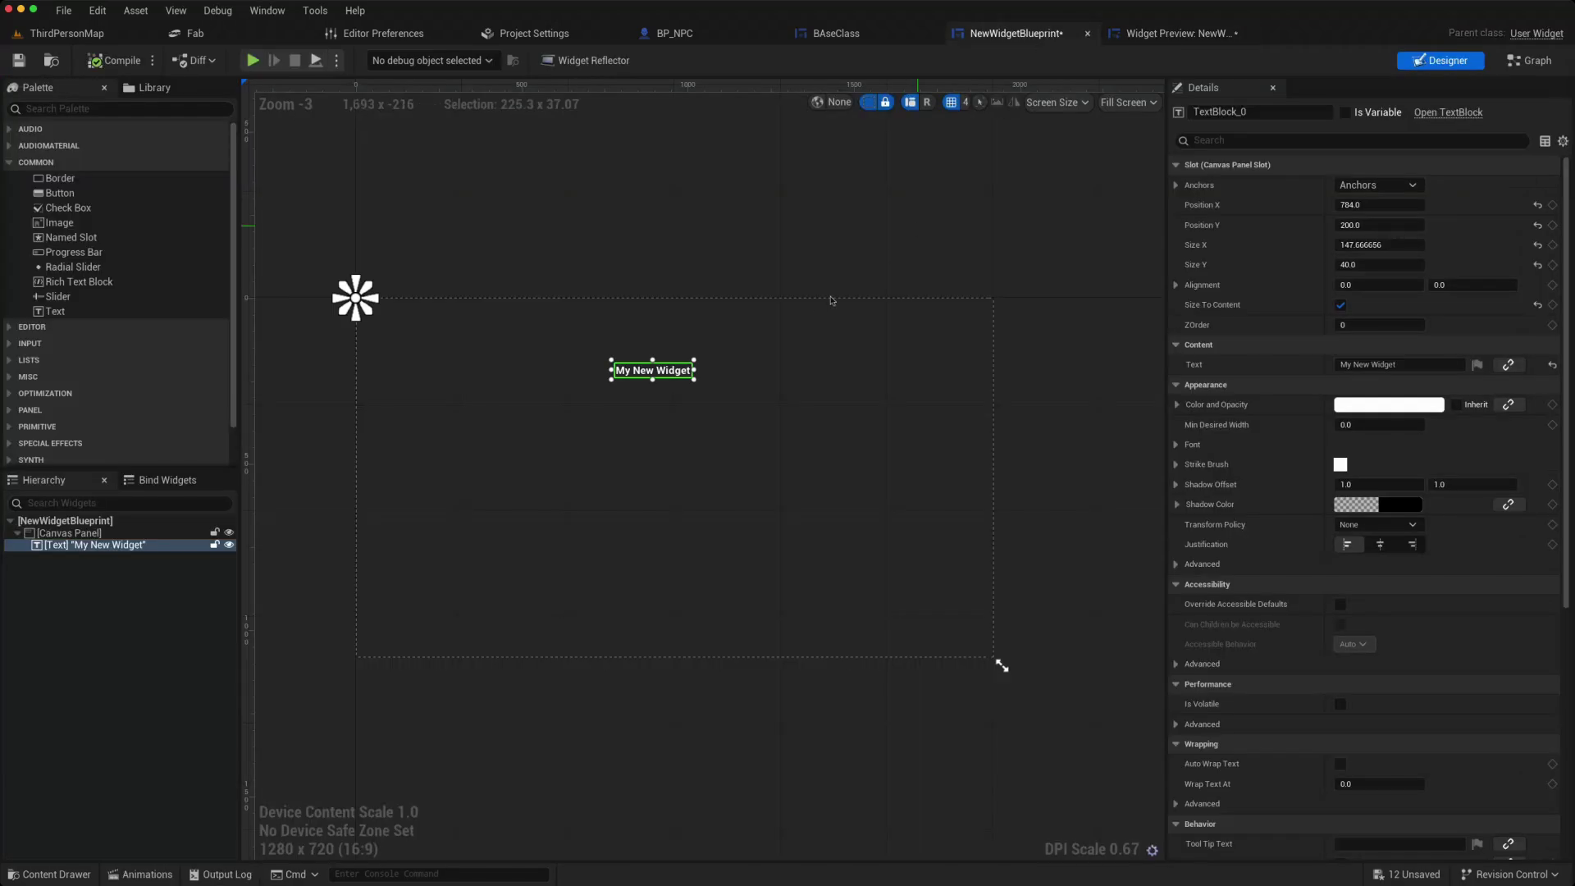
pyautogui.click(1173, 33)
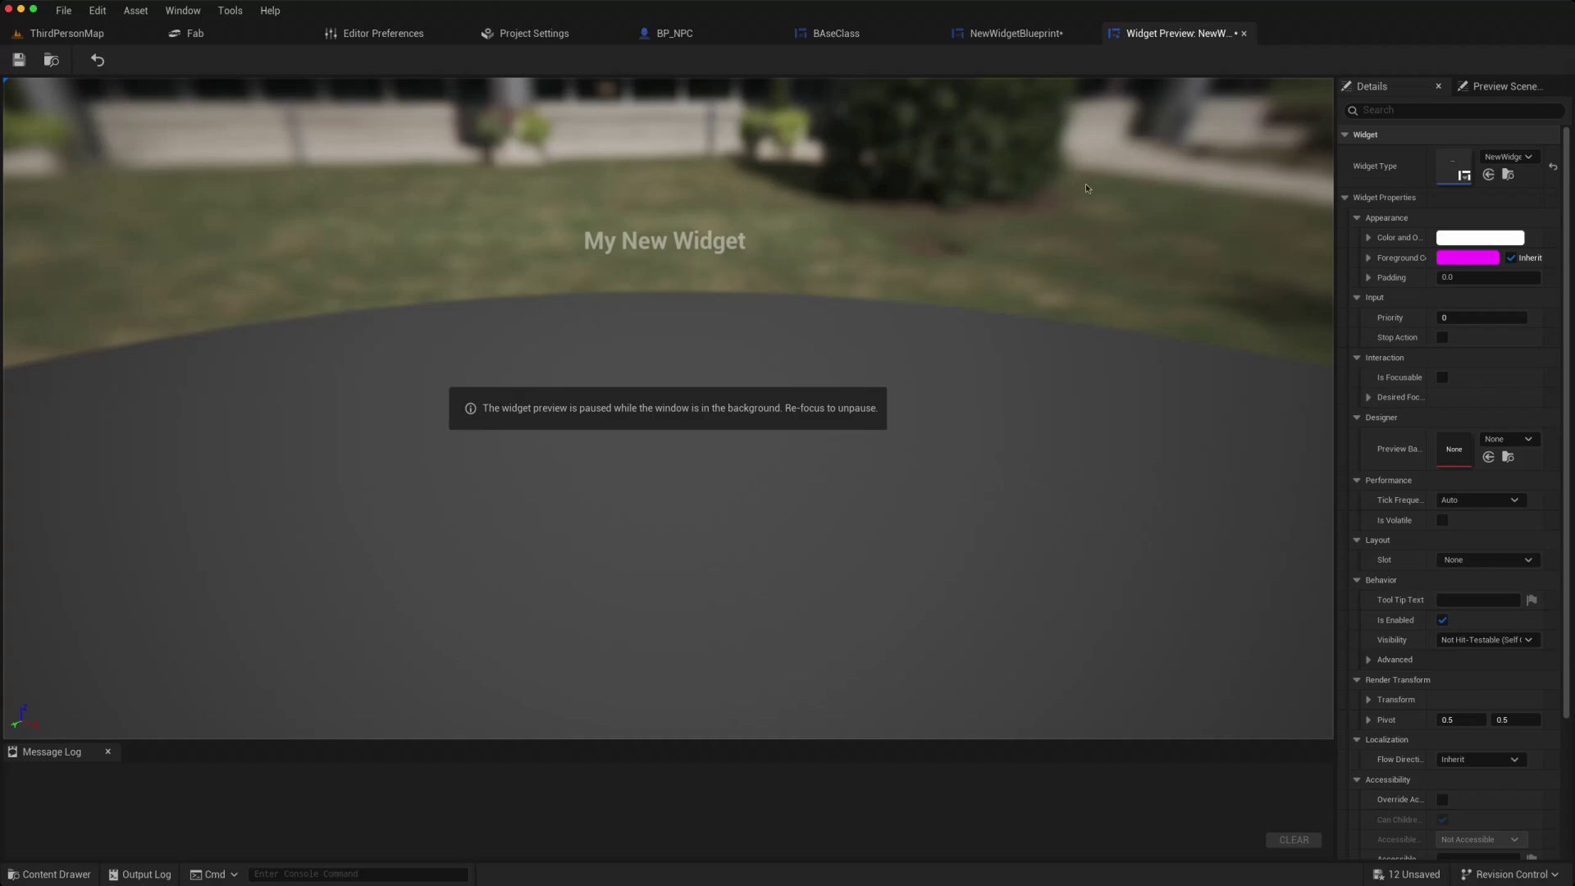
pyautogui.click(525, 36)
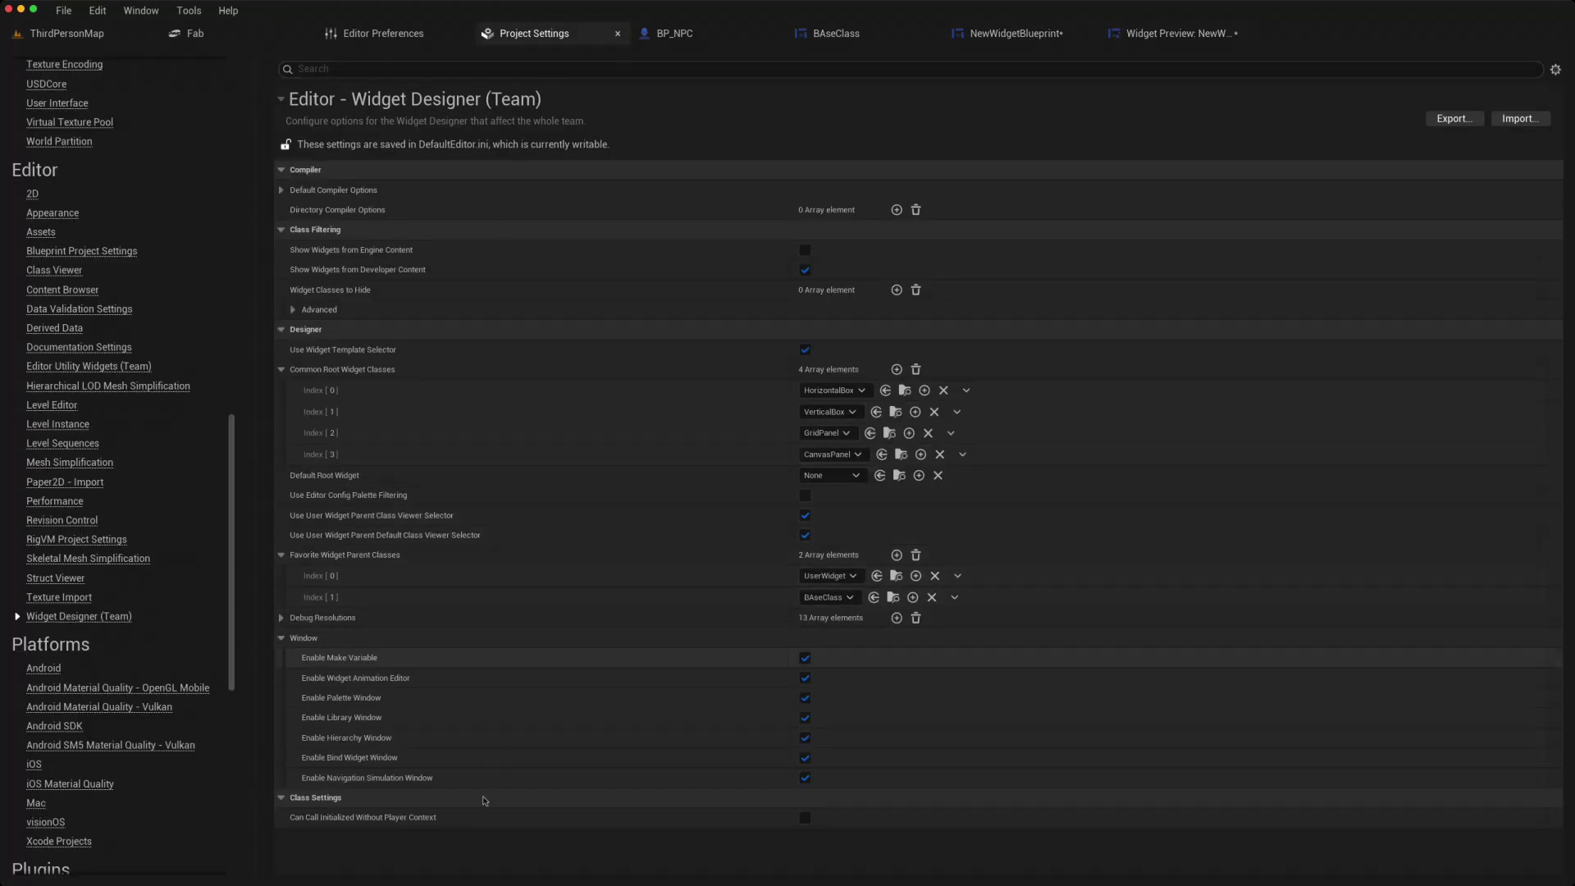
pyautogui.click(805, 817)
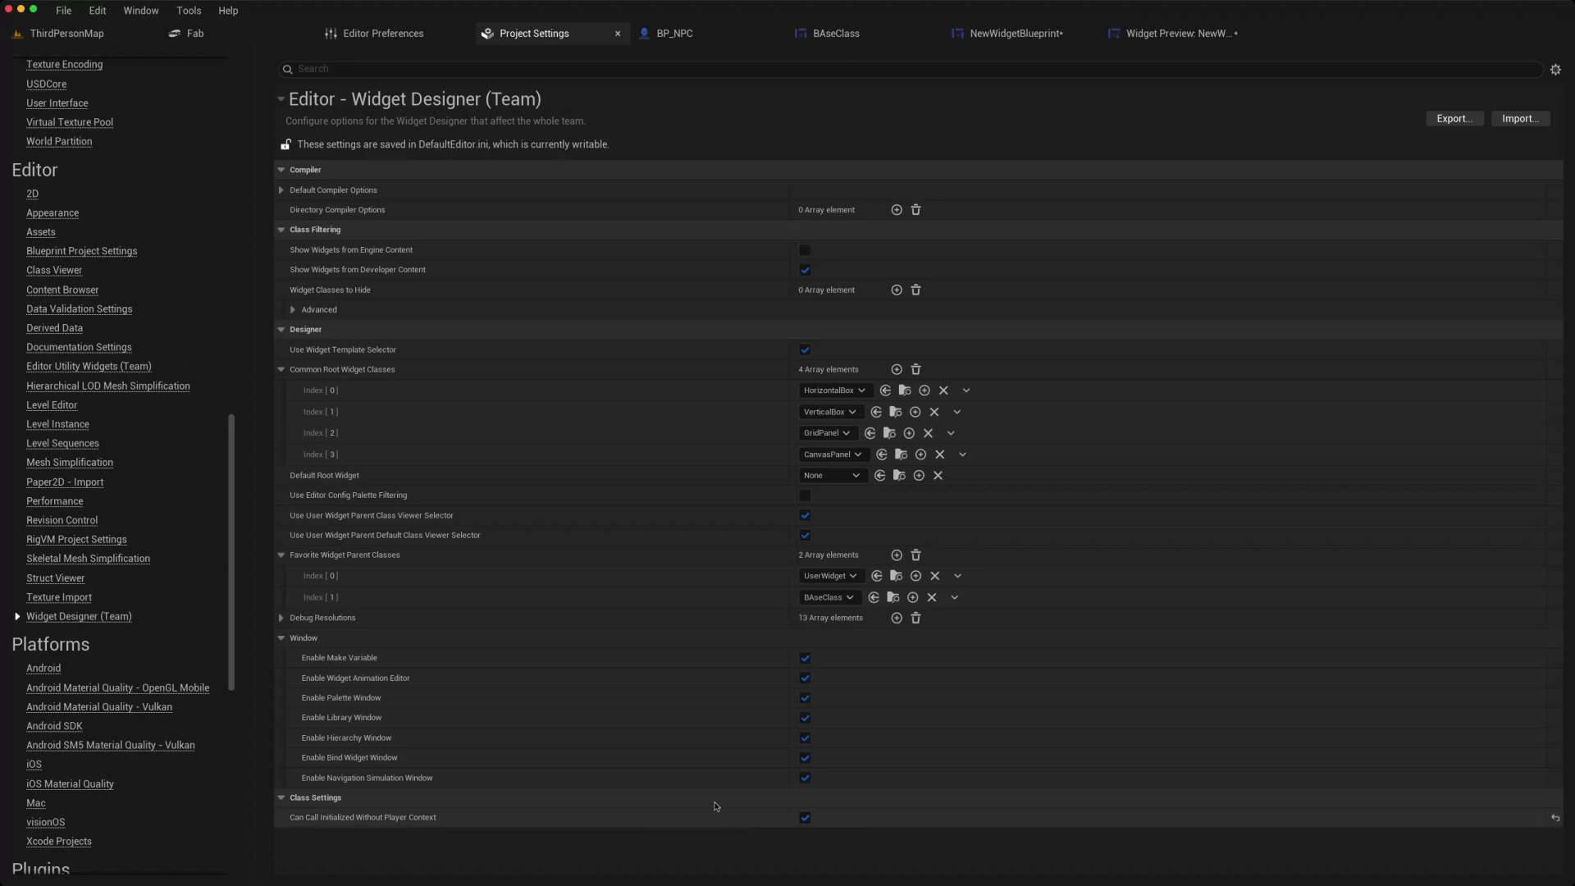
# Show NewWidgetBlueprint's event graph and its Class Settings
pyautogui.click(1011, 35)
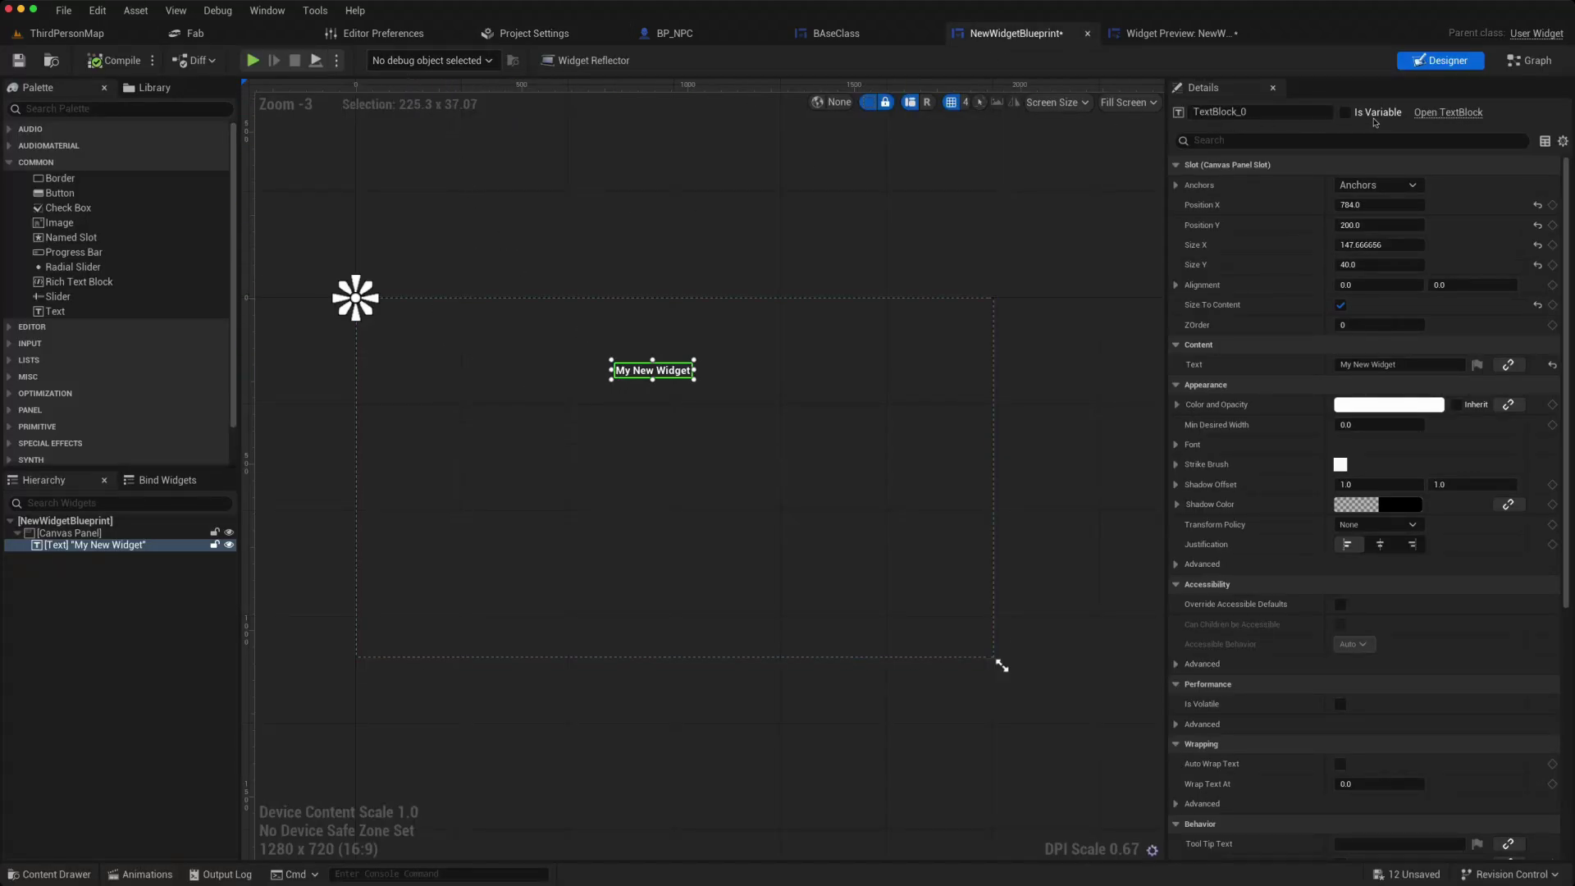
pyautogui.click(1534, 65)
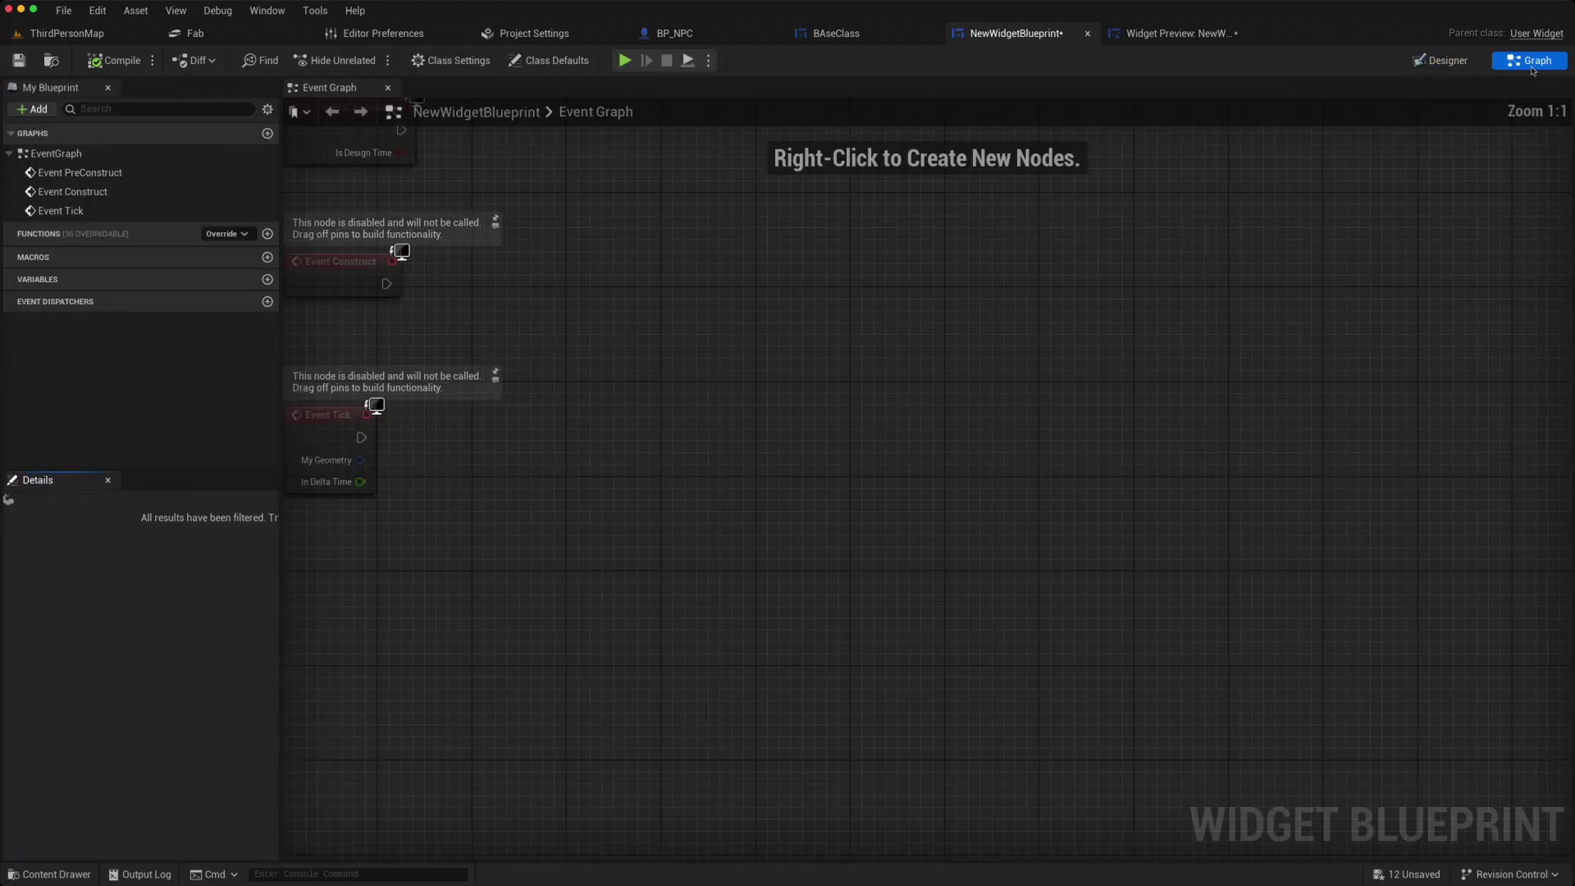
pyautogui.click(454, 61)
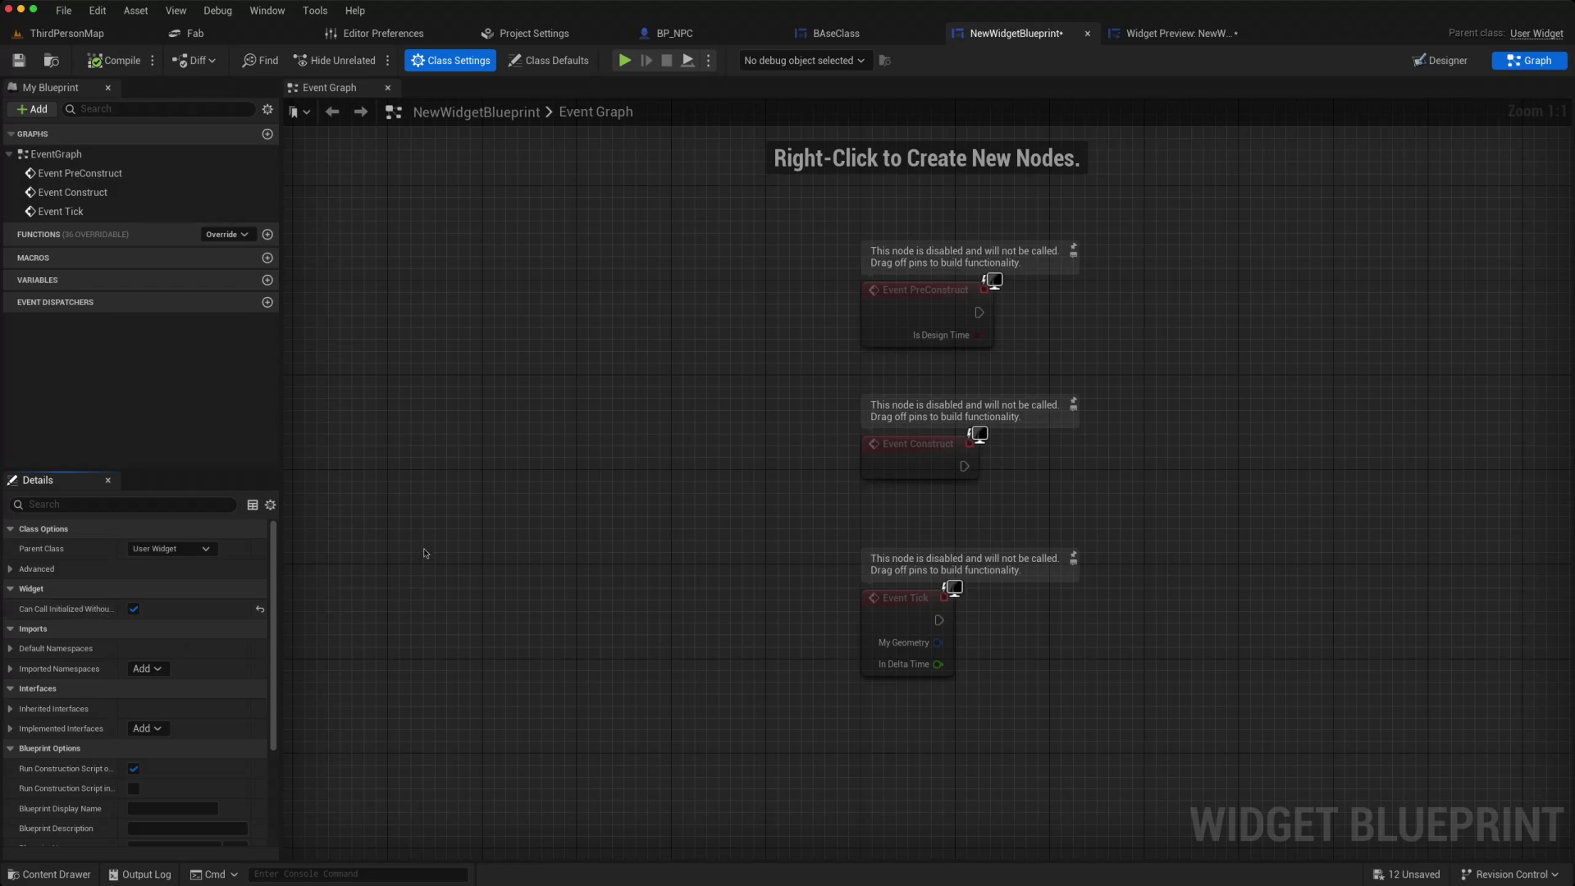
# Check Project Settings, then view Editor Preferences General > Appearance: Dark theme, Application Scale 1.3
pyautogui.click(67, 32)
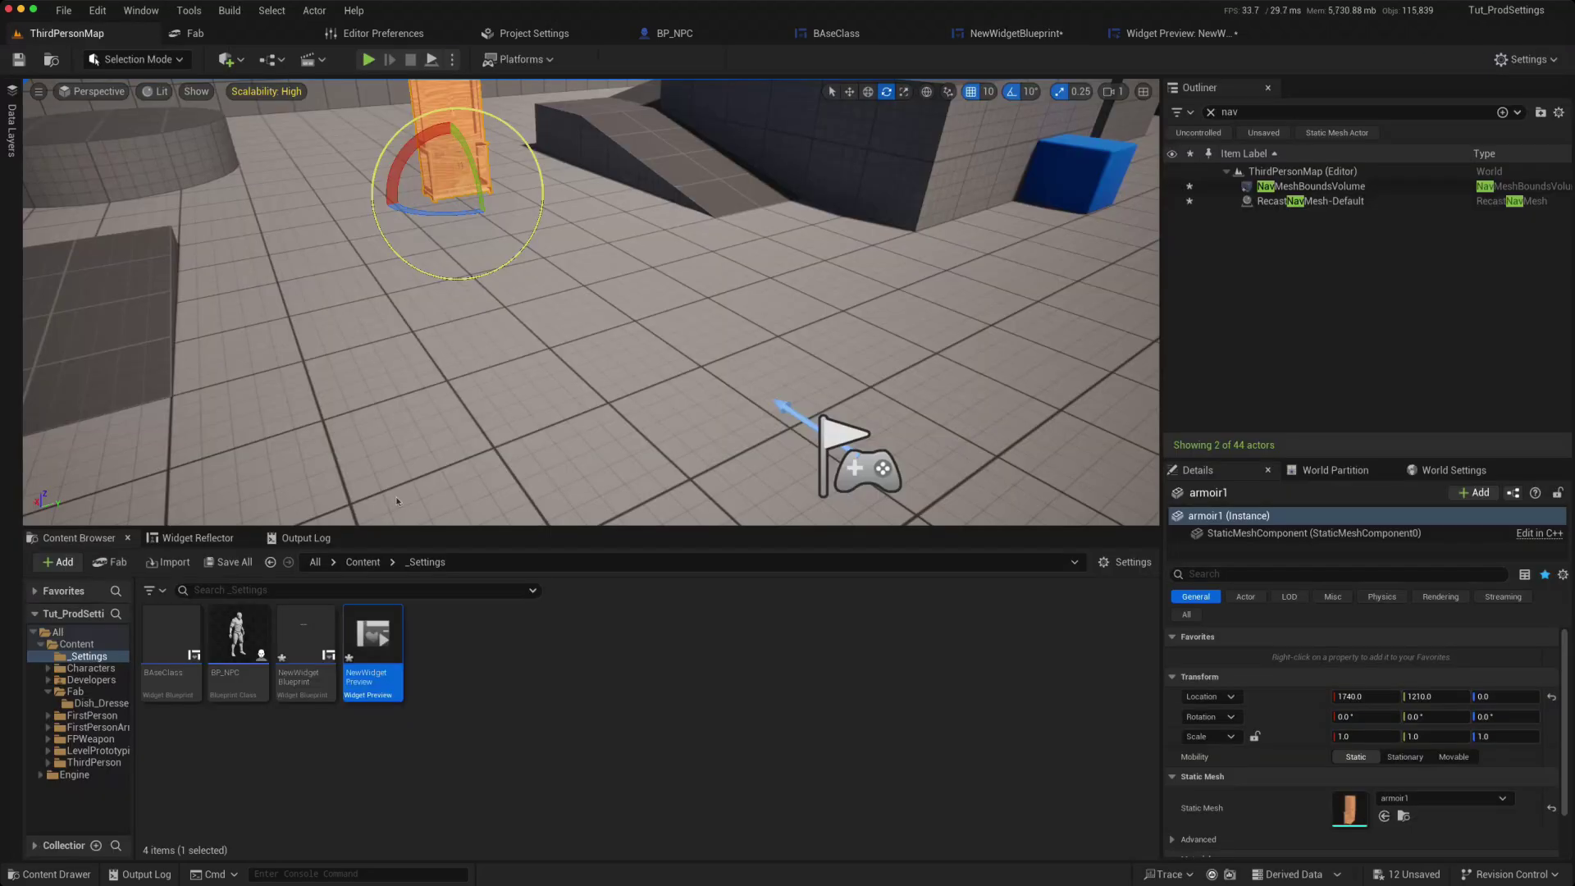
pyautogui.click(533, 33)
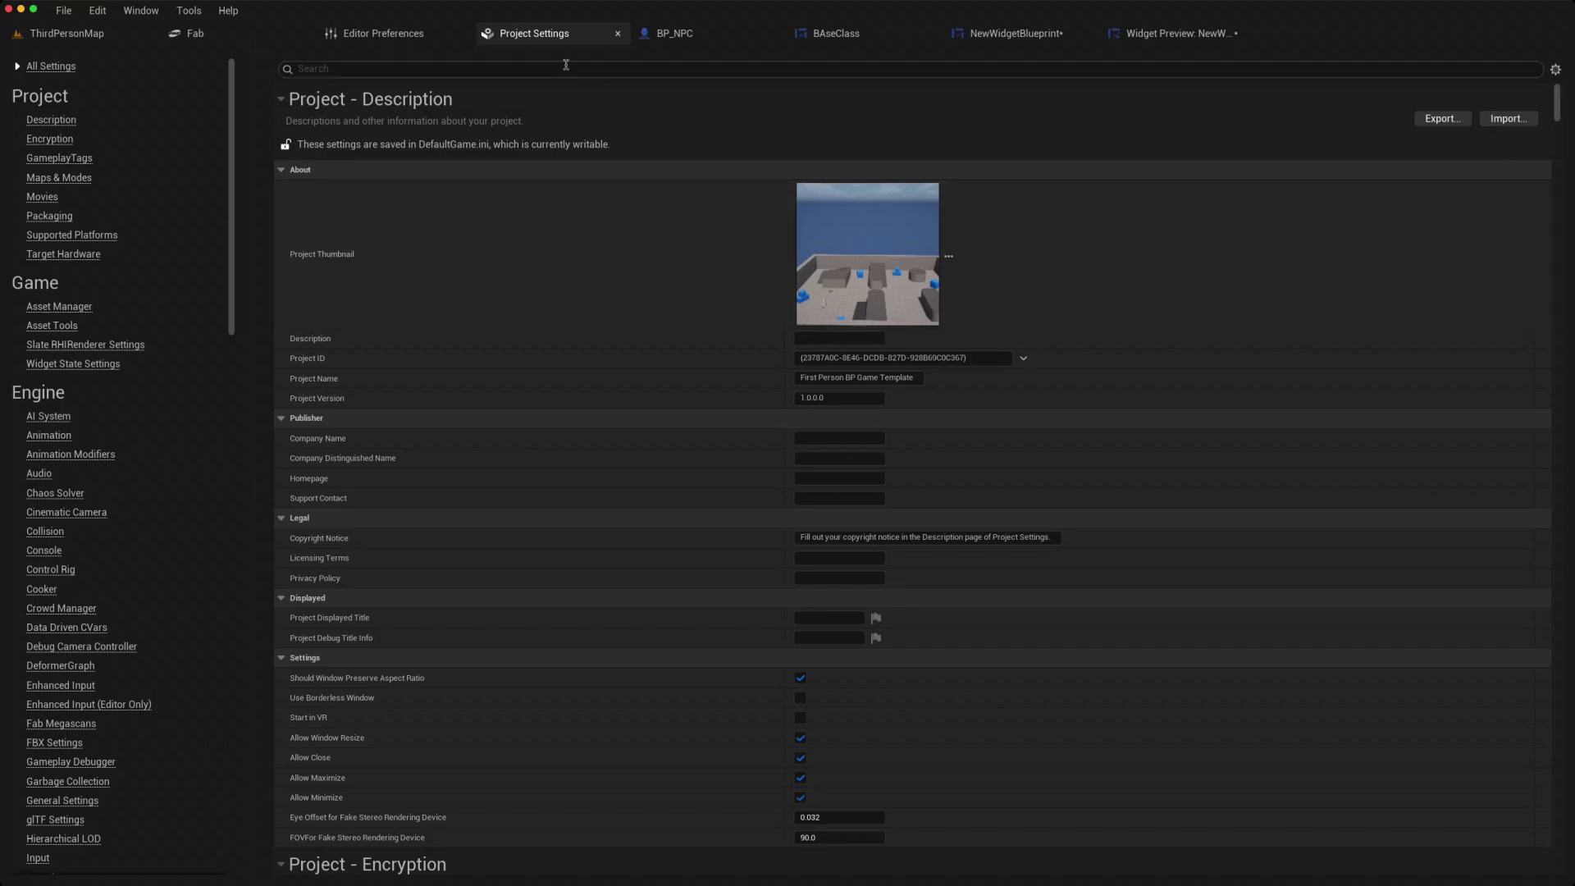
pyautogui.click(384, 36)
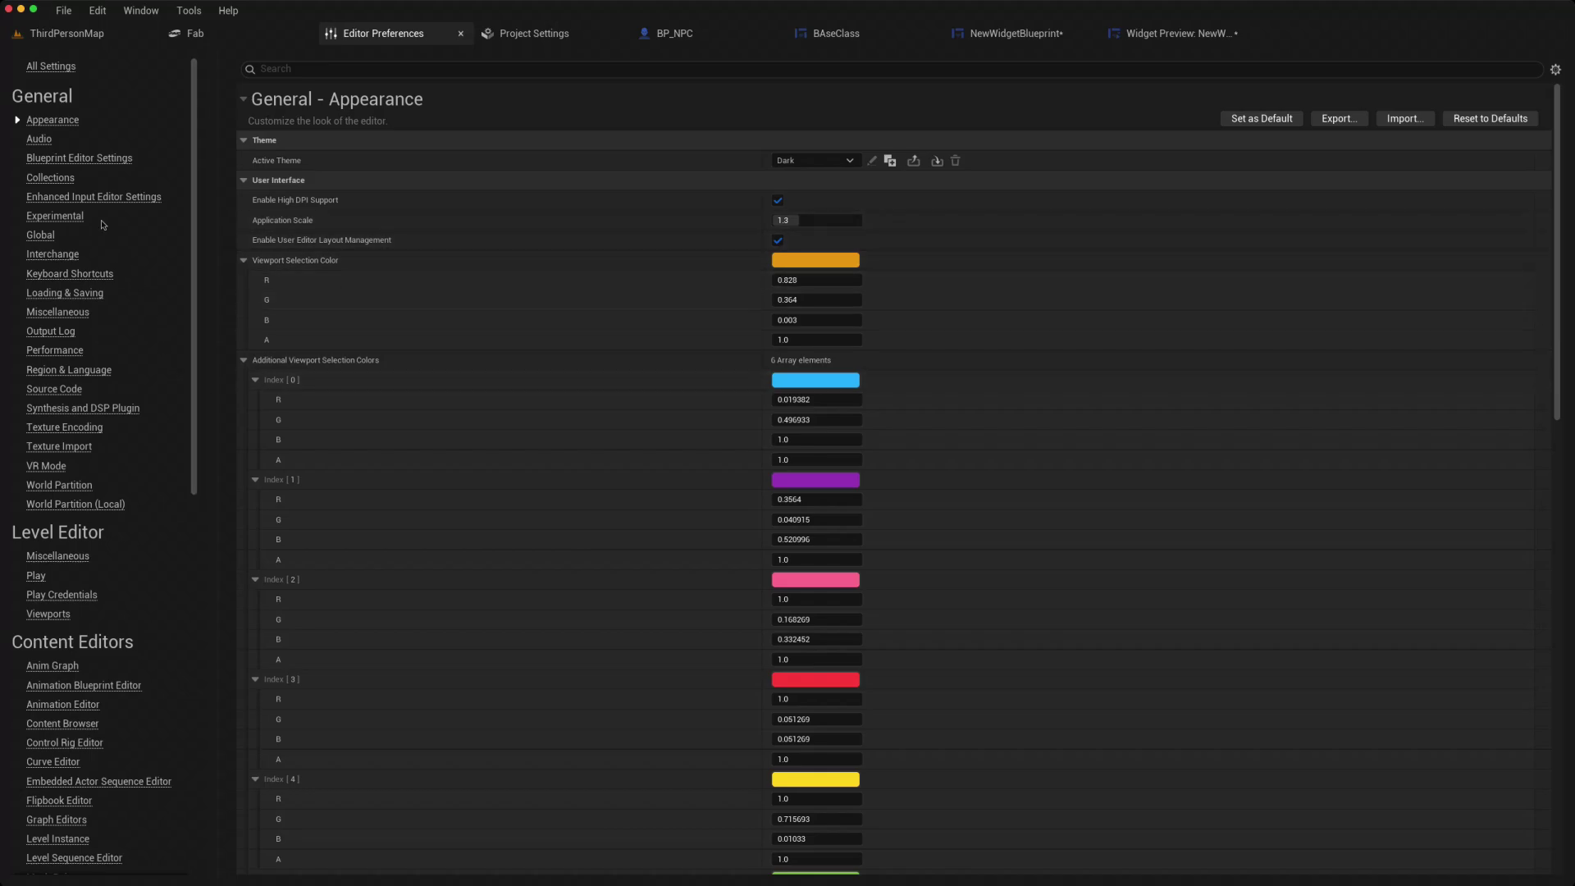
pyautogui.scroll(-15, 91, 236)
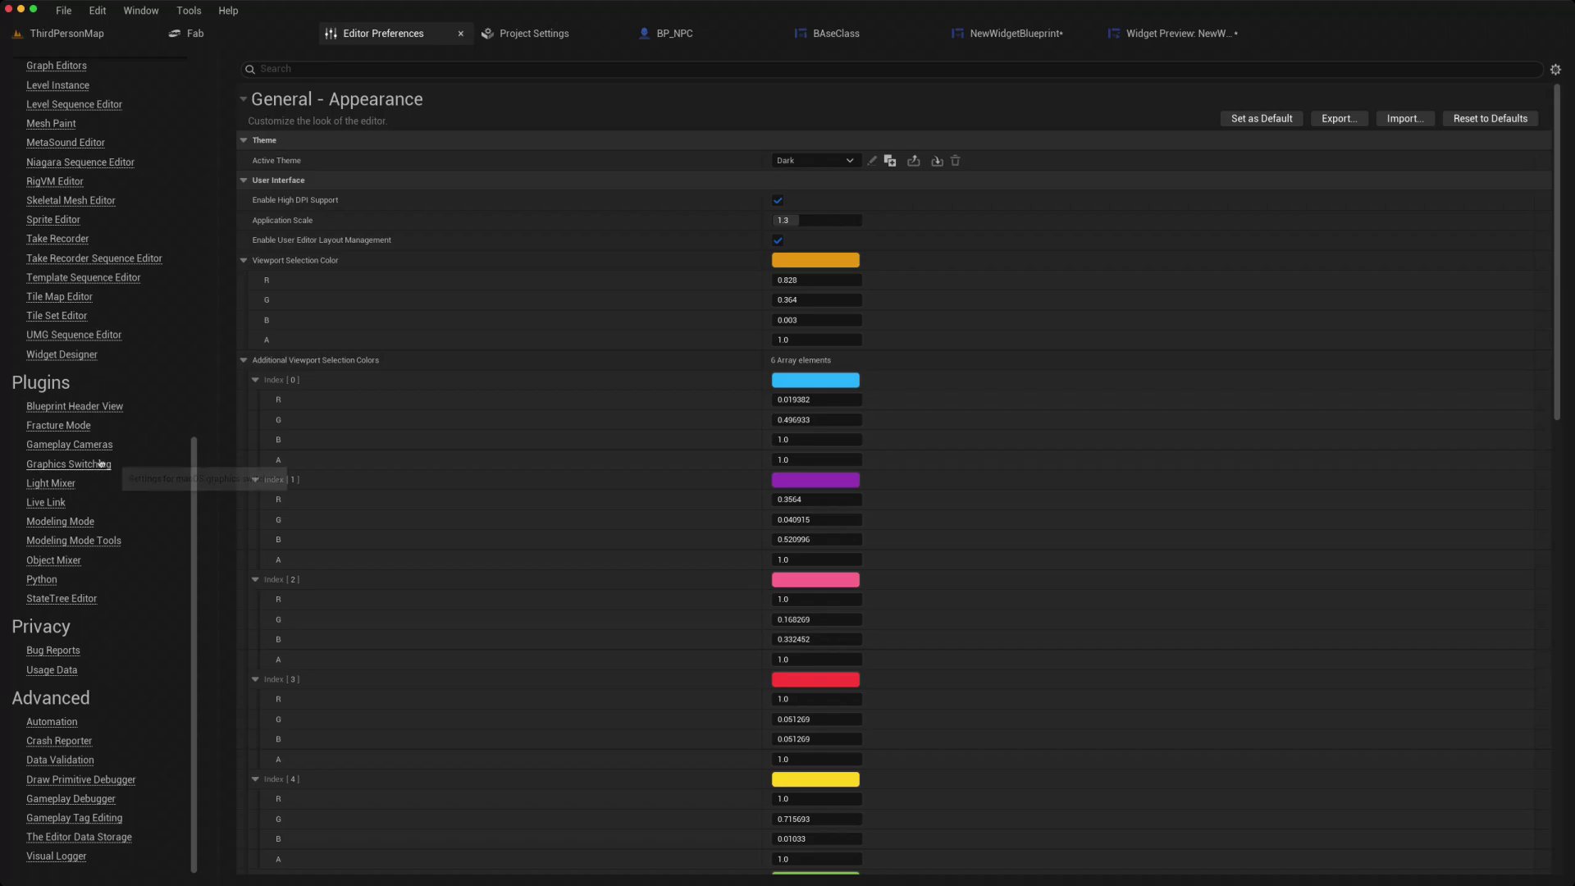
pyautogui.scroll(15, 96, 492)
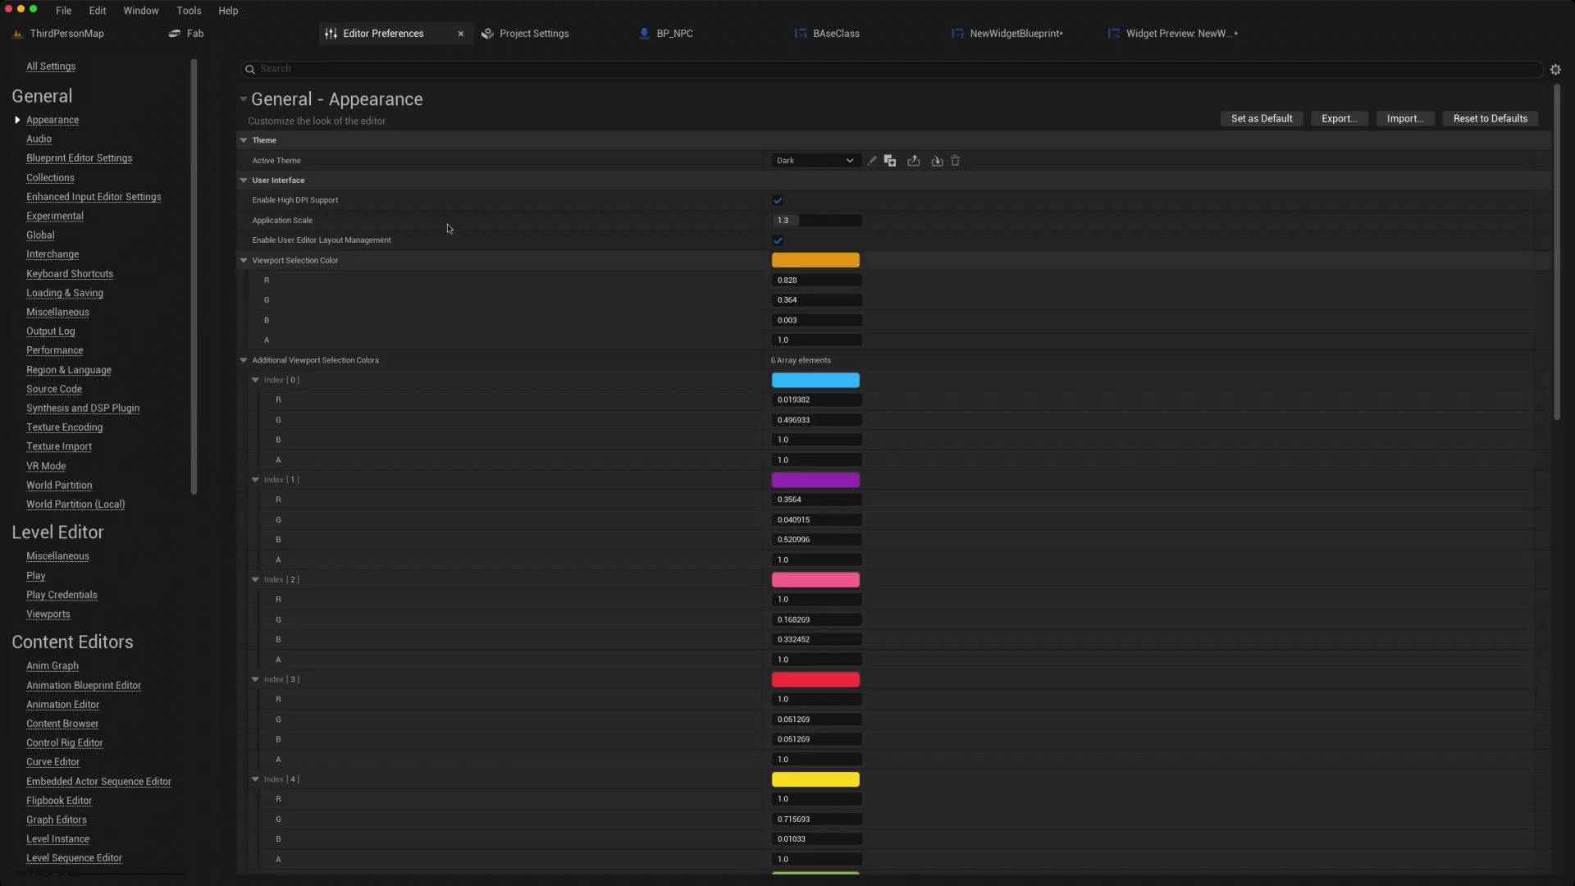